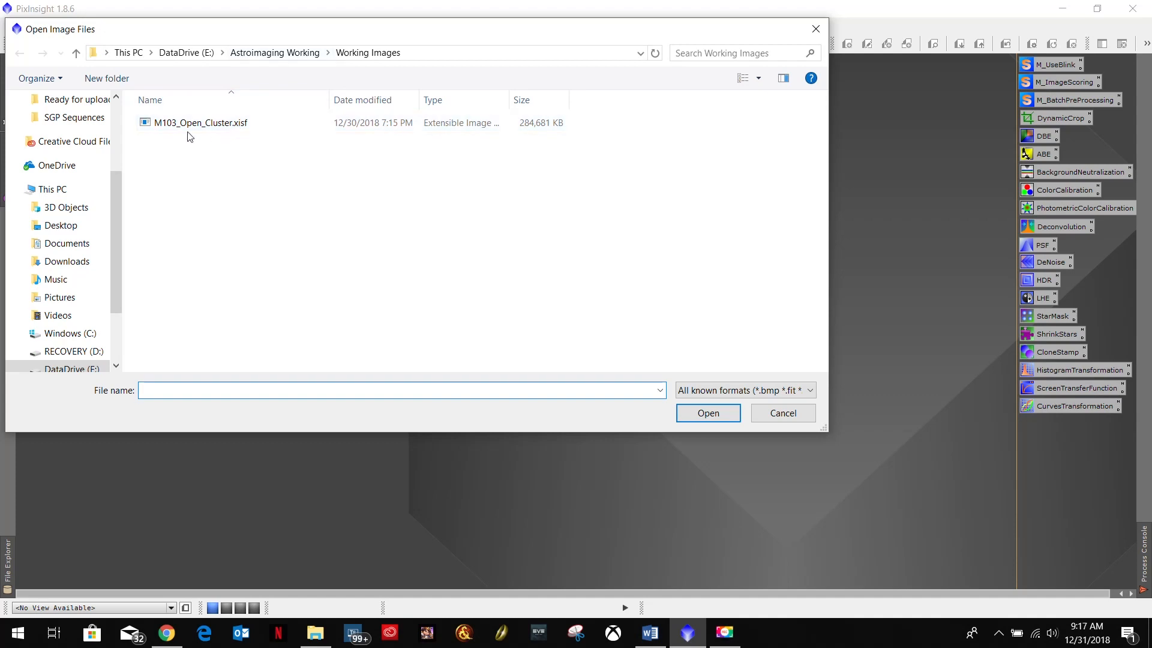
# Step: Open the image M103_Open_Cluster.xisf and enlarge its window to the 1:5 view
pyautogui.doubleClick(188, 126)
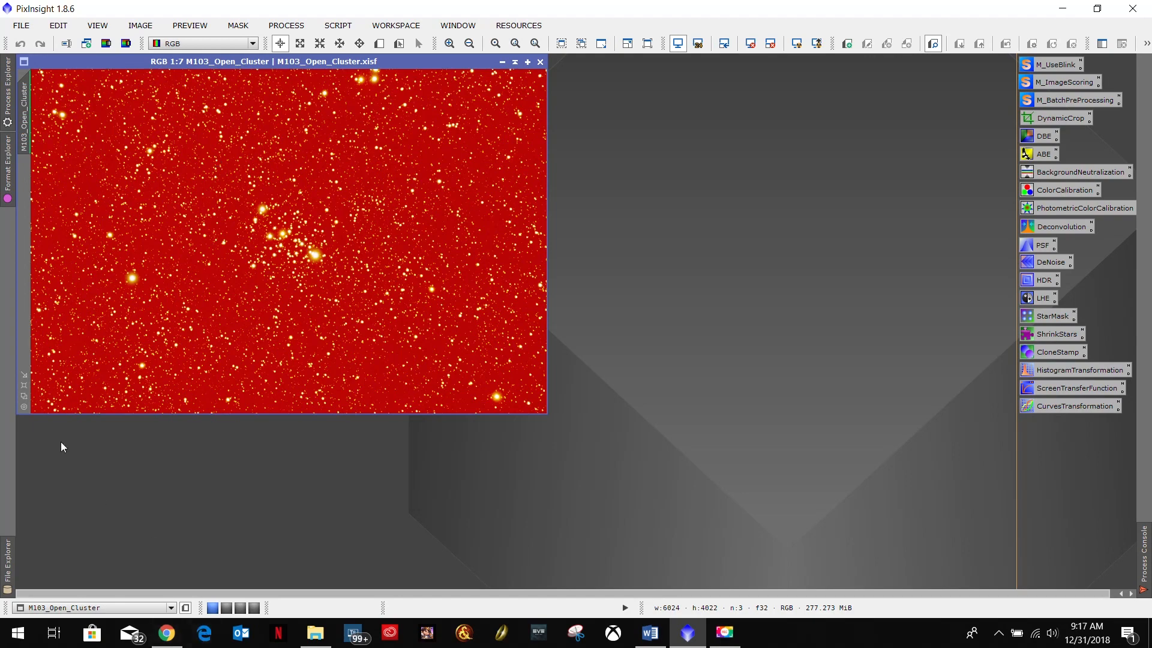
pyautogui.click(24, 384)
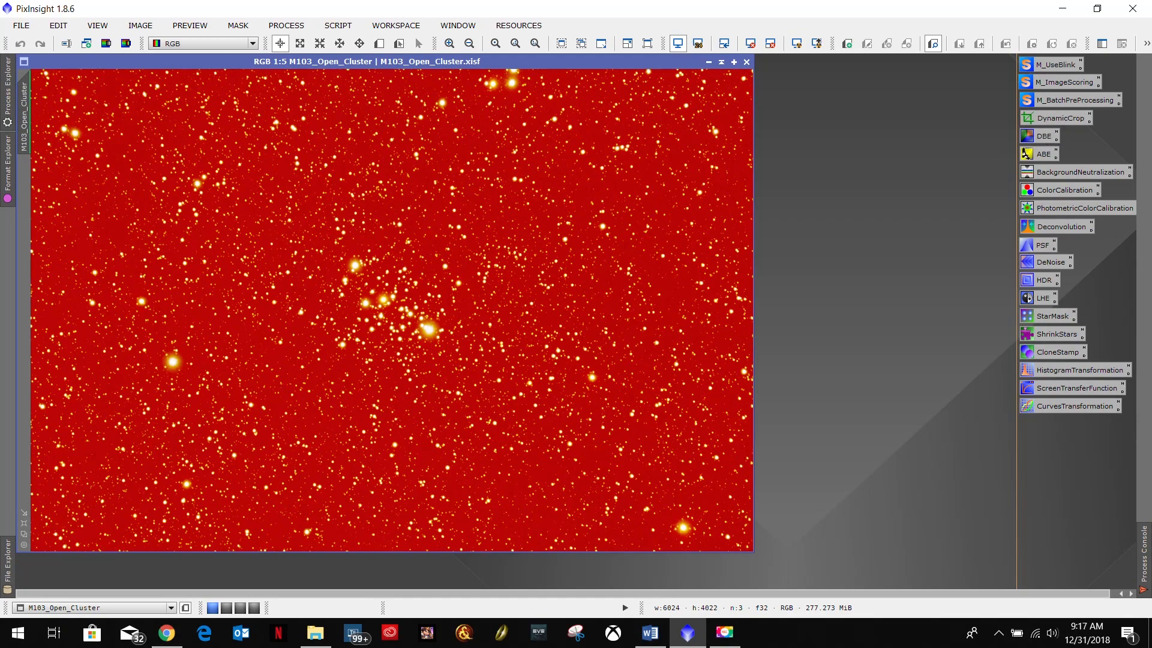
pyautogui.moveTo(11, 156)
pyautogui.click(1044, 139)
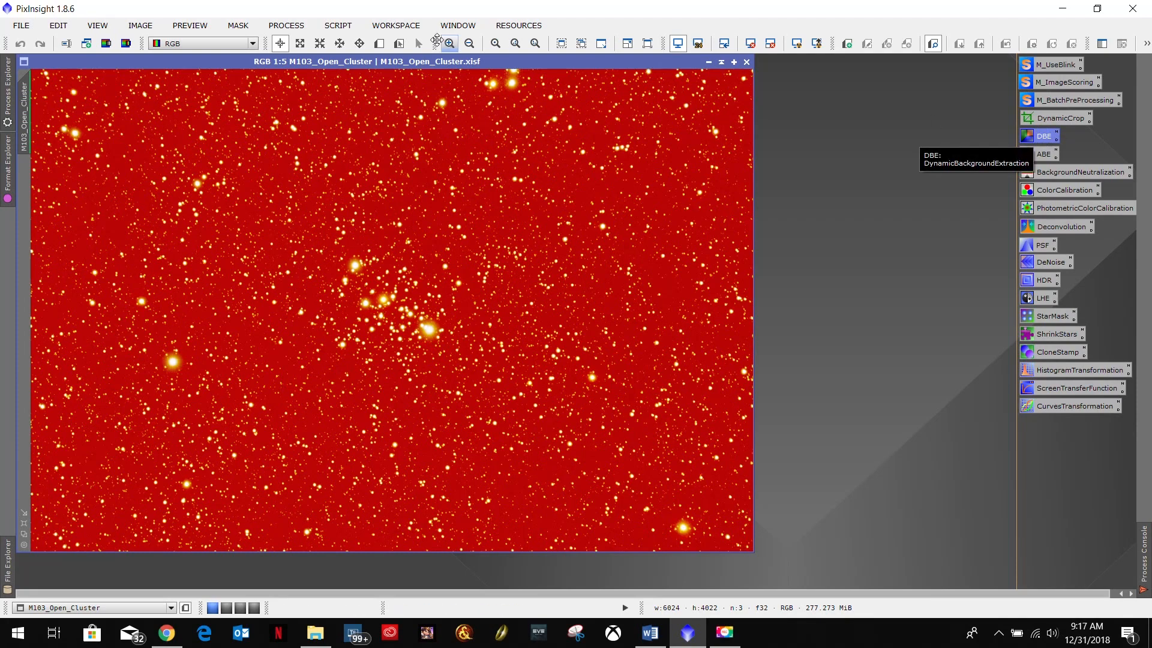
pyautogui.click(286, 26)
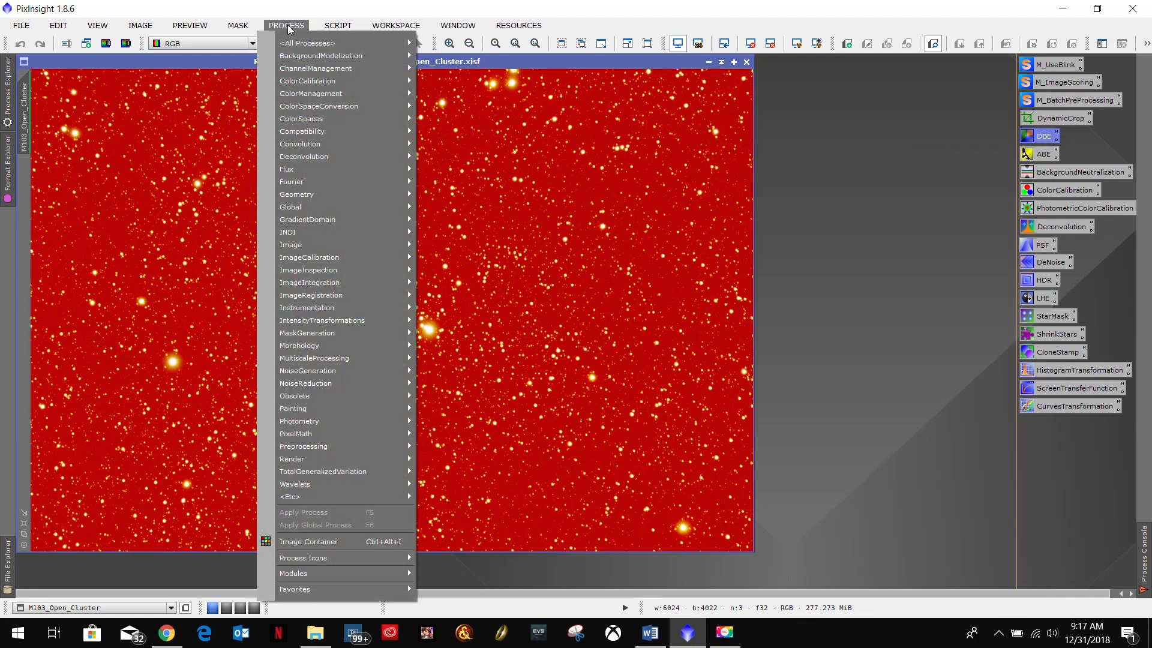
pyautogui.moveTo(291, 44)
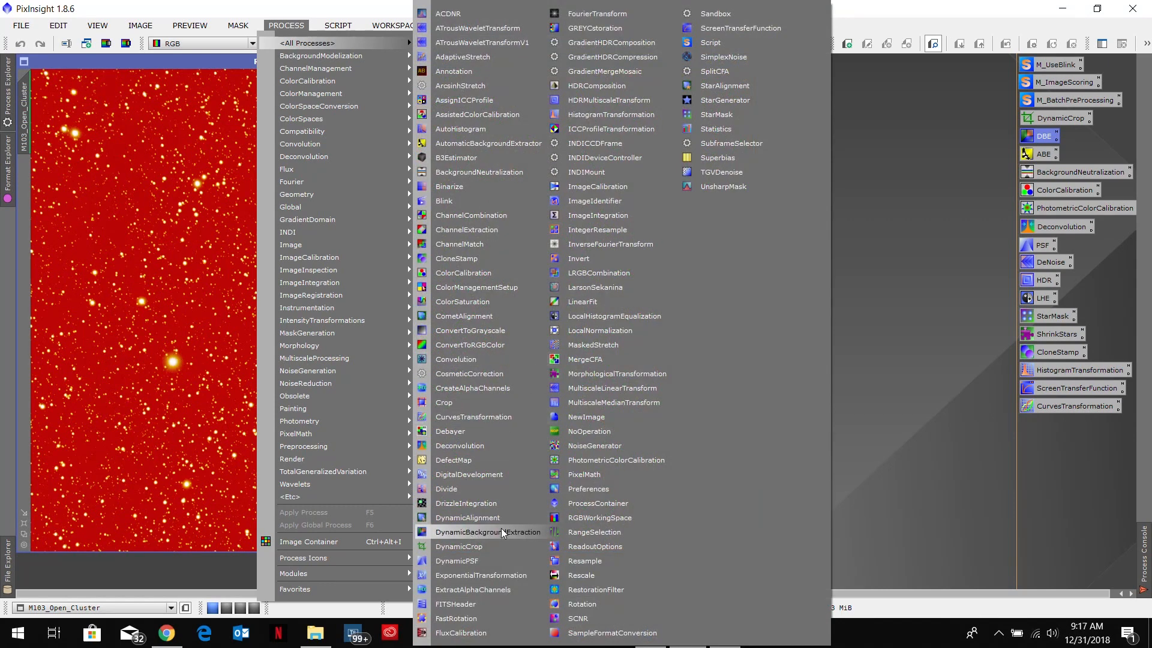
pyautogui.press('Escape')
pyautogui.press('Escape')
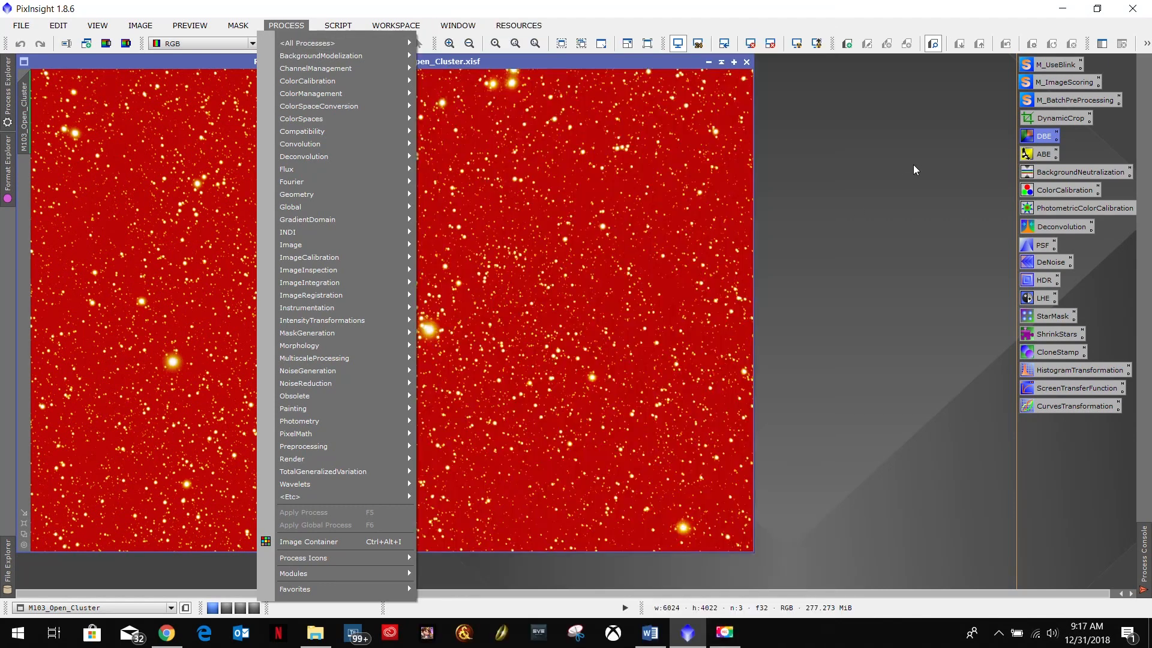
# Step: Start DynamicBackgroundExtraction on the image and consult the background extraction settings in the Word workflow notes
pyautogui.doubleClick(1042, 137)
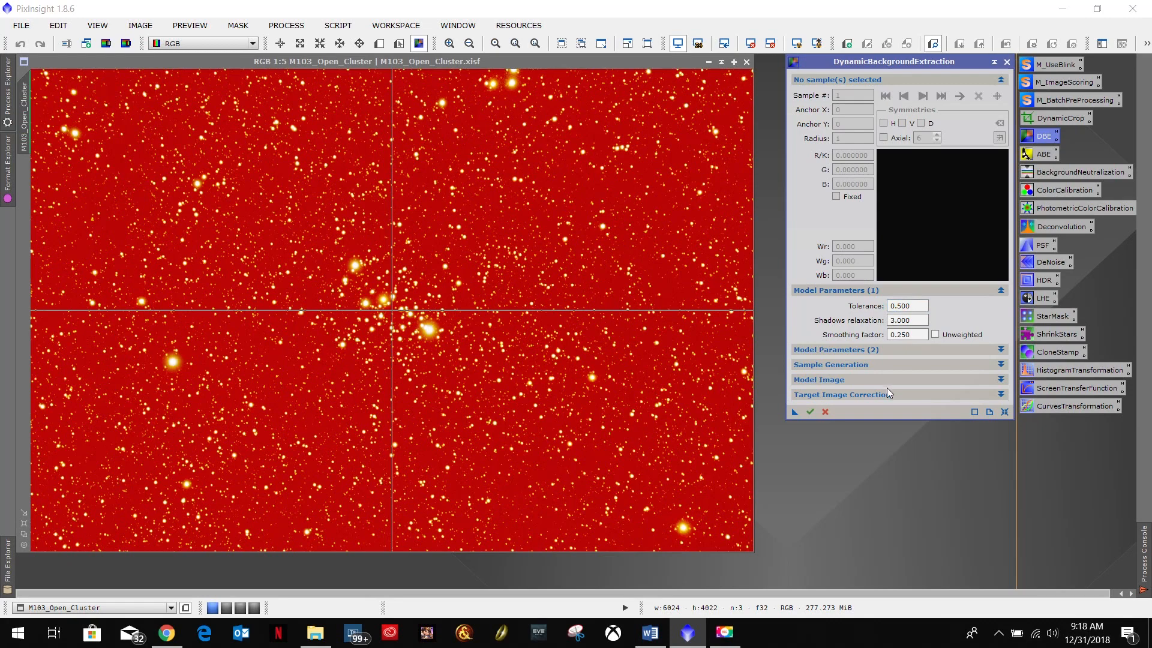
pyautogui.click(651, 633)
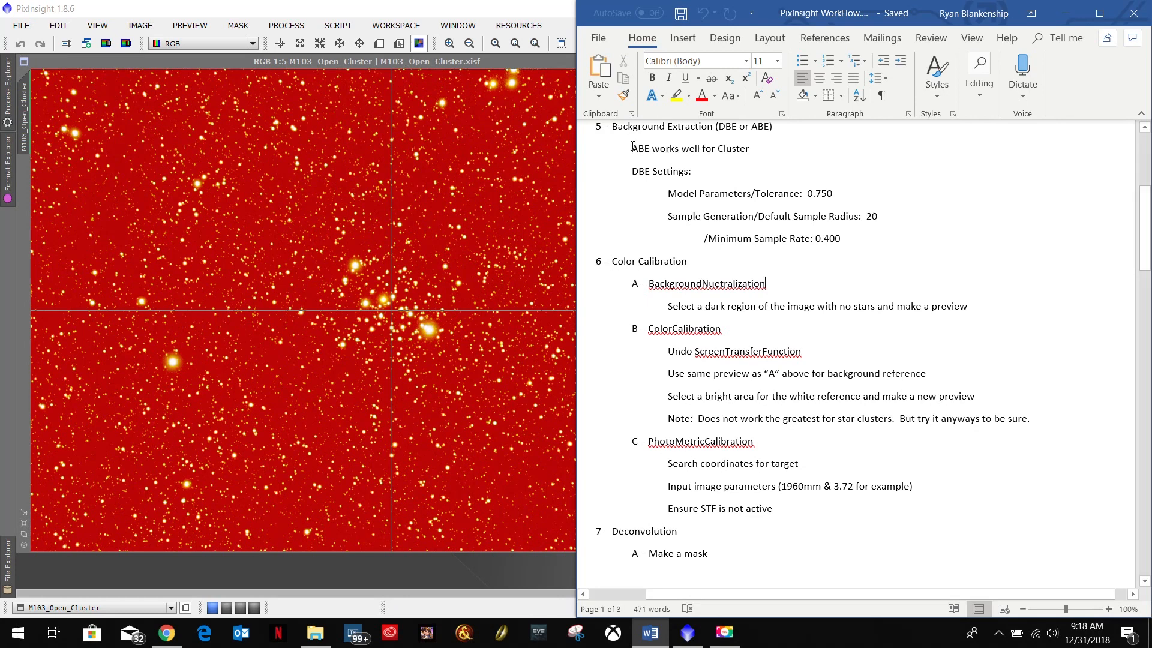
pyautogui.moveTo(638, 150); pyautogui.dragTo(749, 150)
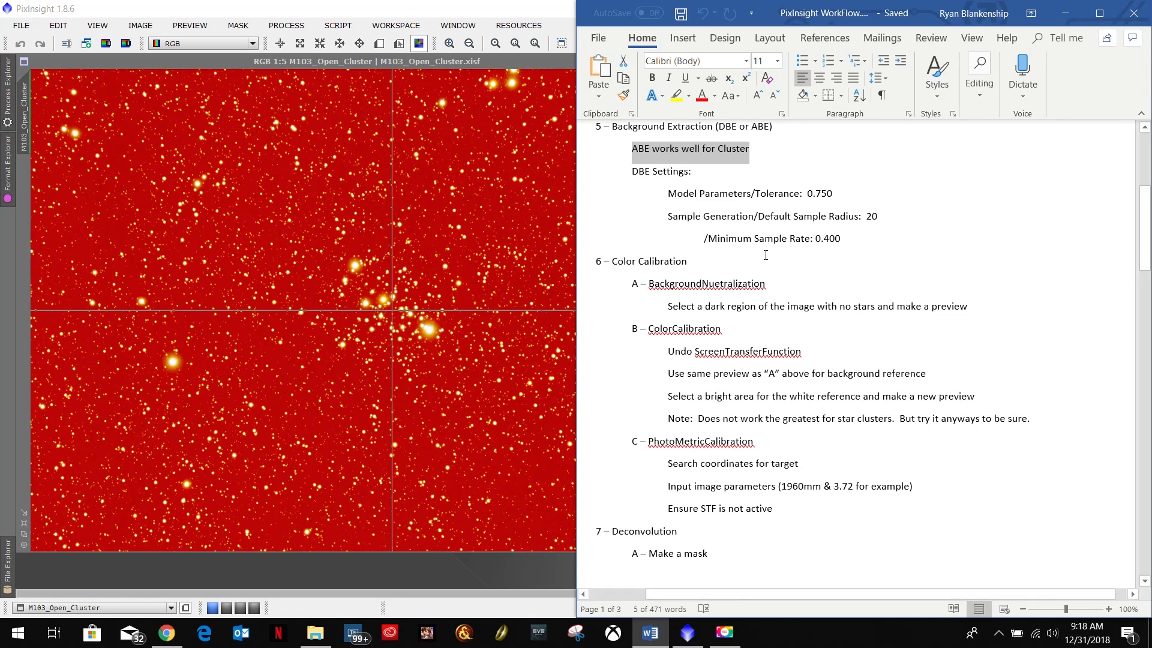
pyautogui.moveTo(668, 193); pyautogui.dragTo(755, 194)
pyautogui.moveTo(841, 196); pyautogui.dragTo(756, 194)
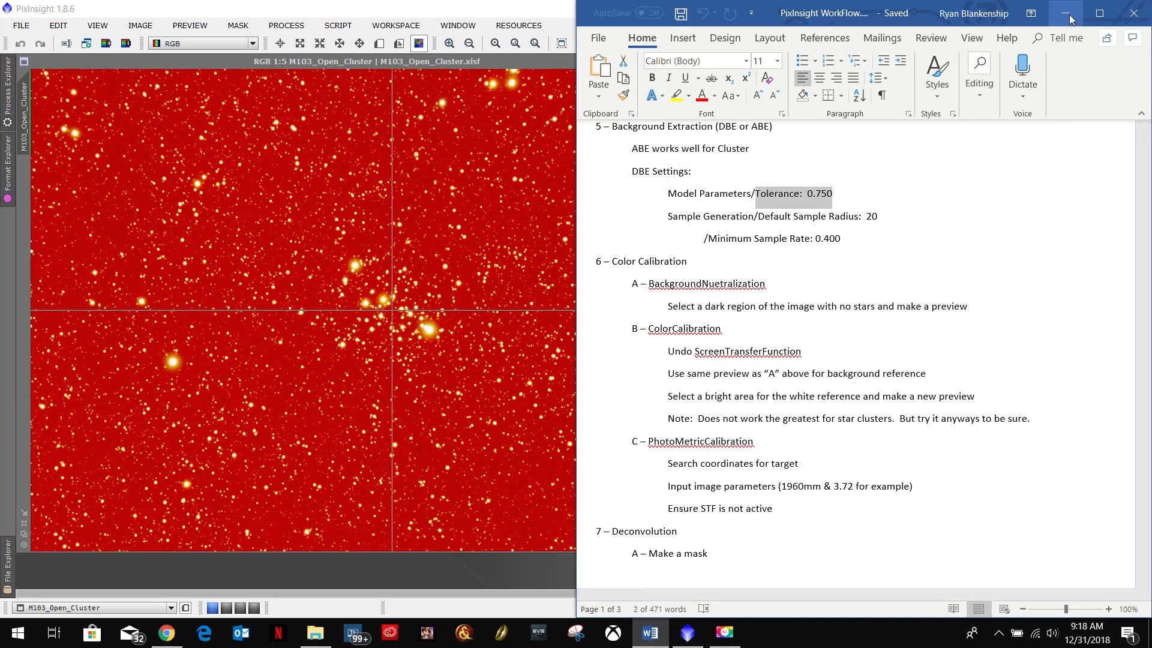
pyautogui.click(1066, 14)
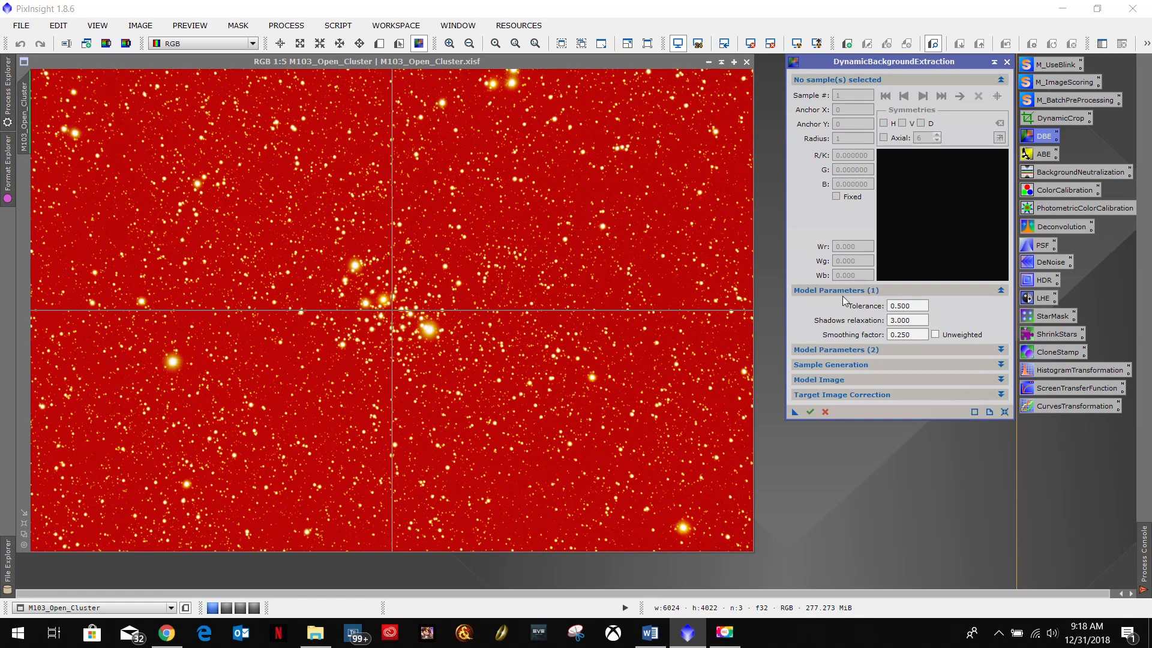
# Step: Set the background model's tolerance to 0.750 and collapse the first group of model parameters
pyautogui.click(898, 306)
pyautogui.moveTo(916, 306); pyautogui.dragTo(871, 310)
pyautogui.write('0')
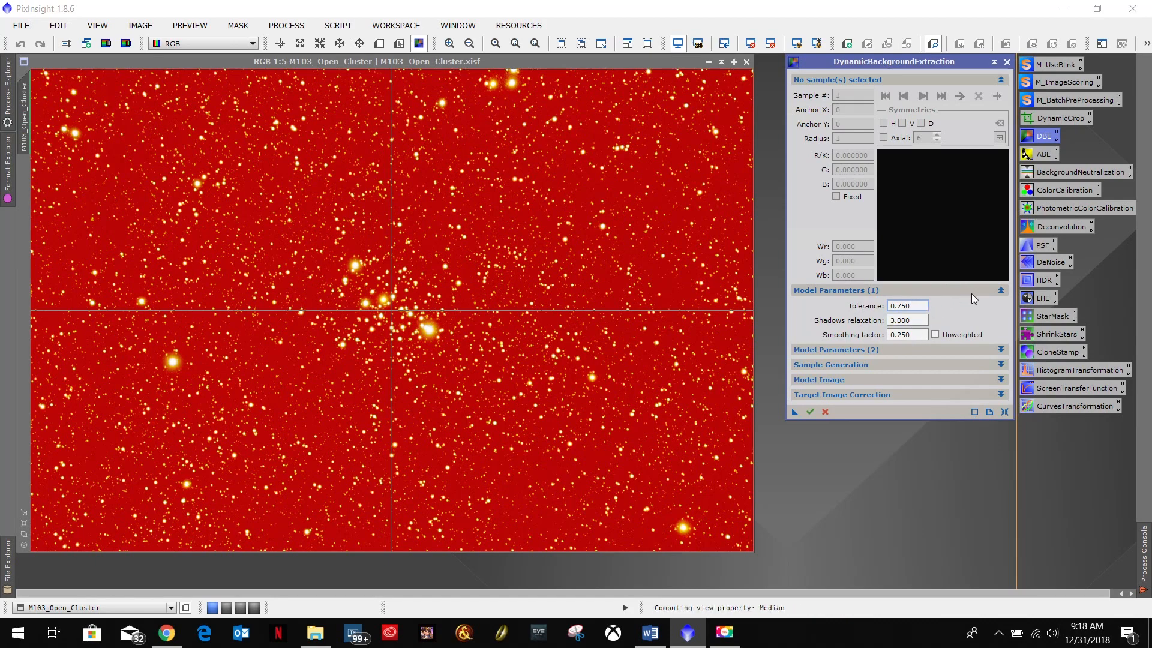
pyautogui.click(879, 290)
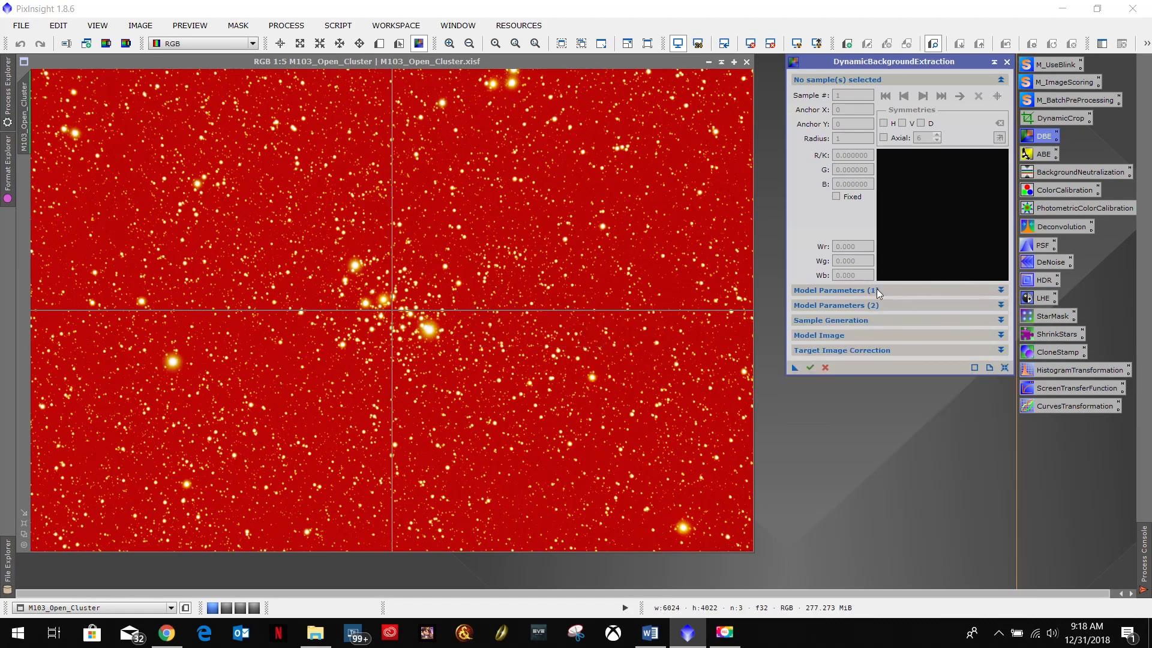
# Step: Check the sample generation values in the Word workflow notes and set the minimum sample weight to 0.400
pyautogui.click(826, 304)
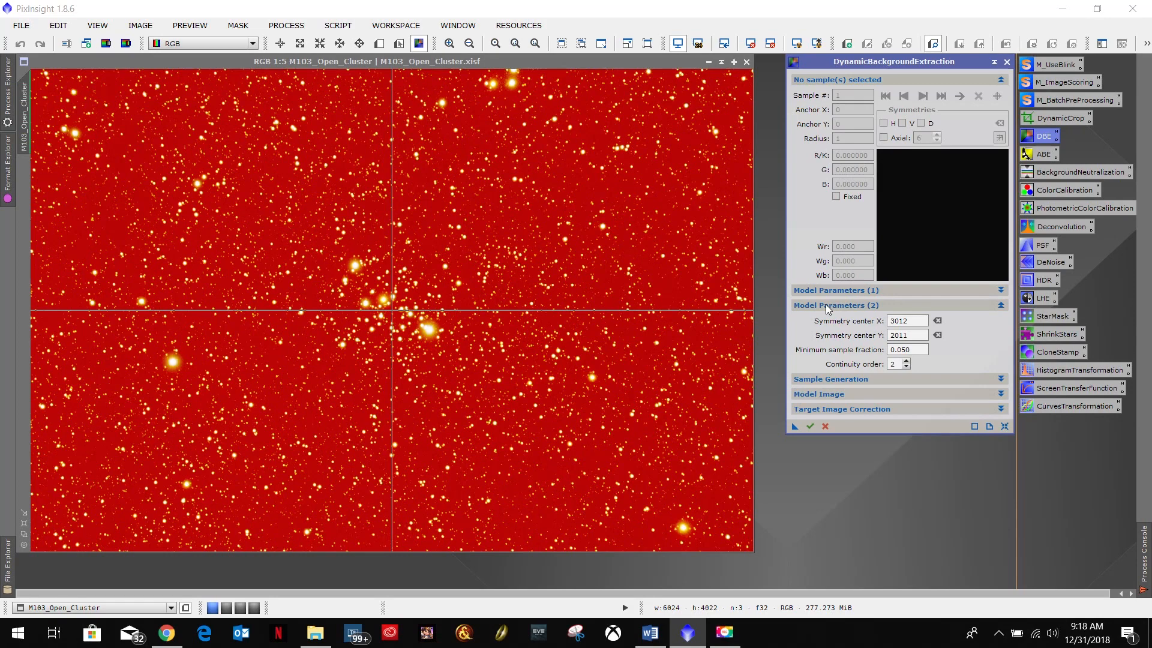
pyautogui.click(898, 305)
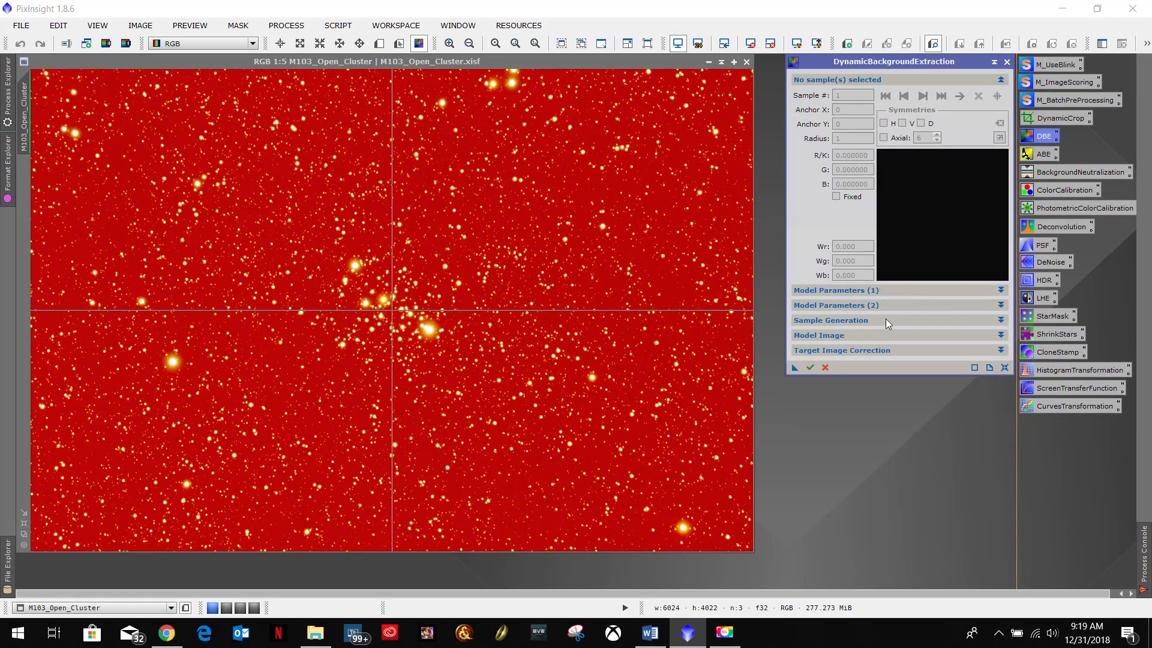
pyautogui.click(884, 320)
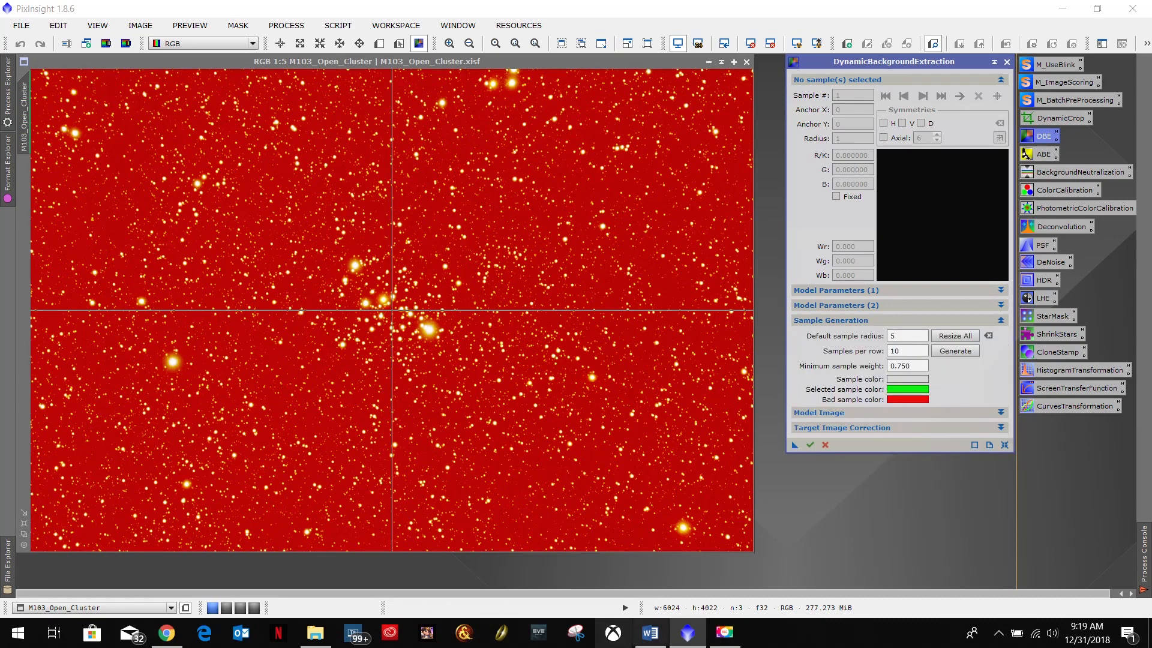
pyautogui.click(649, 631)
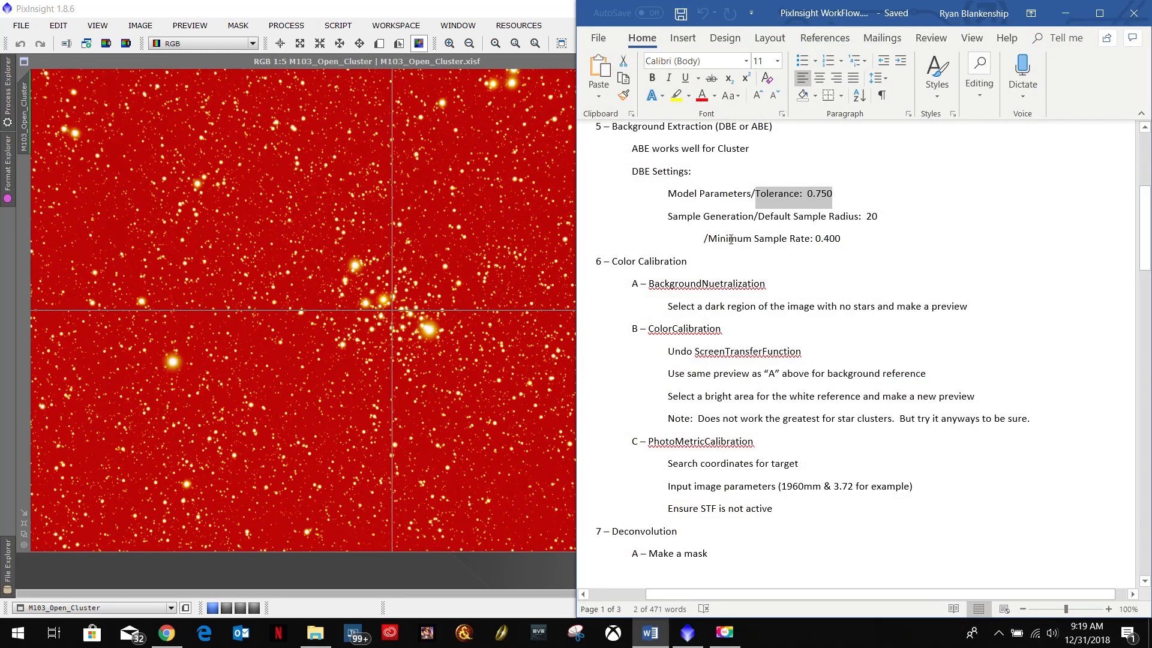
pyautogui.click(1065, 14)
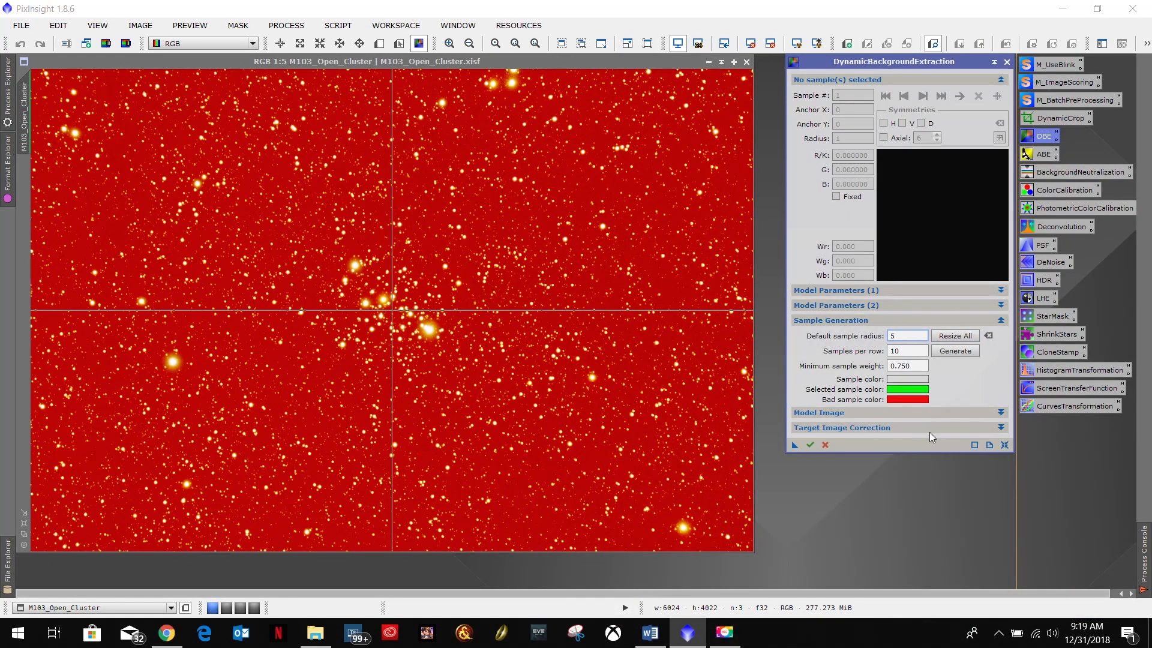
pyautogui.click(898, 366)
pyautogui.write('4')
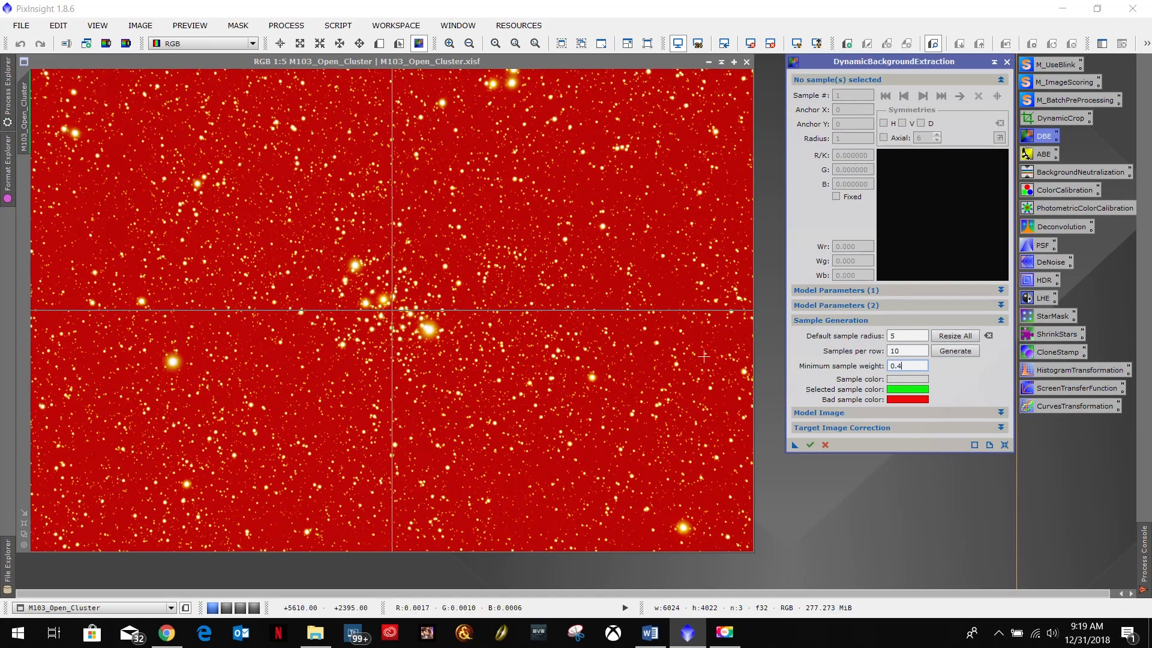
# Step: Generate the grid of background samples across the image and examine the size of a sample box up close
pyautogui.click(914, 348)
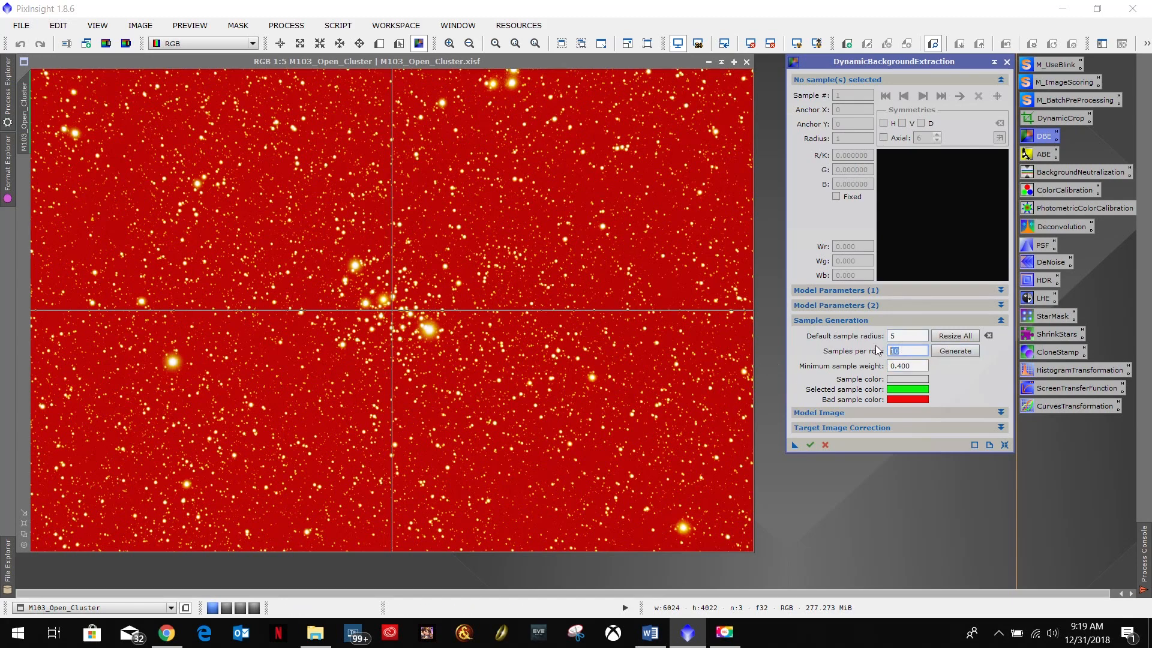
pyautogui.click(910, 337)
pyautogui.click(952, 353)
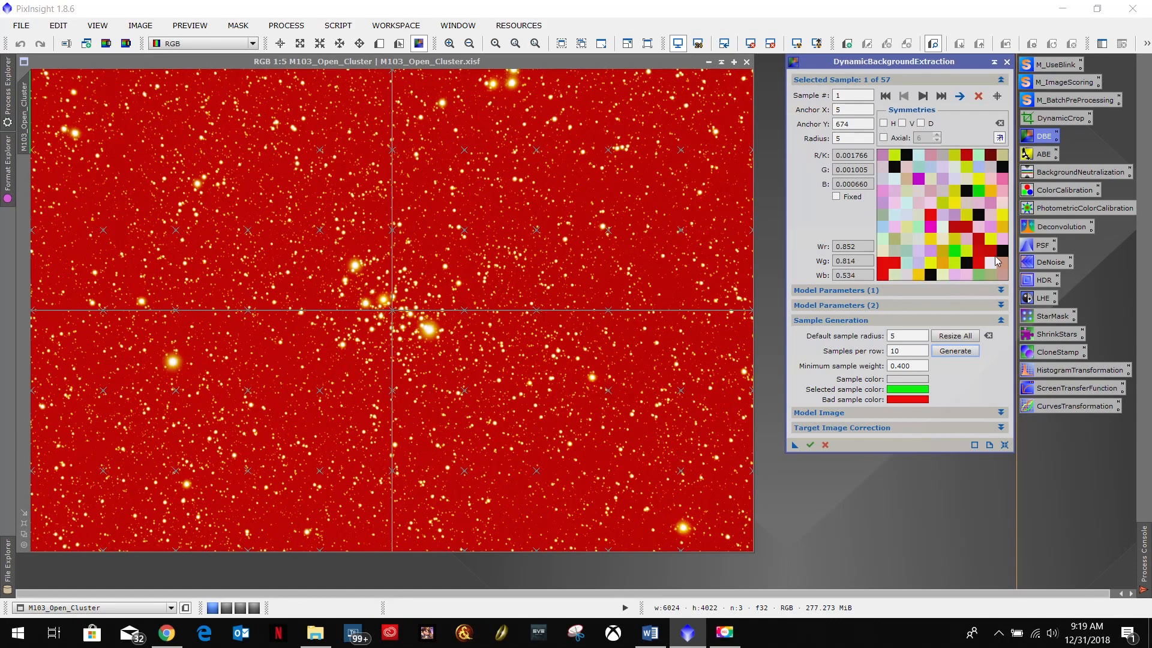
pyautogui.scroll(5, 512, 291)
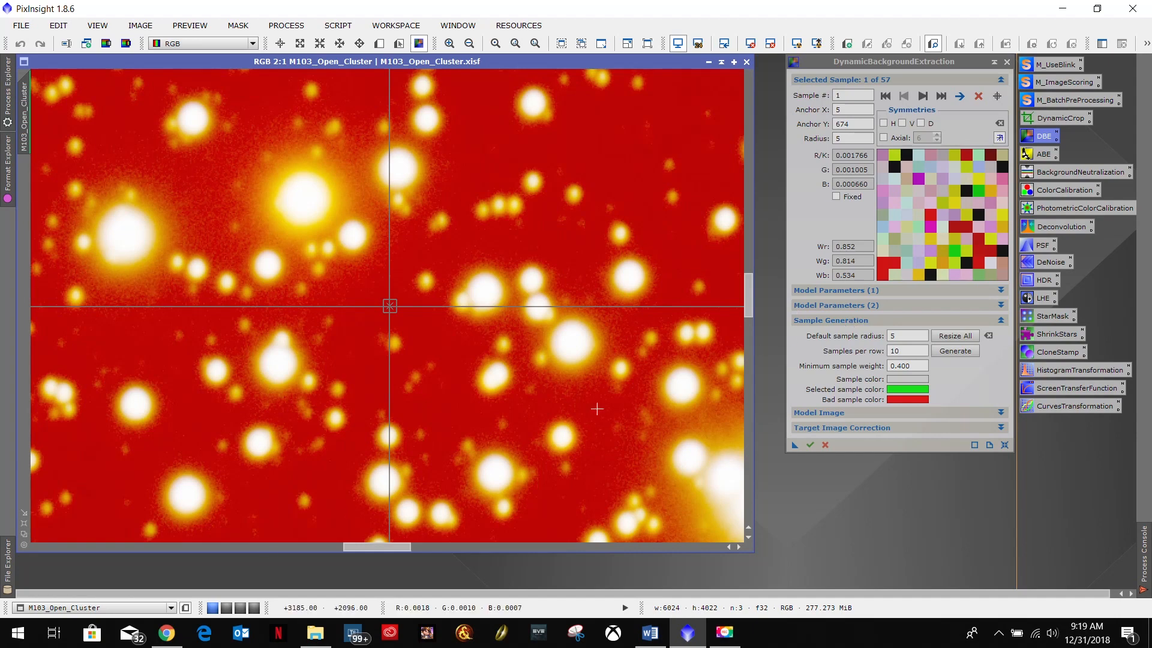
pyautogui.scroll(-5, 378, 376)
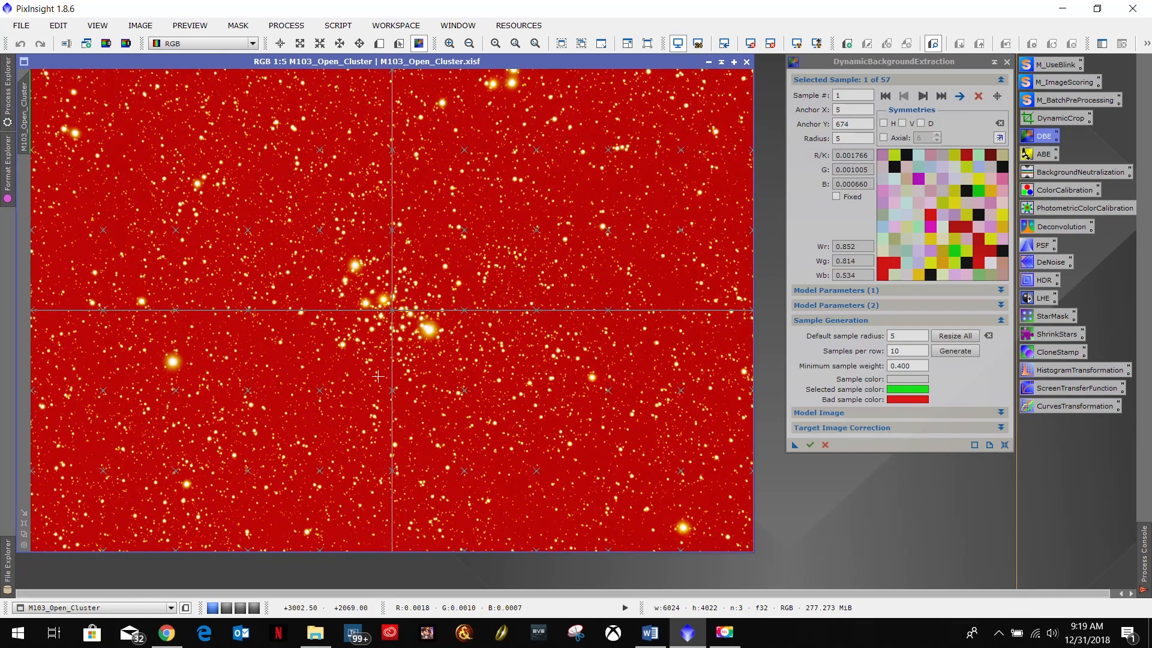
# Step: Set the default sample radius to 20, resize all samples to it, and examine the enlarged central sample box
pyautogui.moveTo(903, 336); pyautogui.dragTo(809, 337)
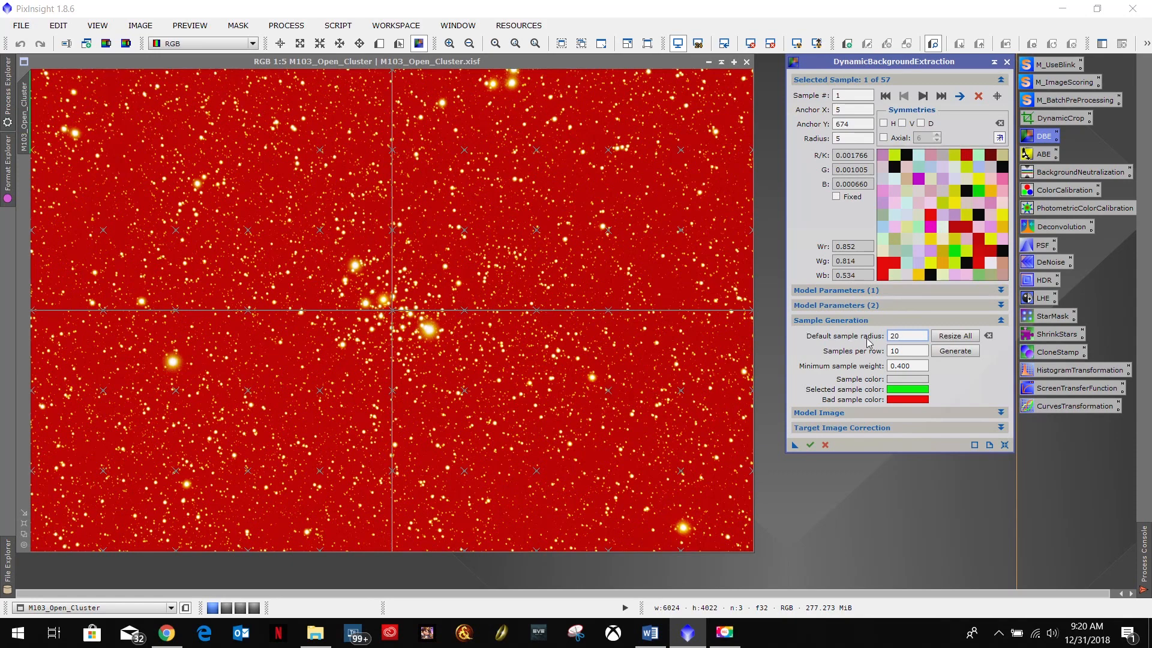
pyautogui.click(959, 335)
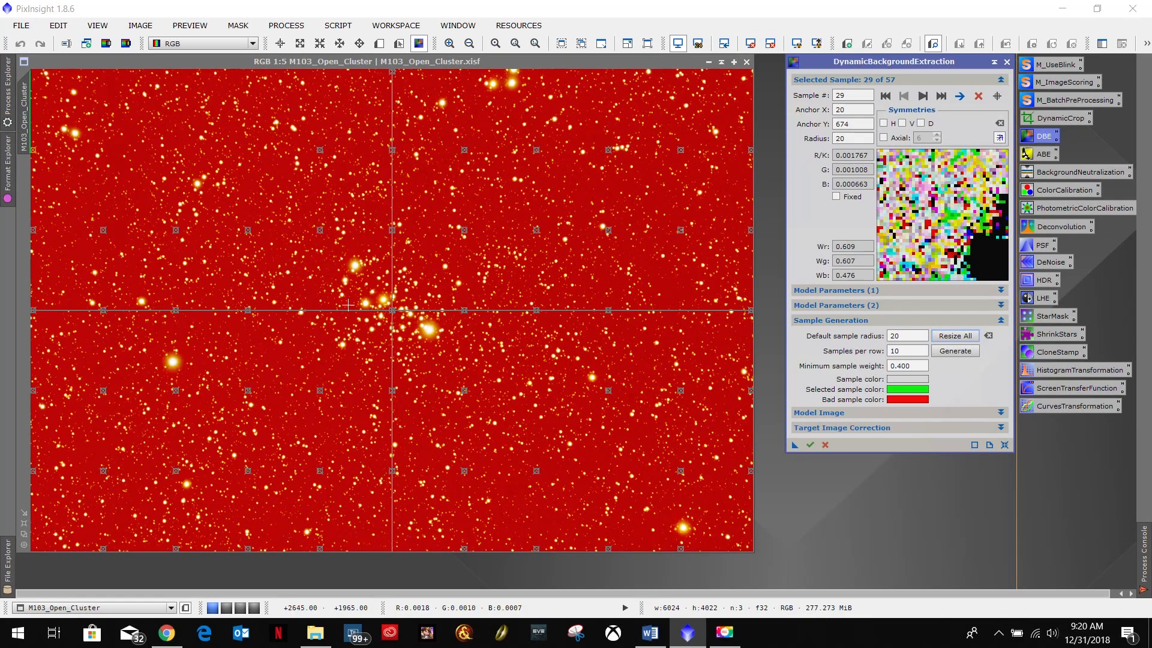
pyautogui.scroll(6, 385, 322)
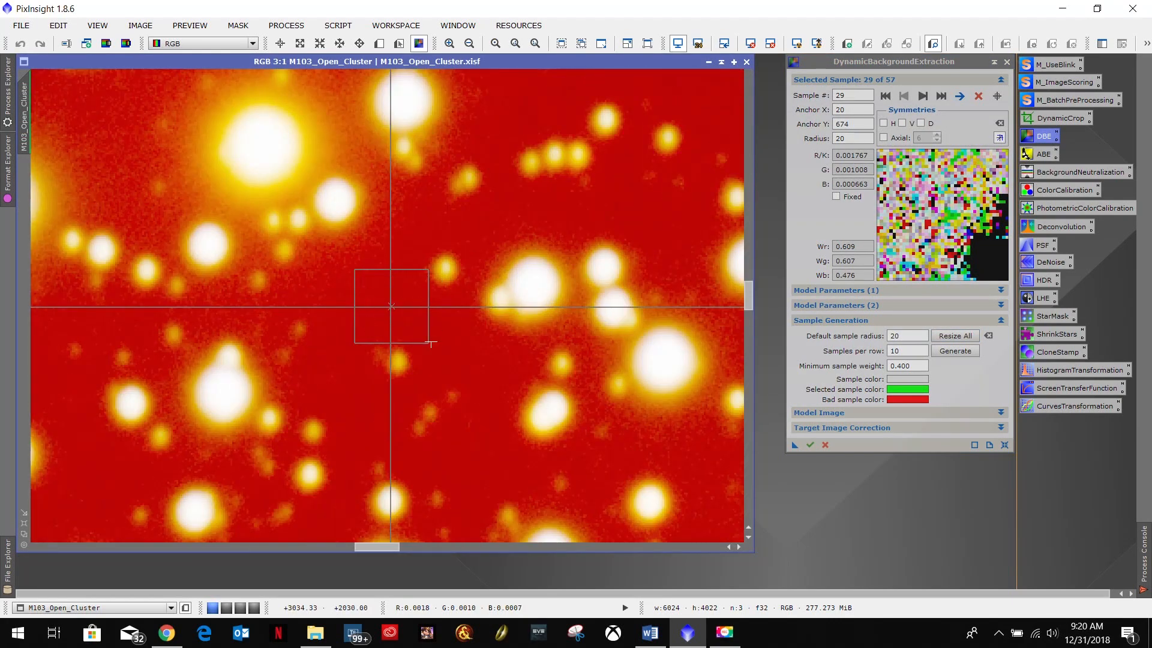
pyautogui.scroll(-5, 409, 327)
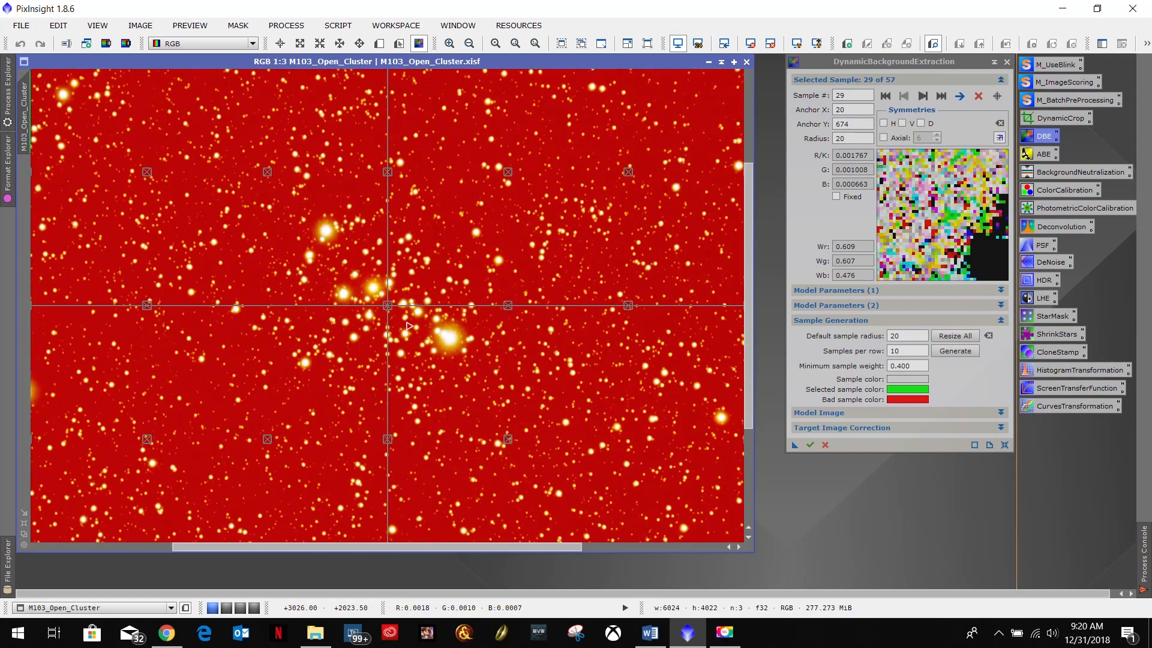
pyautogui.scroll(-1, 407, 324)
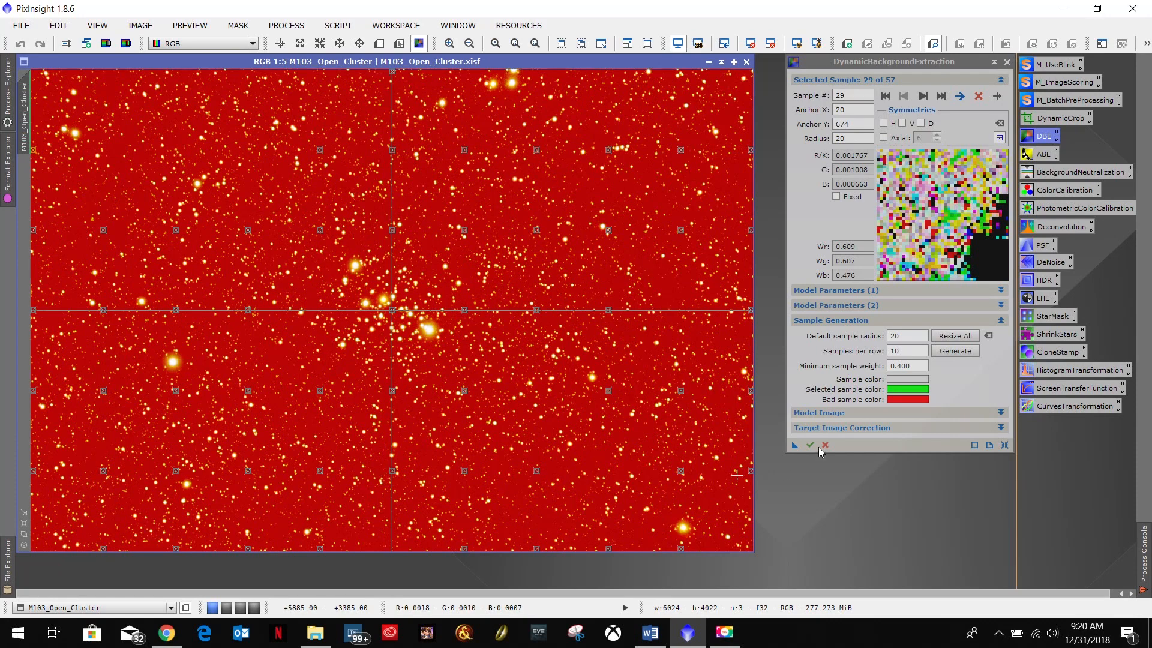
pyautogui.click(884, 290)
pyautogui.click(908, 289)
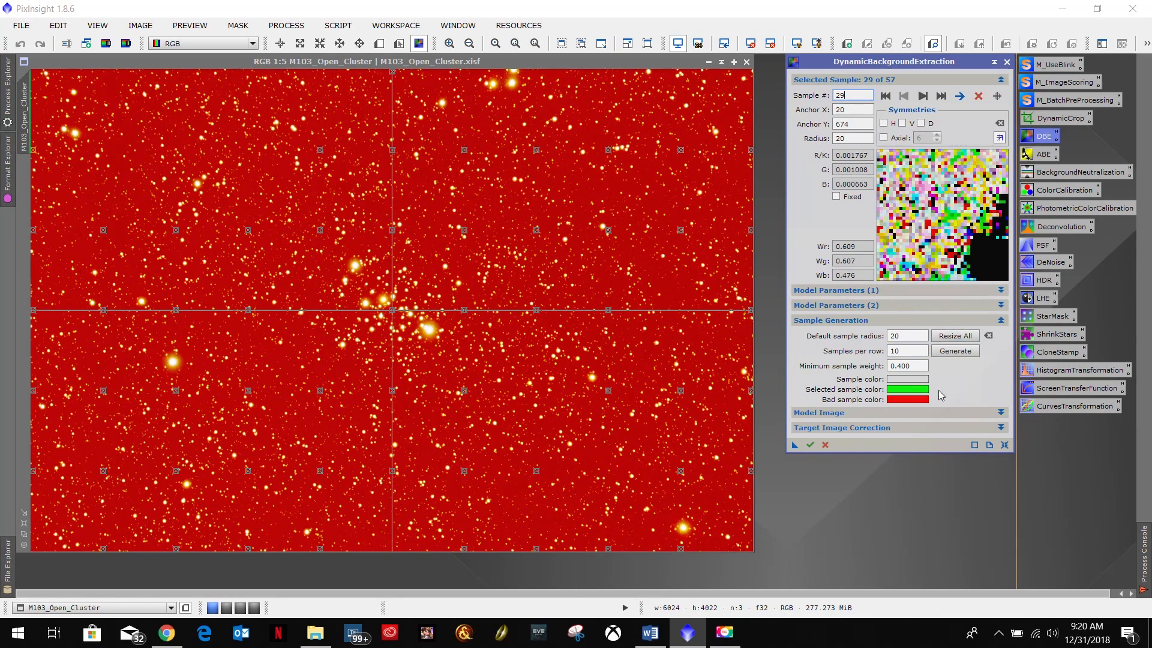
pyautogui.doubleClick(914, 334)
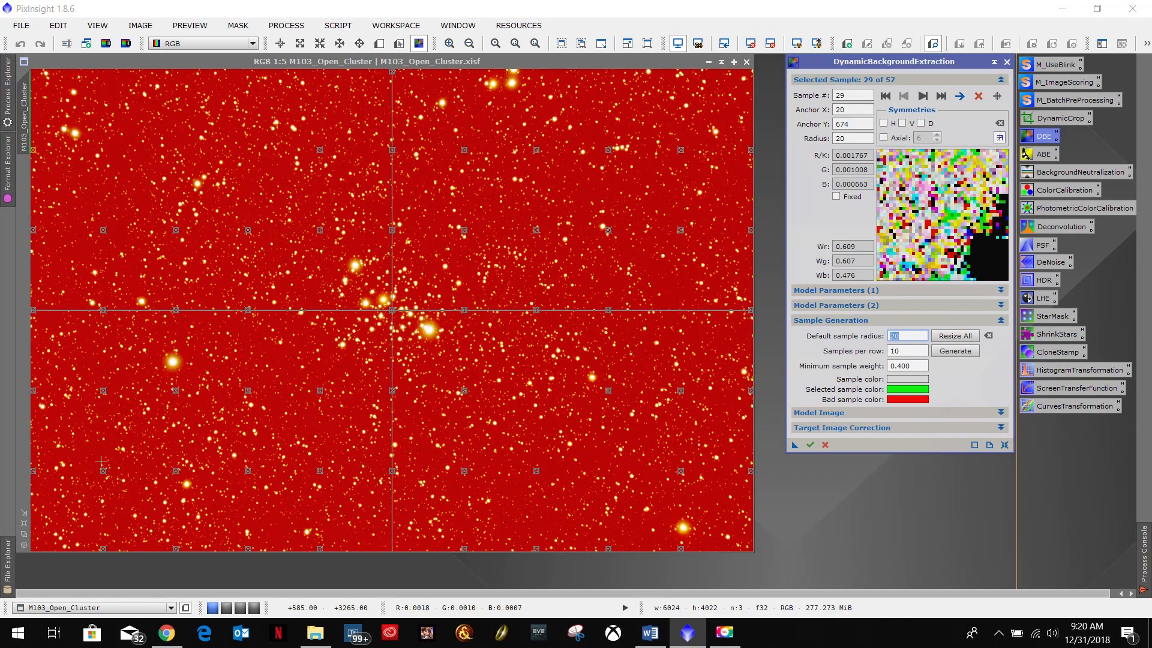
# Step: Move the bottom-edge sample near the lower-left corner to about X 720, Y 3899, and add a sample at about X 170, Y 3914
pyautogui.scroll(2, 119, 450)
pyautogui.scroll(-2, 119, 450)
pyautogui.scroll(-4, 118, 450)
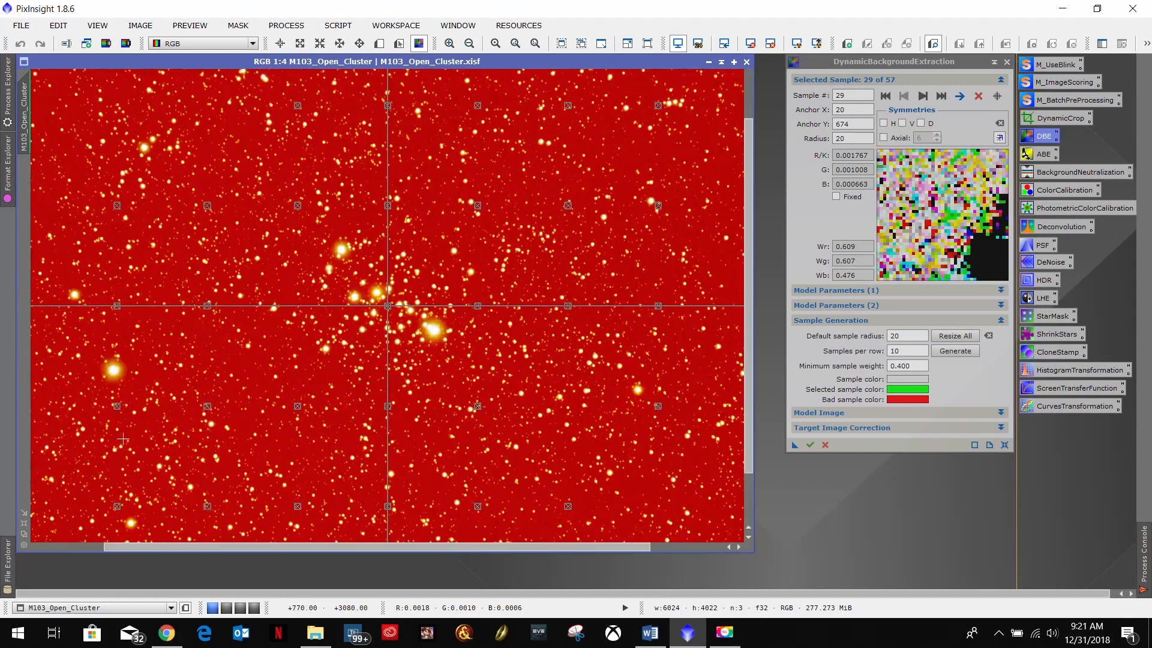
pyautogui.scroll(1, 123, 439)
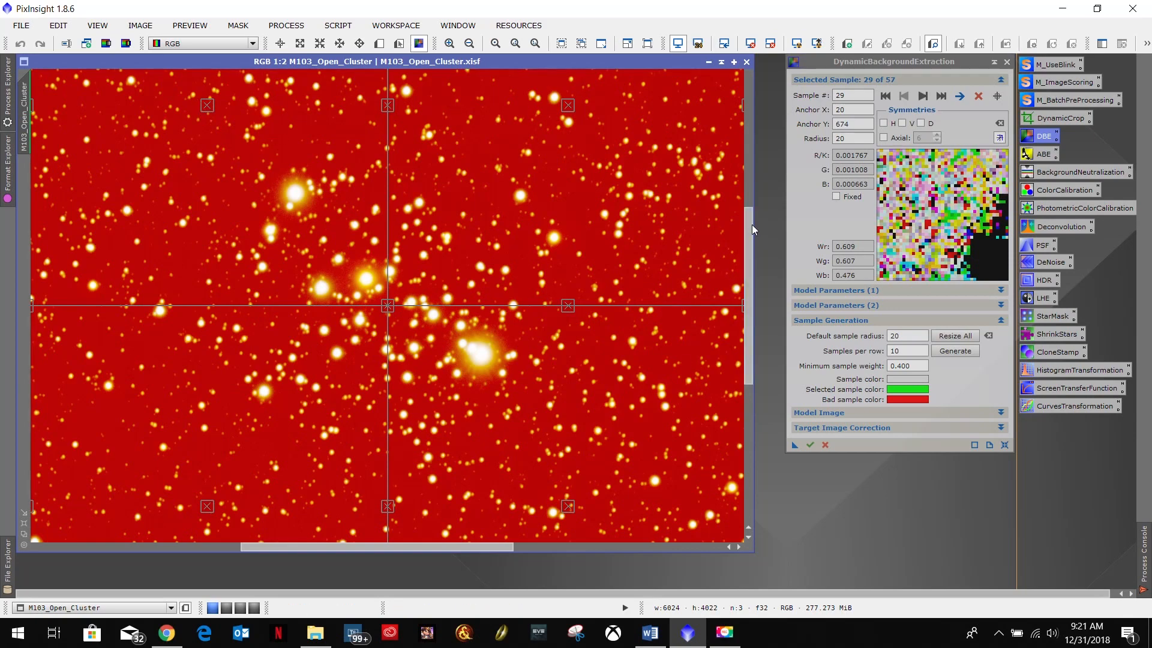
pyautogui.moveTo(748, 223); pyautogui.dragTo(779, 451)
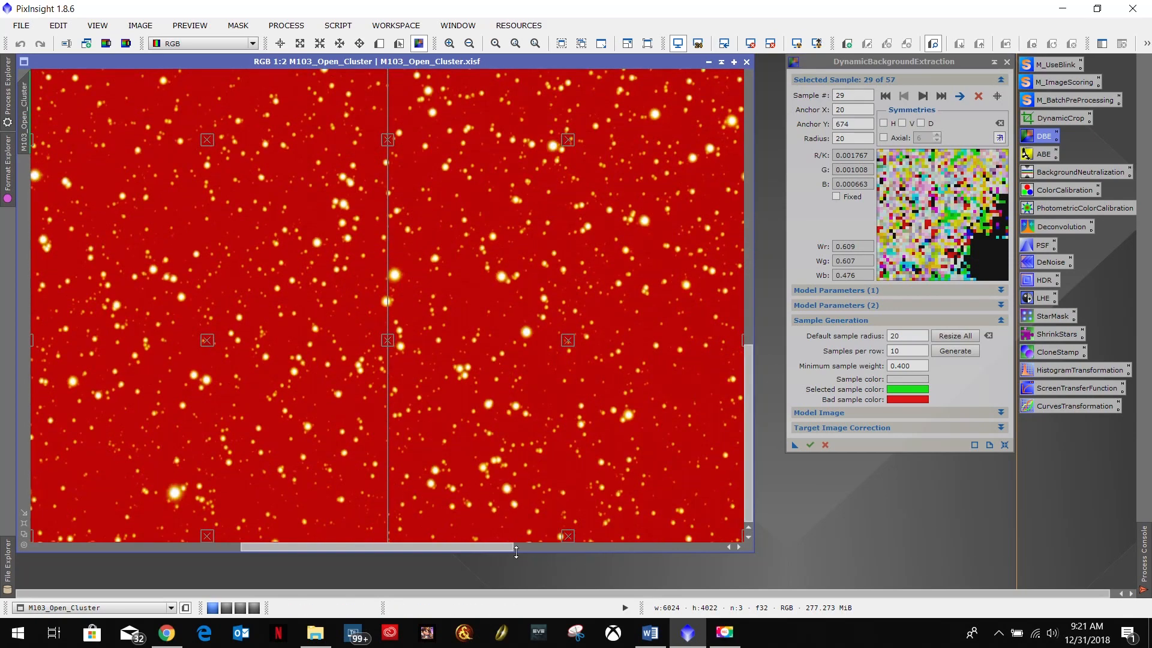
pyautogui.moveTo(499, 545); pyautogui.dragTo(271, 569)
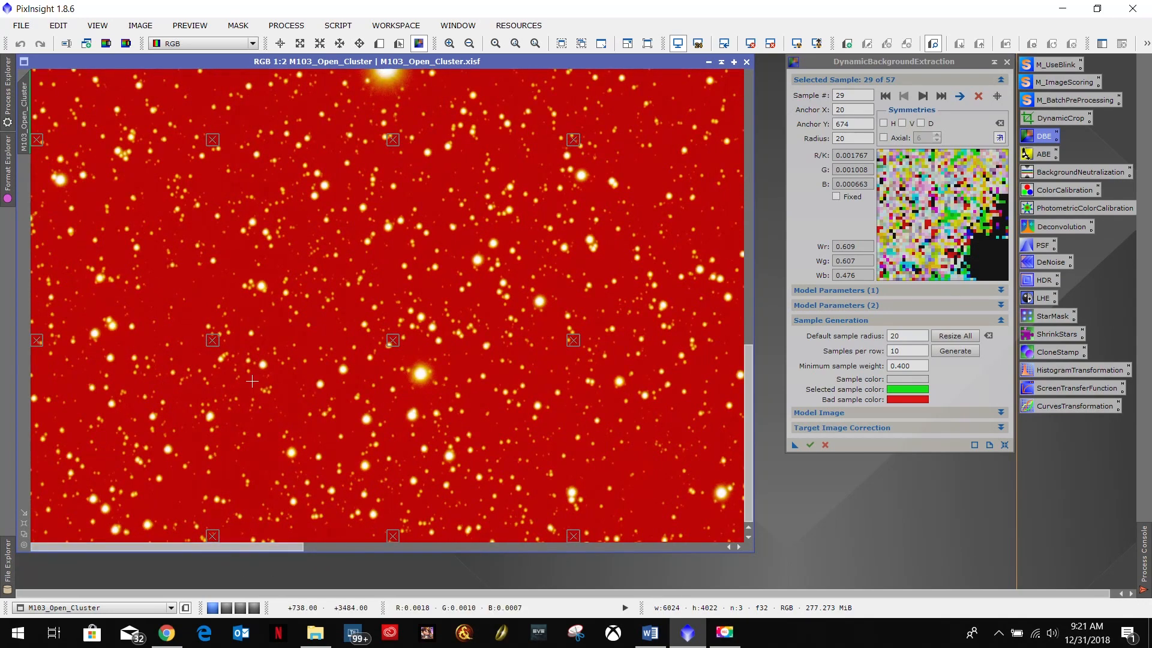
pyautogui.scroll(1, 320, 298)
pyautogui.moveTo(748, 403); pyautogui.dragTo(749, 505)
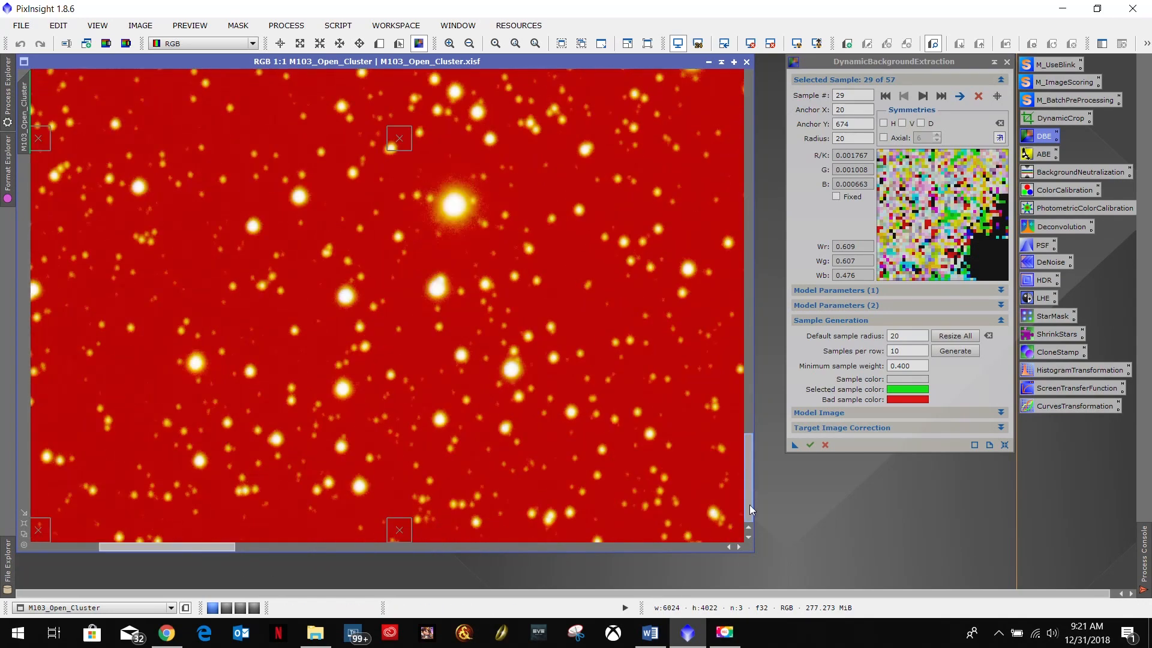
pyautogui.scroll(-1, 451, 354)
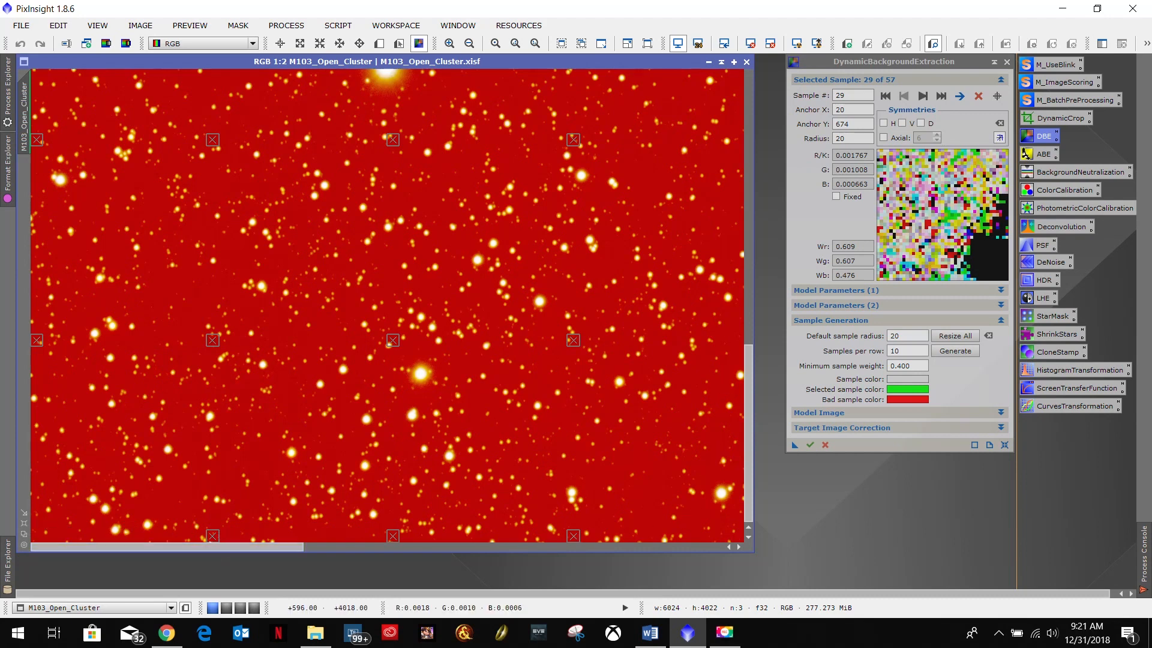
pyautogui.click(215, 538)
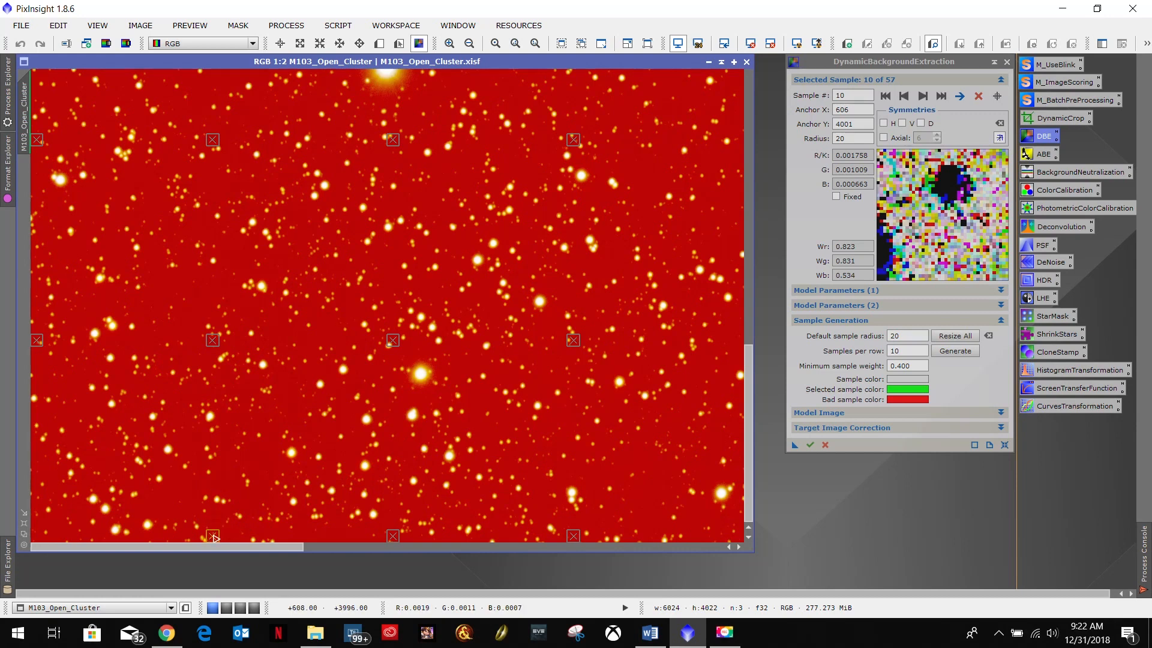
pyautogui.moveTo(214, 536); pyautogui.dragTo(249, 508)
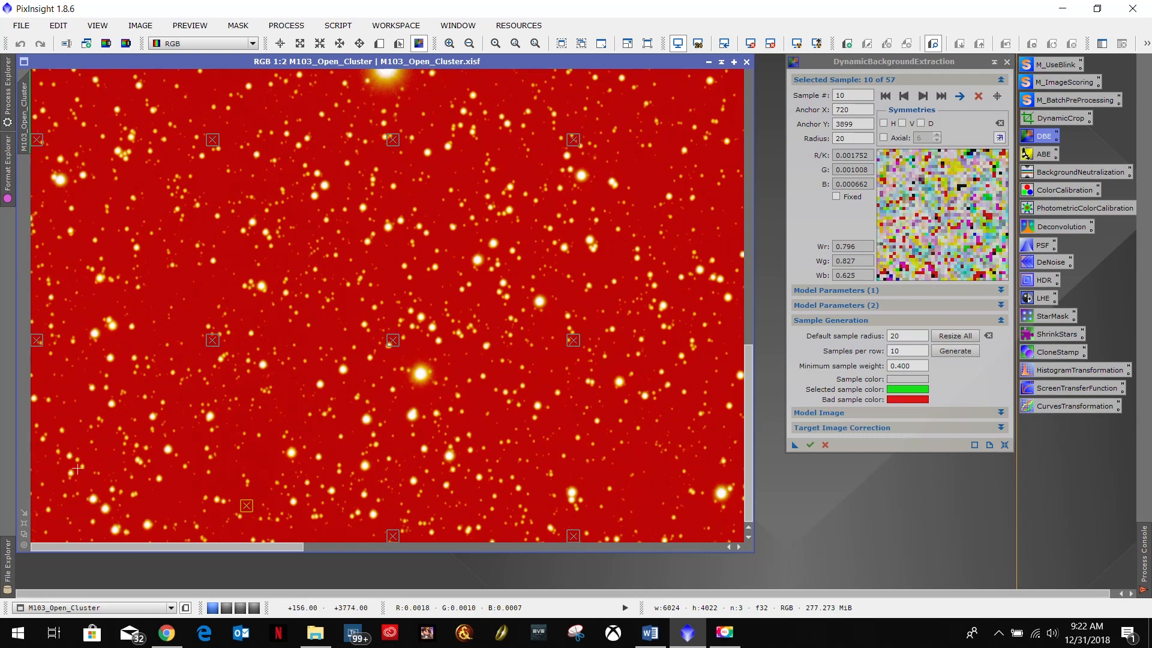
pyautogui.click(82, 510)
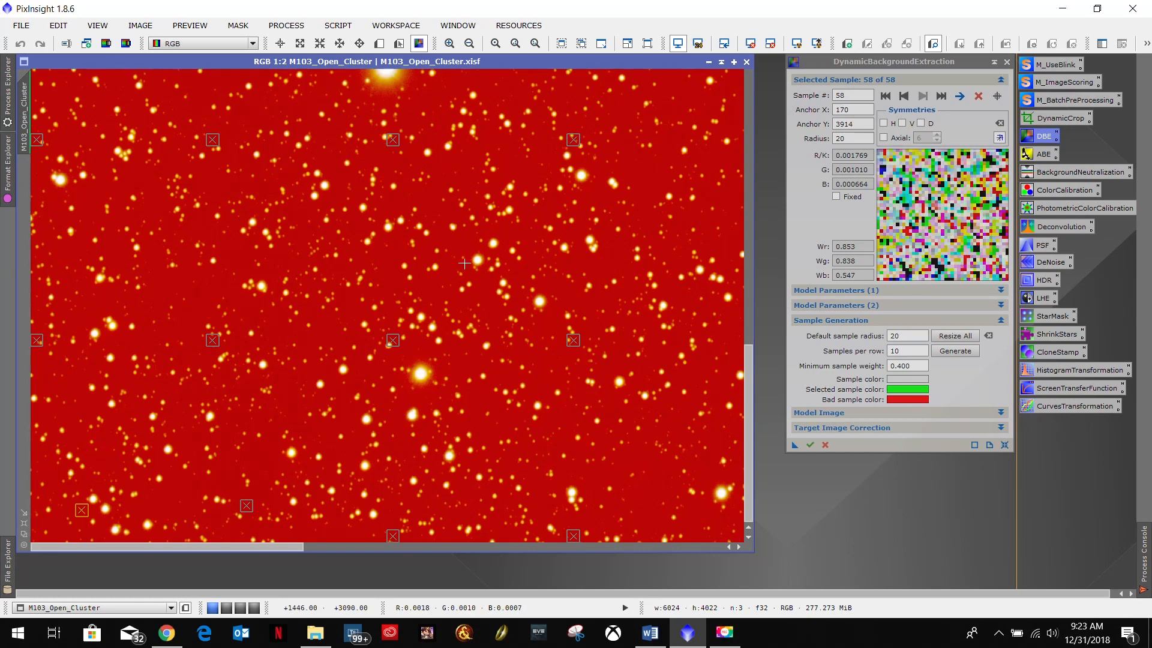
# Step: Nudge the two remaining bottom-edge samples in the image's lower-left area slightly upward onto star-free background
pyautogui.scroll(-3, 464, 280)
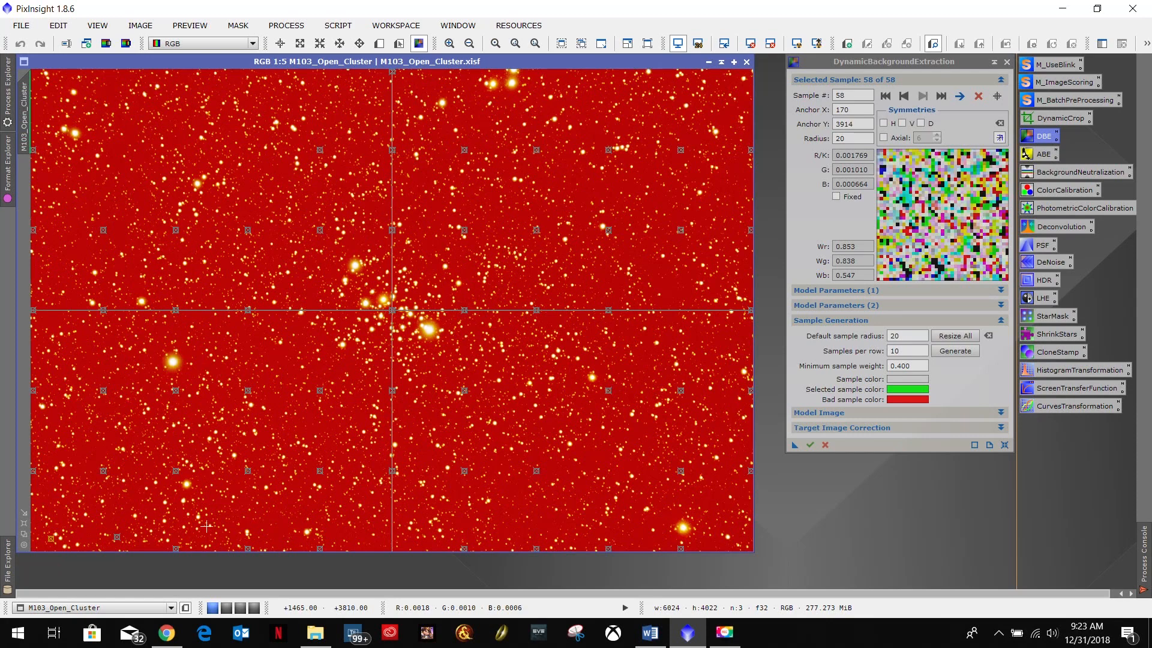
pyautogui.scroll(1, 264, 456)
pyautogui.scroll(4, 263, 457)
pyautogui.scroll(-1, 264, 456)
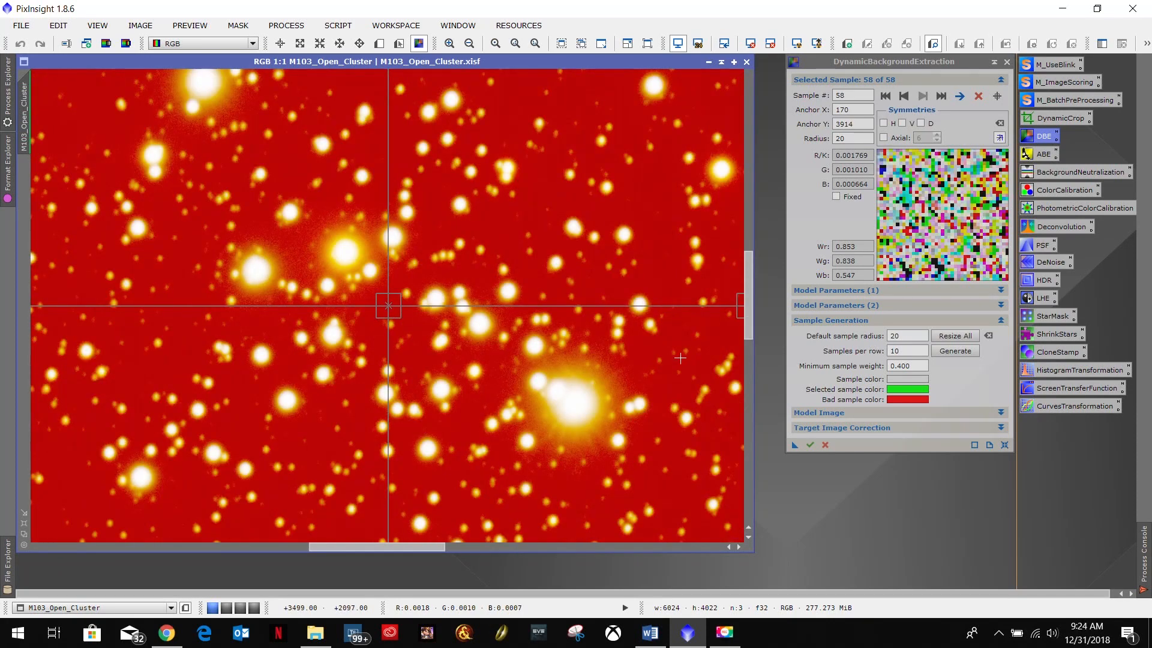
pyautogui.moveTo(746, 269); pyautogui.dragTo(741, 493)
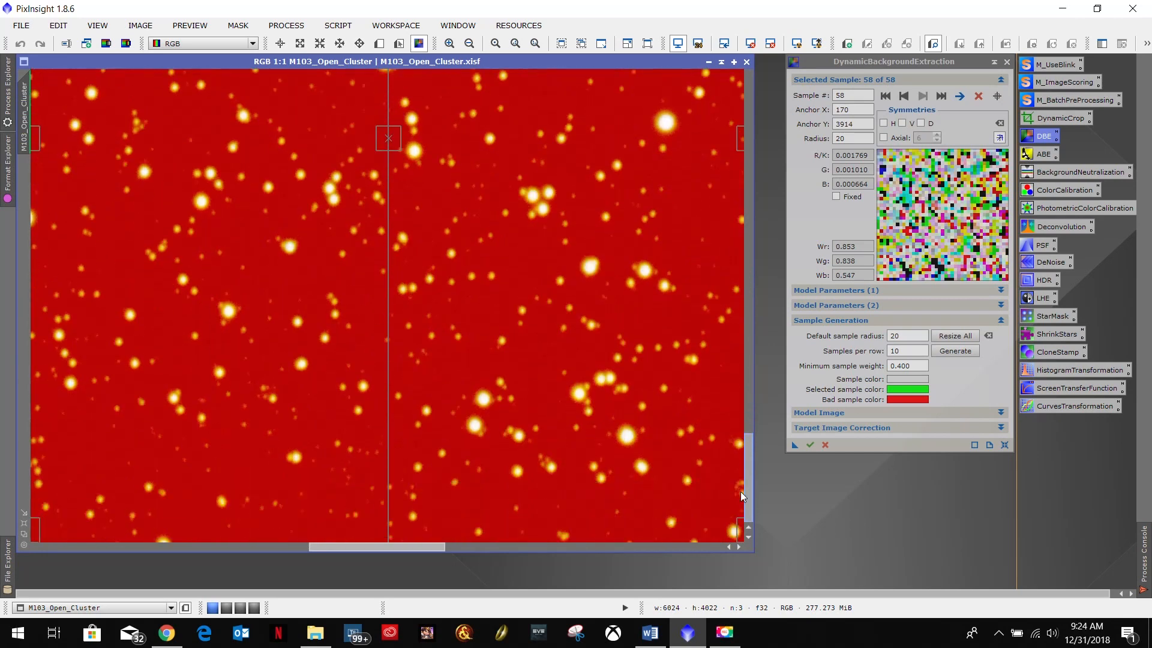
pyautogui.scroll(1, 650, 359)
pyautogui.scroll(-2, 639, 384)
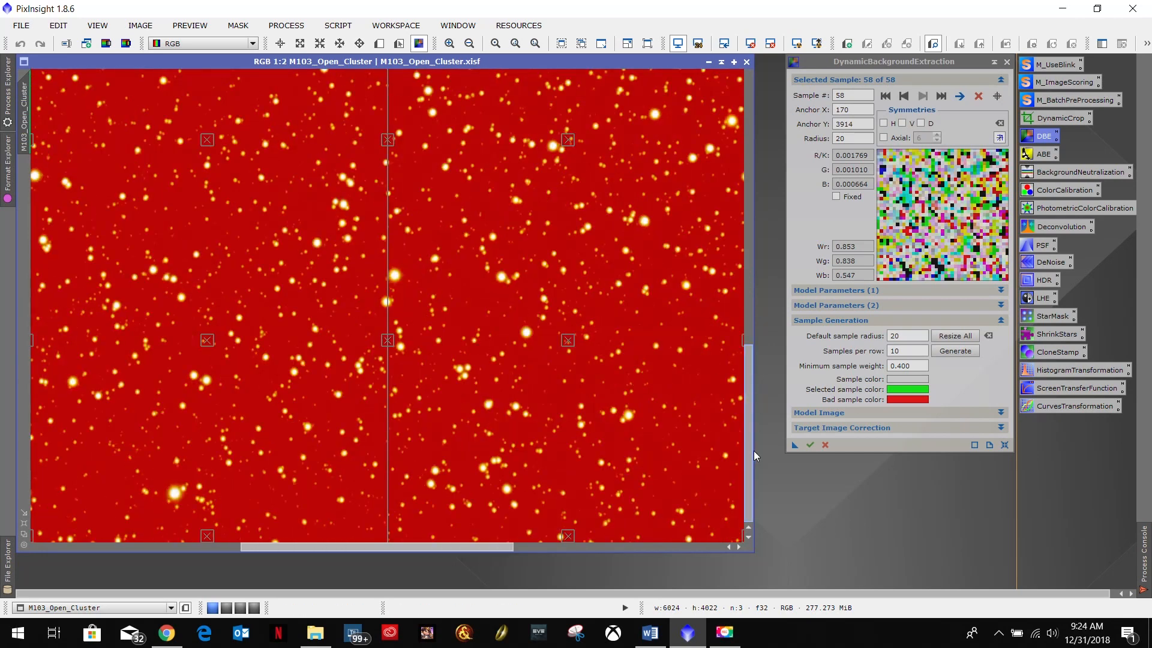
pyautogui.moveTo(466, 548); pyautogui.dragTo(228, 573)
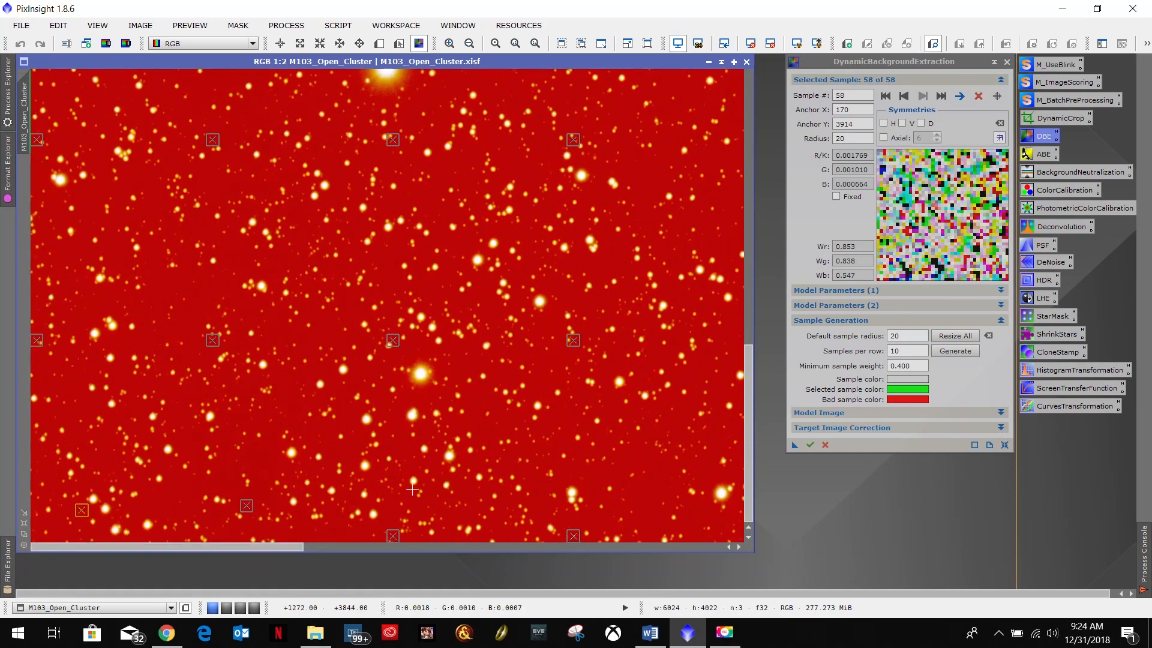
pyautogui.moveTo(395, 535); pyautogui.dragTo(395, 523)
pyautogui.moveTo(573, 535); pyautogui.dragTo(575, 523)
# Step: Reposition the eight samples in the next two rows up in the lower-left area onto background free of stars
pyautogui.moveTo(570, 340); pyautogui.dragTo(558, 351)
pyautogui.moveTo(393, 341); pyautogui.dragTo(393, 285)
pyautogui.moveTo(213, 341); pyautogui.dragTo(192, 330)
pyautogui.moveTo(38, 341); pyautogui.dragTo(82, 319)
pyautogui.moveTo(37, 139); pyautogui.dragTo(72, 140)
pyautogui.moveTo(212, 139); pyautogui.dragTo(215, 137)
pyautogui.moveTo(393, 142); pyautogui.dragTo(437, 165)
pyautogui.moveTo(574, 142); pyautogui.dragTo(642, 181)
# Step: Check the samples in the lower-middle area and move those that touch stars onto nearby clear background
pyautogui.moveTo(252, 547); pyautogui.dragTo(483, 537)
pyautogui.click(115, 536)
pyautogui.click(656, 535)
pyautogui.click(655, 341)
pyautogui.moveTo(475, 340); pyautogui.dragTo(517, 321)
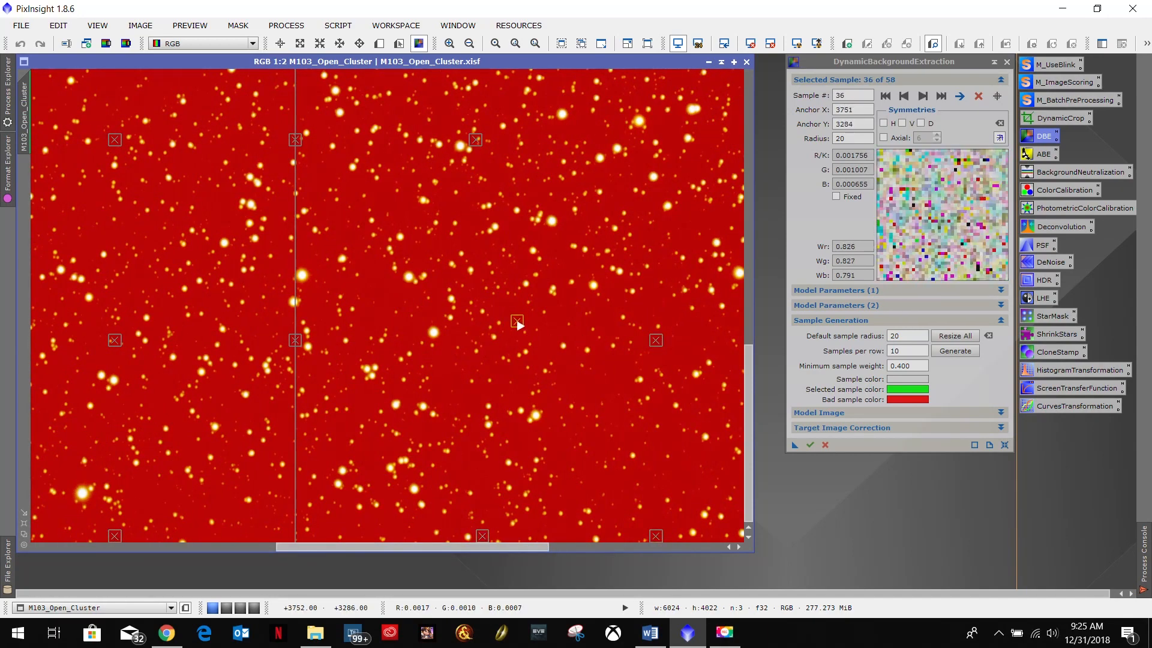
pyautogui.moveTo(295, 340); pyautogui.dragTo(380, 286)
pyautogui.click(115, 340)
pyautogui.moveTo(117, 340); pyautogui.dragTo(113, 350)
pyautogui.moveTo(297, 140); pyautogui.dragTo(283, 154)
pyautogui.moveTo(476, 140); pyautogui.dragTo(483, 163)
# Step: Check the samples of the three bottom rows on the image's lower-right side and shift those near stars onto clear background
pyautogui.moveTo(529, 547); pyautogui.dragTo(703, 548)
pyautogui.click(201, 535)
pyautogui.moveTo(381, 536); pyautogui.dragTo(379, 533)
pyautogui.moveTo(562, 536); pyautogui.dragTo(557, 536)
pyautogui.click(201, 341)
pyautogui.click(563, 340)
pyautogui.moveTo(563, 341); pyautogui.dragTo(585, 356)
pyautogui.moveTo(737, 340); pyautogui.dragTo(713, 341)
pyautogui.moveTo(737, 140); pyautogui.dragTo(702, 143)
pyautogui.moveTo(562, 140); pyautogui.dragTo(576, 138)
pyautogui.moveTo(381, 140); pyautogui.dragTo(395, 134)
# Step: Check the samples of the image's middle row on the right side and nudge those near stars onto clear background
pyautogui.moveTo(749, 453); pyautogui.dragTo(779, 249)
pyautogui.click(738, 488)
pyautogui.moveTo(382, 489); pyautogui.dragTo(386, 480)
pyautogui.click(199, 490)
pyautogui.moveTo(202, 492); pyautogui.dragTo(212, 463)
# Step: Move the samples in the two rows above the middle row on the image's right side onto star-free background
pyautogui.moveTo(201, 289); pyautogui.dragTo(227, 281)
pyautogui.moveTo(381, 288); pyautogui.dragTo(407, 287)
pyautogui.moveTo(561, 289); pyautogui.dragTo(559, 257)
pyautogui.moveTo(737, 288); pyautogui.dragTo(667, 240)
pyautogui.moveTo(737, 88); pyautogui.dragTo(656, 112)
pyautogui.moveTo(561, 88); pyautogui.dragTo(550, 104)
pyautogui.moveTo(382, 89); pyautogui.dragTo(365, 81)
pyautogui.moveTo(201, 88); pyautogui.dragTo(208, 79)
pyautogui.click(227, 281)
# Step: Reposition the central area's samples in the middle row and the two rows above it, away from the cluster and nearby stars
pyautogui.moveTo(487, 547); pyautogui.dragTo(238, 548)
pyautogui.moveTo(669, 489); pyautogui.dragTo(671, 491)
pyautogui.moveTo(490, 486); pyautogui.dragTo(570, 433)
pyautogui.moveTo(128, 489); pyautogui.dragTo(167, 489)
pyautogui.moveTo(127, 288); pyautogui.dragTo(135, 279)
pyautogui.moveTo(303, 288); pyautogui.dragTo(296, 290)
pyautogui.moveTo(489, 288); pyautogui.dragTo(486, 290)
pyautogui.moveTo(669, 289); pyautogui.dragTo(702, 271)
pyautogui.moveTo(669, 89); pyautogui.dragTo(670, 96)
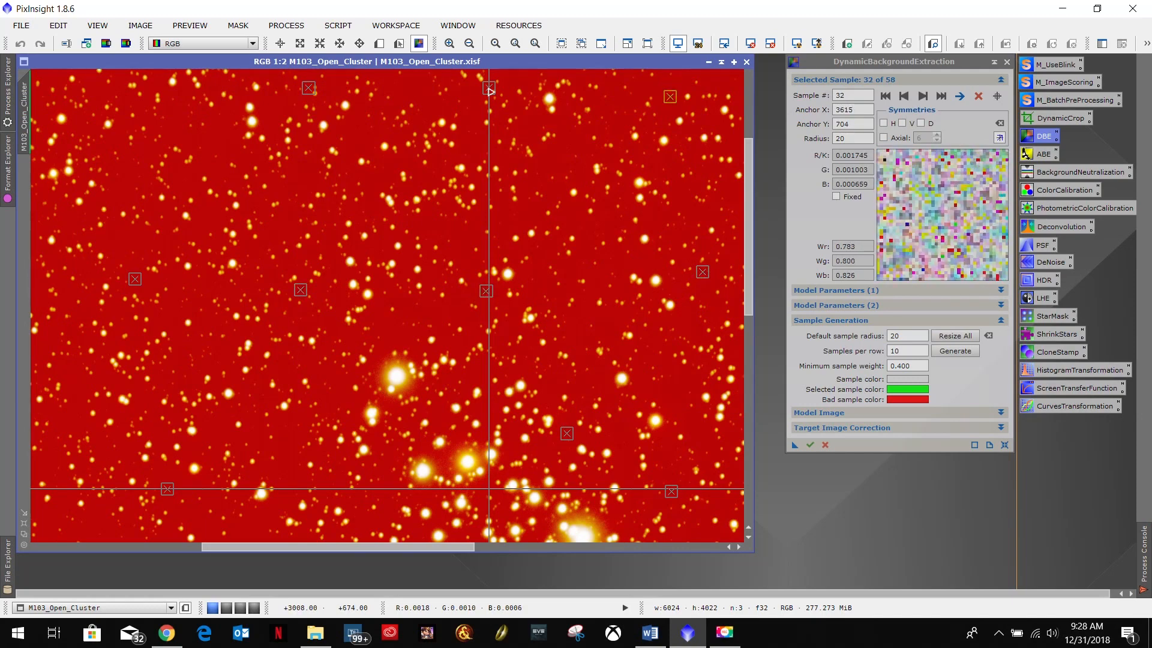
pyautogui.moveTo(489, 88); pyautogui.dragTo(476, 93)
pyautogui.moveTo(308, 88); pyautogui.dragTo(298, 67)
# Step: Shift the samples in the image's upper-left area, from the middle row up, onto background clear of stars
pyautogui.moveTo(312, 547); pyautogui.dragTo(141, 547)
pyautogui.moveTo(393, 488); pyautogui.dragTo(407, 464)
pyautogui.moveTo(213, 489); pyautogui.dragTo(224, 443)
pyautogui.moveTo(37, 489); pyautogui.dragTo(136, 479)
pyautogui.moveTo(37, 288); pyautogui.dragTo(81, 303)
pyautogui.moveTo(212, 288); pyautogui.dragTo(216, 295)
pyautogui.click(393, 290)
pyautogui.moveTo(37, 88); pyautogui.dragTo(178, 100)
# Step: Select the low-weight sample at the centre of the top edge and move it to clear background at about X 3776, Y 462
pyautogui.moveTo(748, 204); pyautogui.dragTo(748, 129)
pyautogui.moveTo(153, 547); pyautogui.dragTo(477, 545)
pyautogui.click(470, 75)
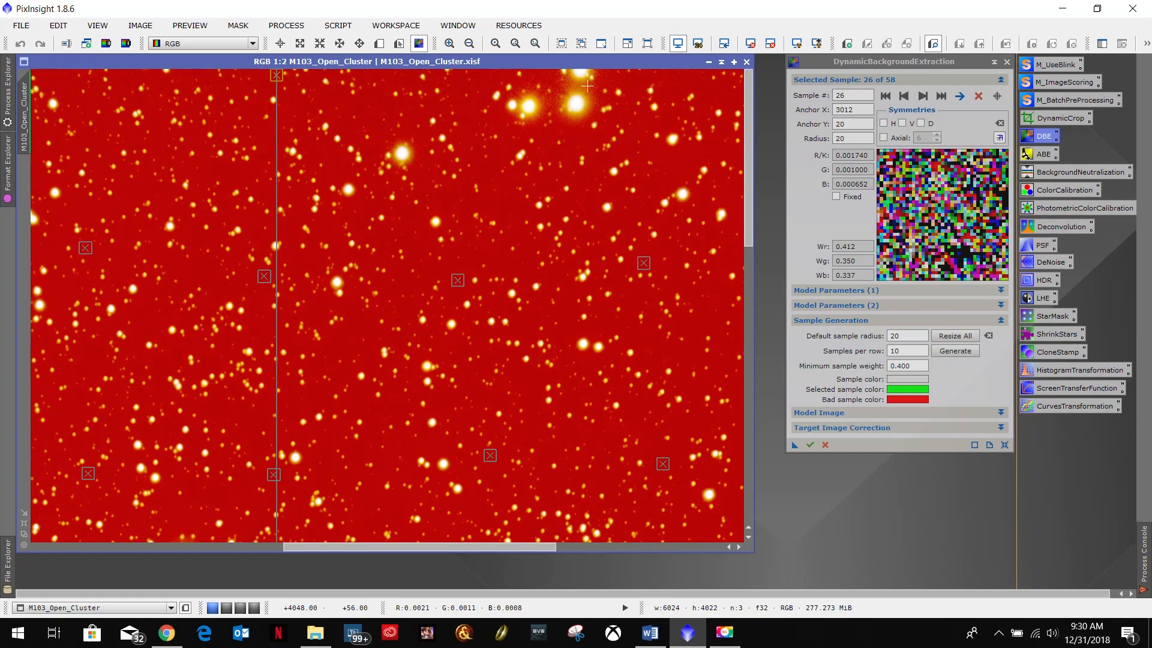
pyautogui.scroll(-1, 563, 190)
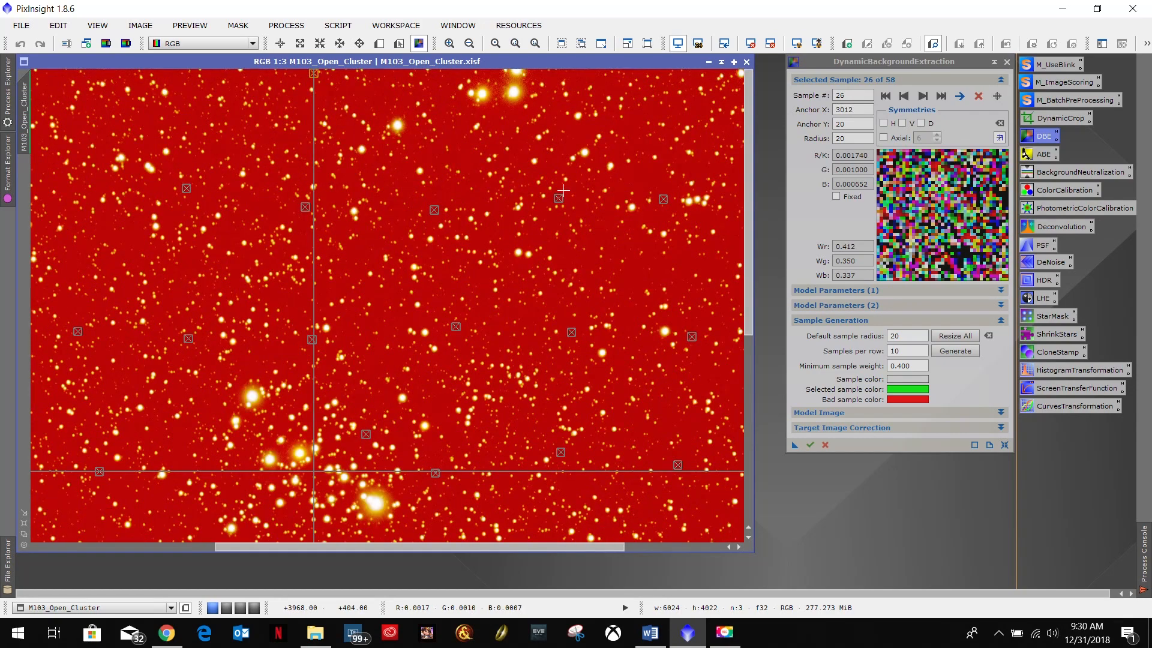
pyautogui.scroll(2, 563, 191)
pyautogui.moveTo(748, 231); pyautogui.dragTo(750, 83)
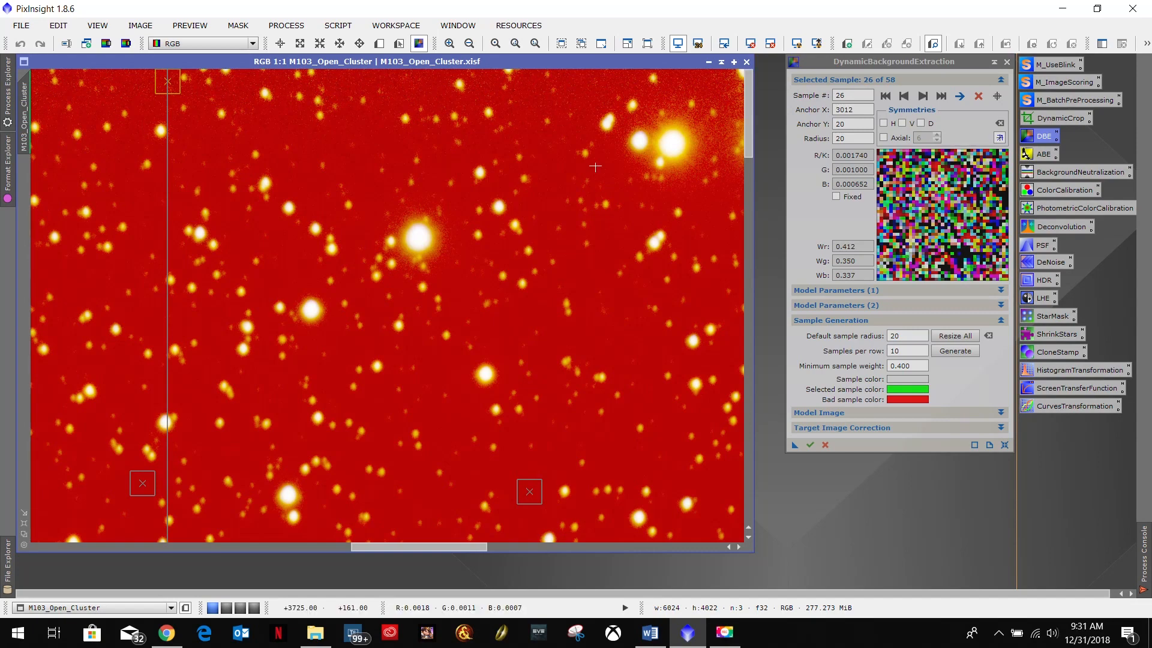
pyautogui.moveTo(170, 85); pyautogui.dragTo(625, 345)
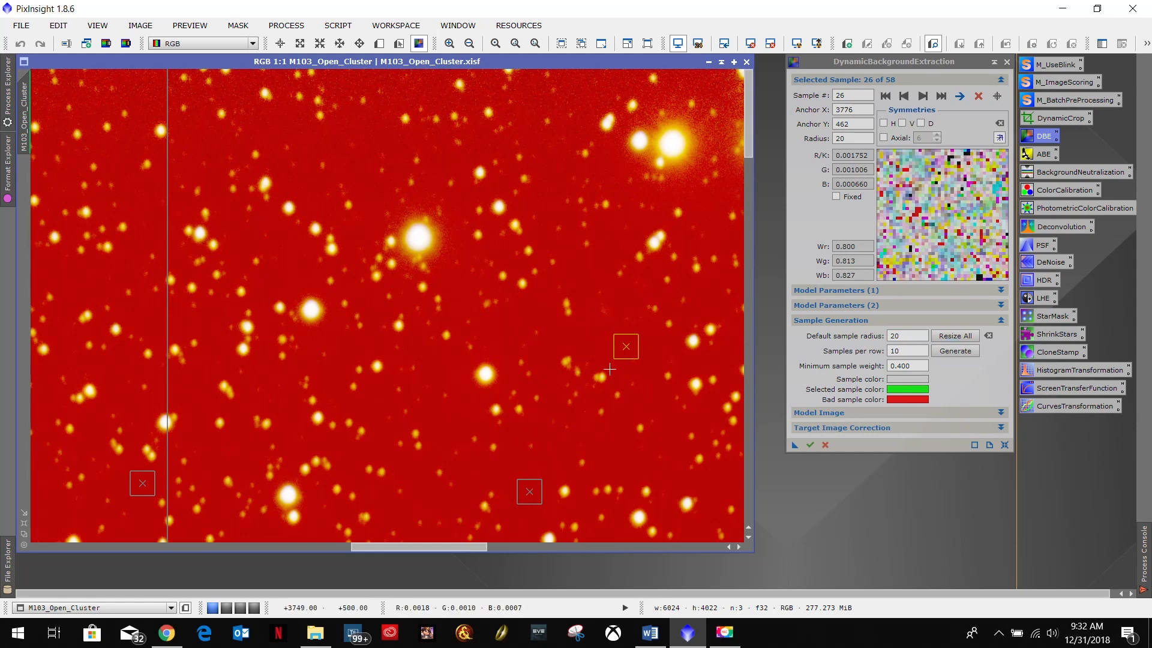
# Step: Move the sample at the middle of the right edge inward to about X 5451, Y 1768, and check the remaining lower-right samples
pyautogui.moveTo(430, 546); pyautogui.dragTo(707, 539)
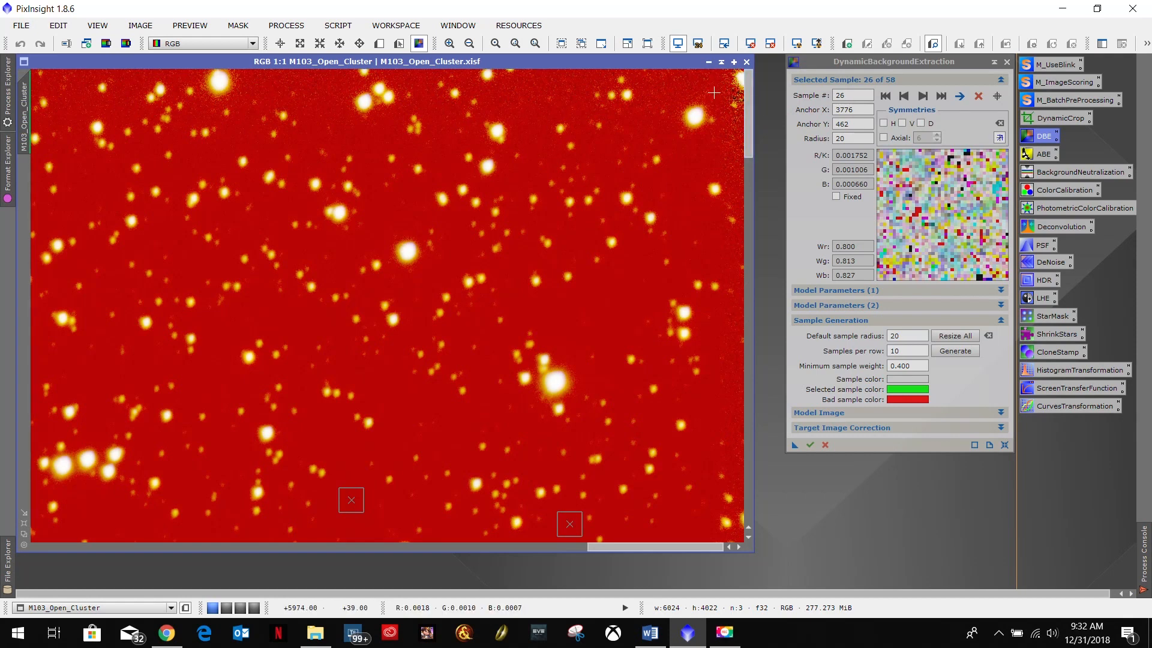
pyautogui.moveTo(750, 95); pyautogui.dragTo(762, 274)
pyautogui.click(734, 322)
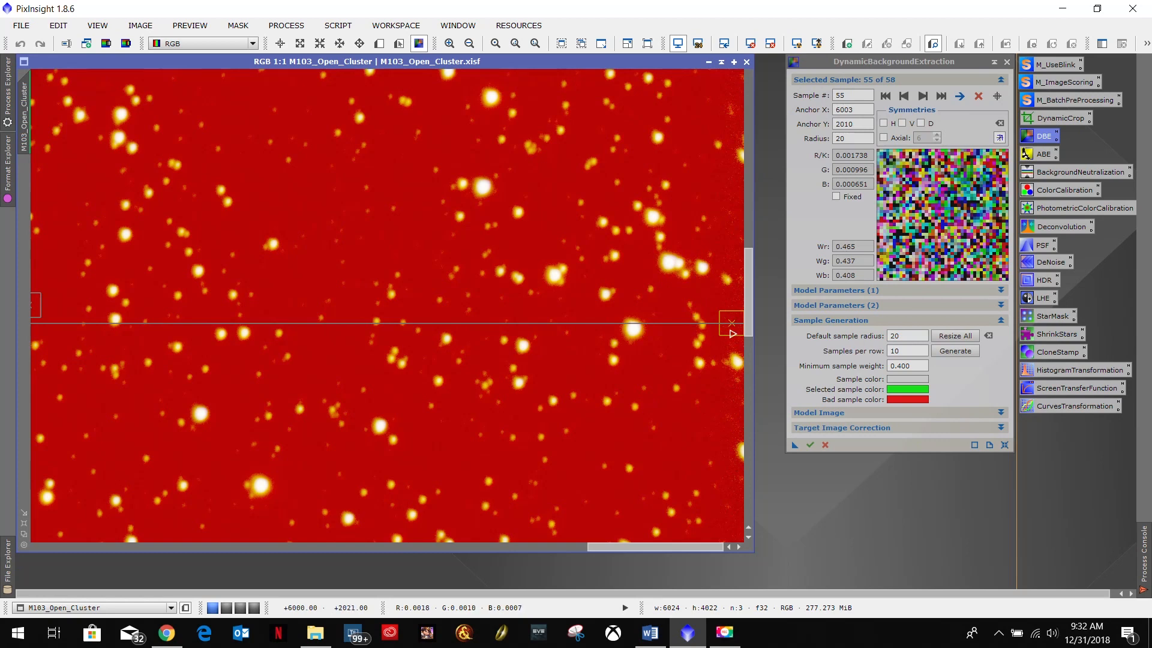
pyautogui.moveTo(736, 327); pyautogui.dragTo(406, 181)
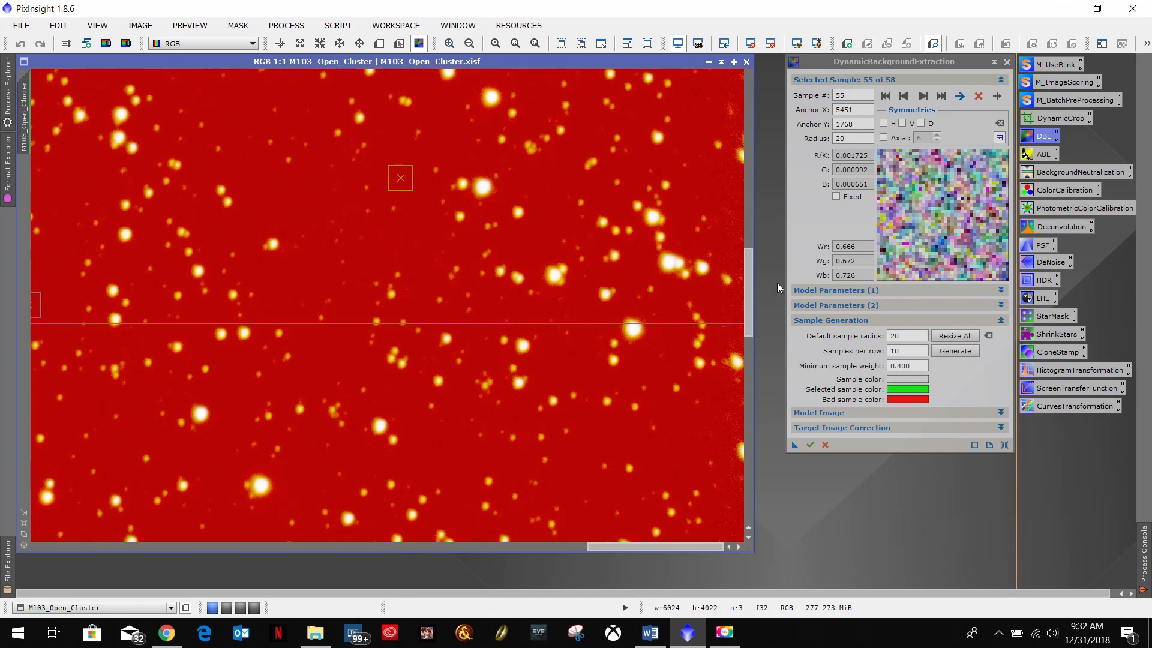
pyautogui.moveTo(749, 270); pyautogui.dragTo(754, 511)
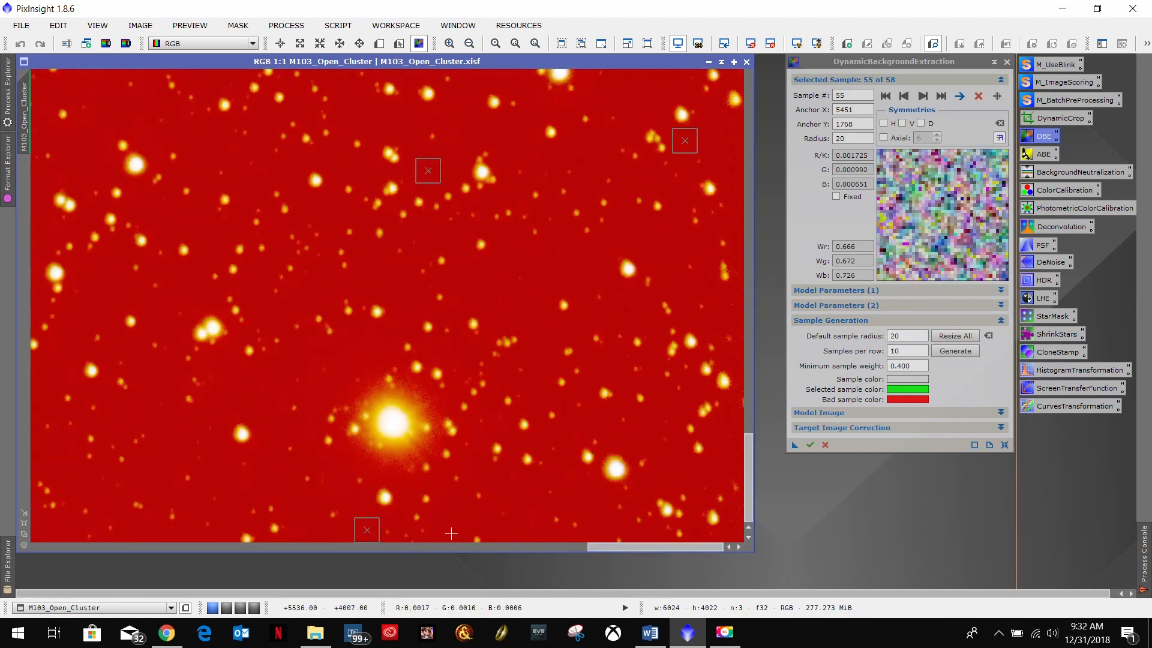
pyautogui.moveTo(685, 545); pyautogui.dragTo(584, 561)
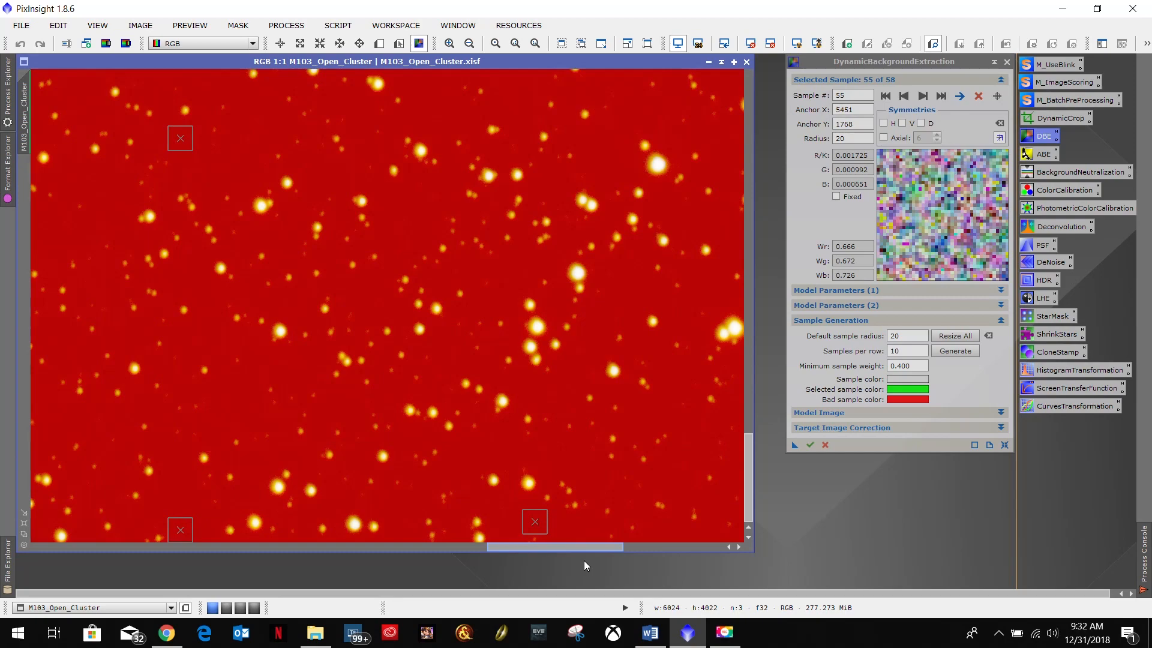
pyautogui.moveTo(584, 560); pyautogui.dragTo(816, 519)
pyautogui.moveTo(753, 492); pyautogui.dragTo(749, 341)
pyautogui.scroll(-4, 346, 249)
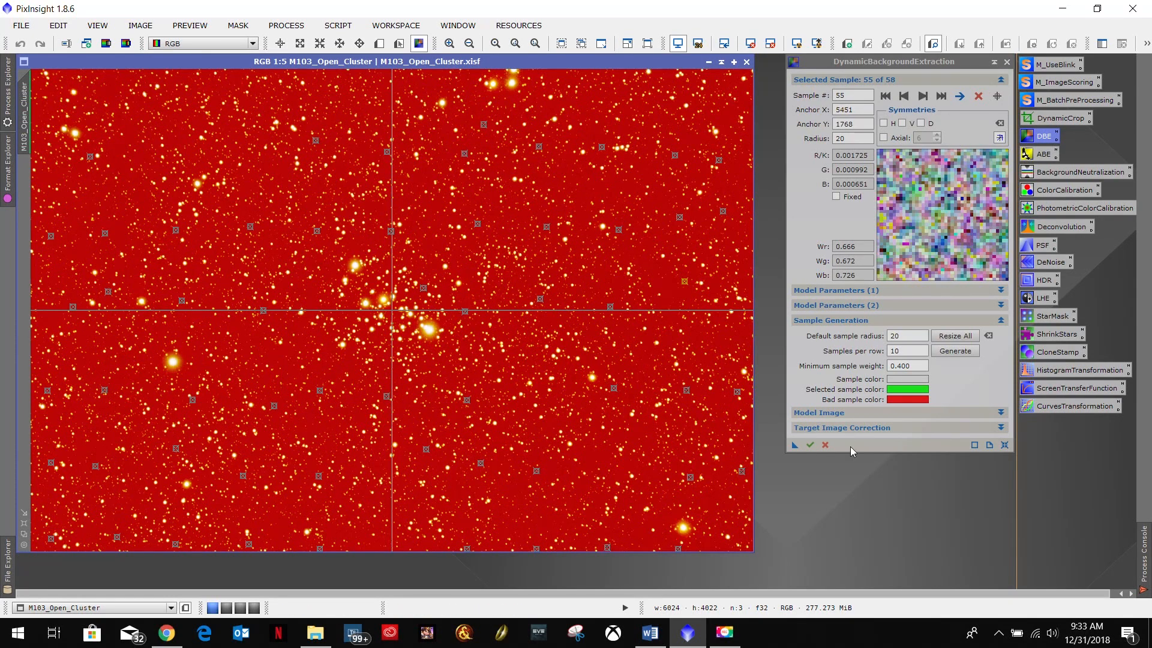
# Step: Set the target image correction to Subtraction and apply the background extraction to the M103 image
pyautogui.click(881, 428)
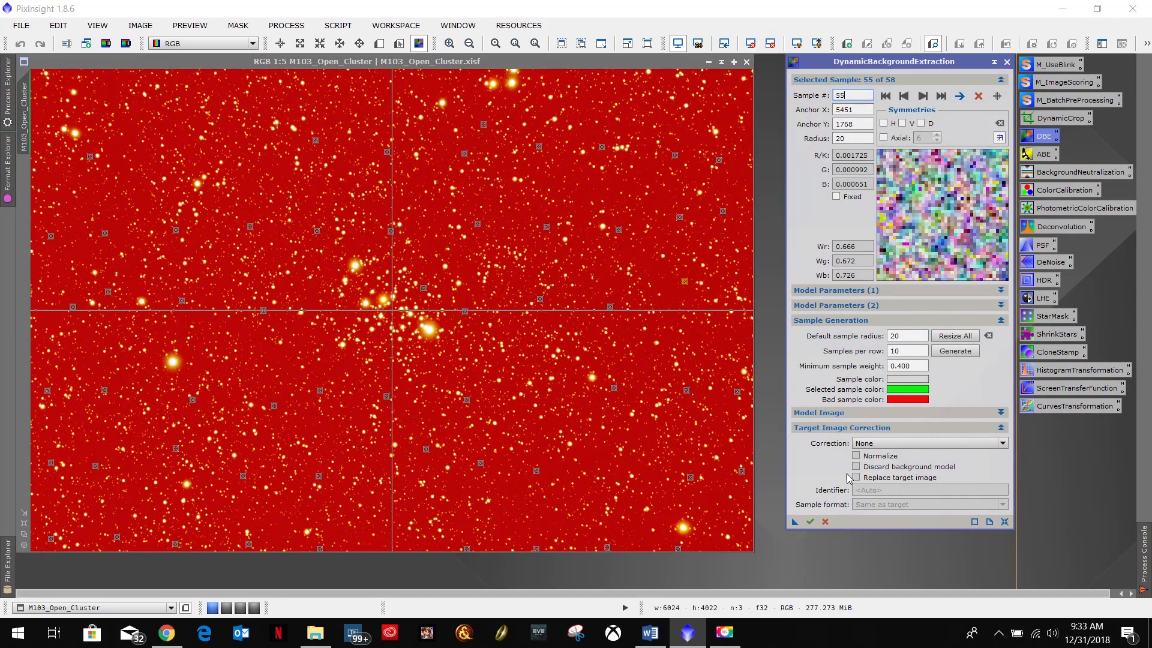
pyautogui.click(894, 446)
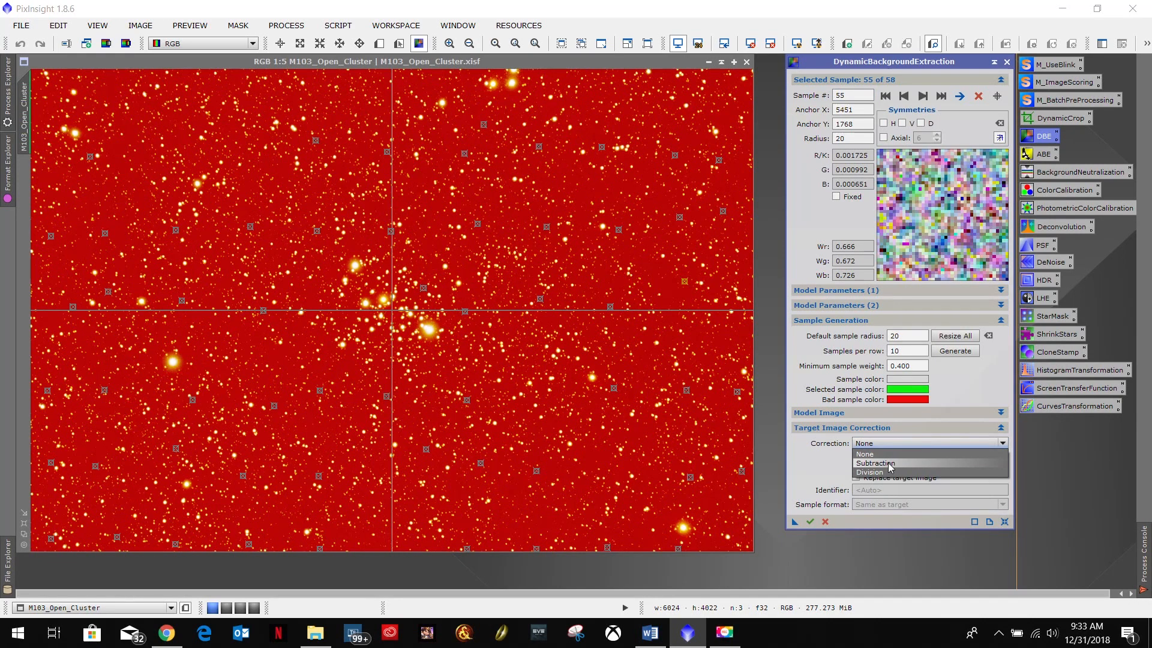
pyautogui.click(890, 467)
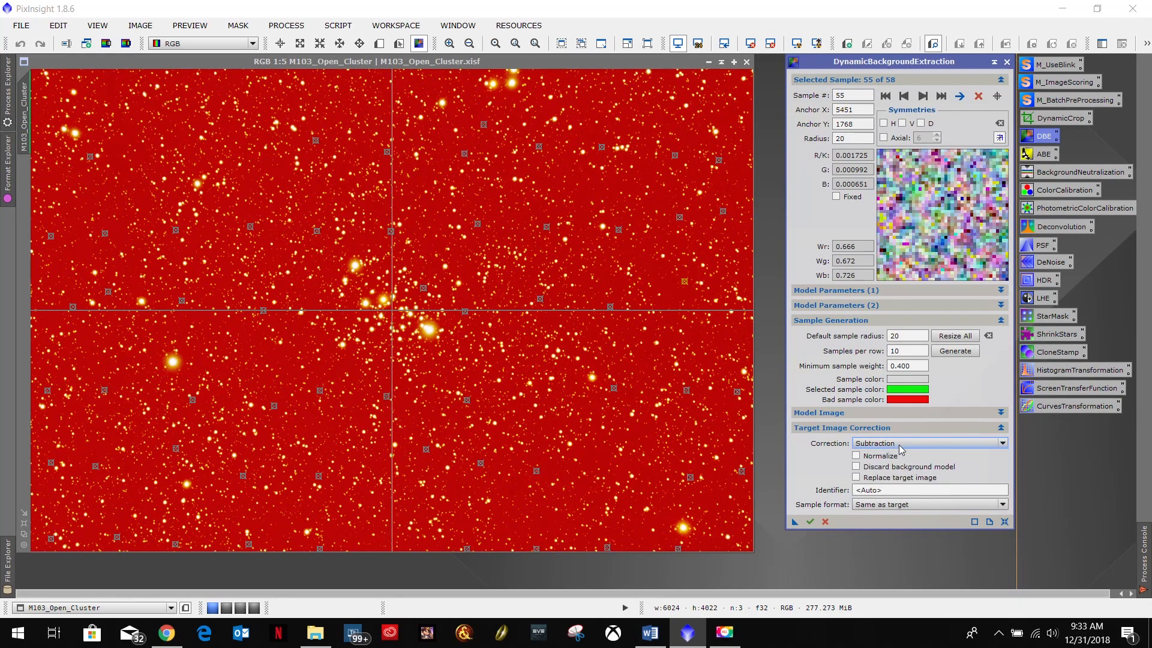
pyautogui.click(900, 446)
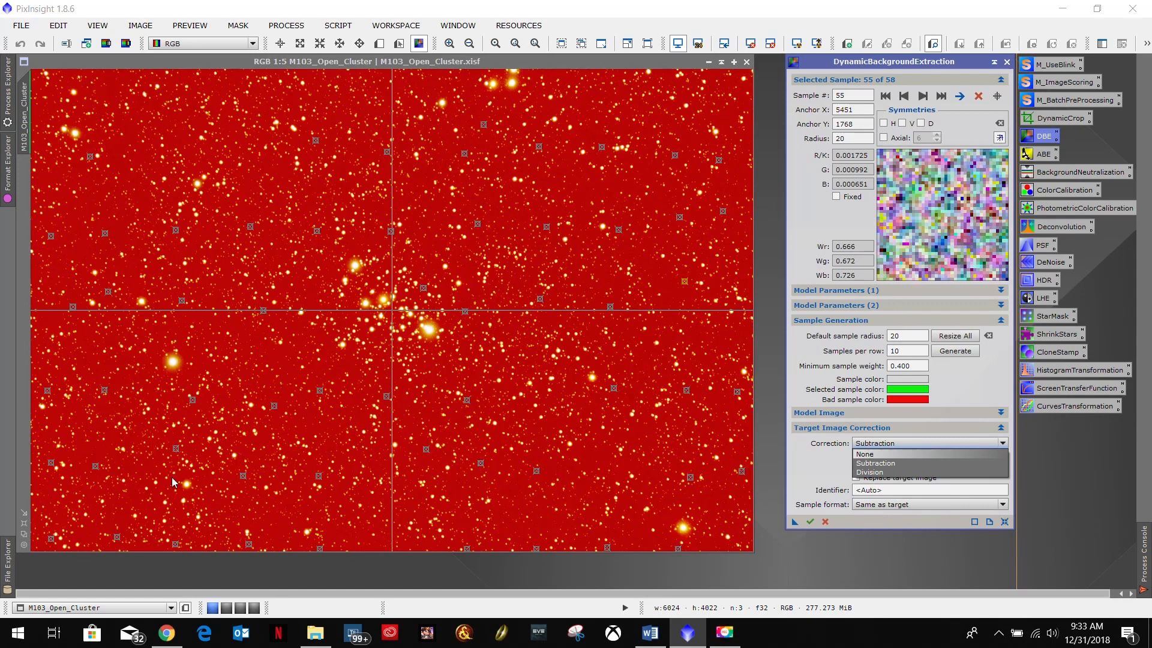
pyautogui.click(877, 466)
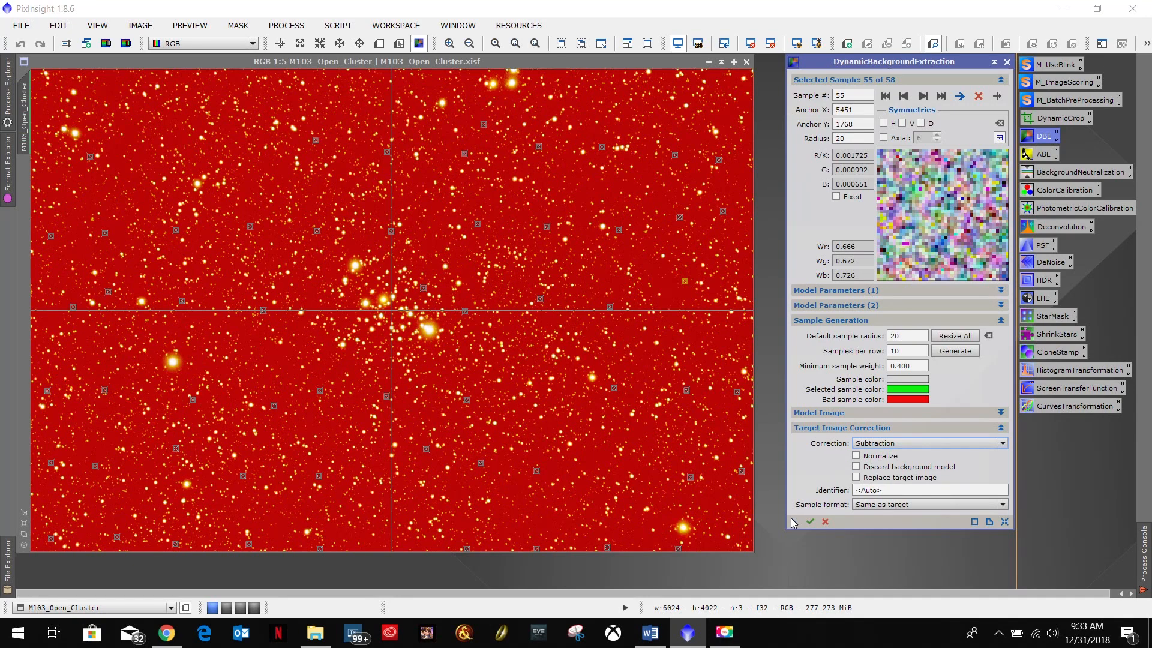
pyautogui.moveTo(796, 521); pyautogui.dragTo(503, 429)
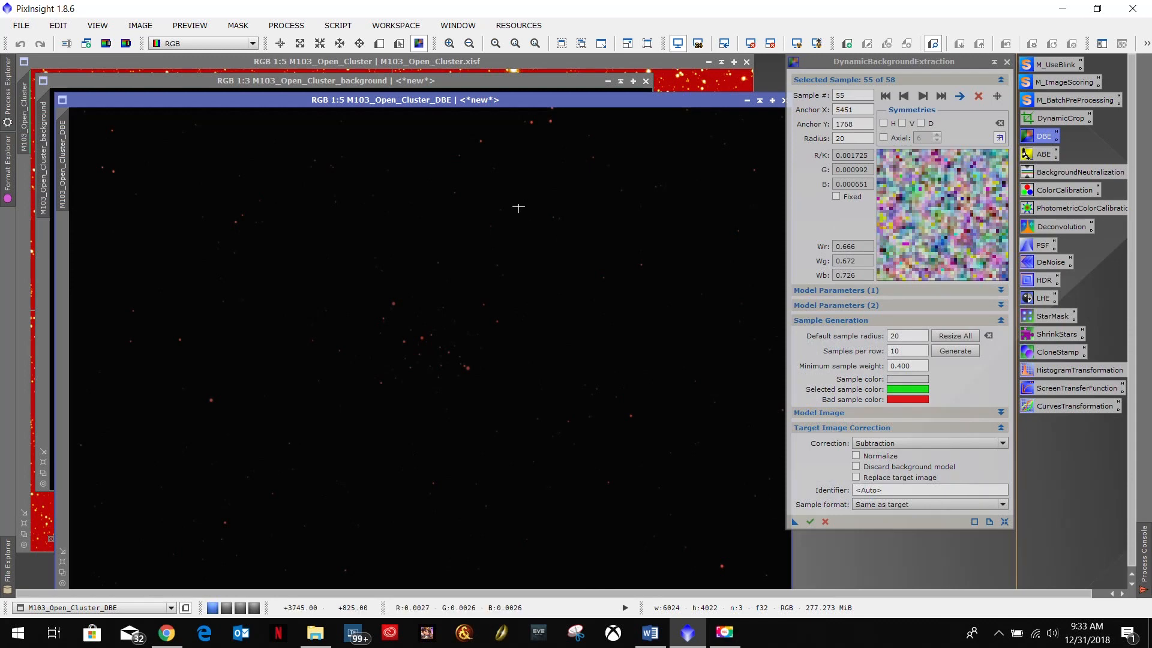
# Step: Bring the extracted background model forward, collapse the DynamicBackgroundExtraction window, and auto-stretch the model's display
pyautogui.click(459, 81)
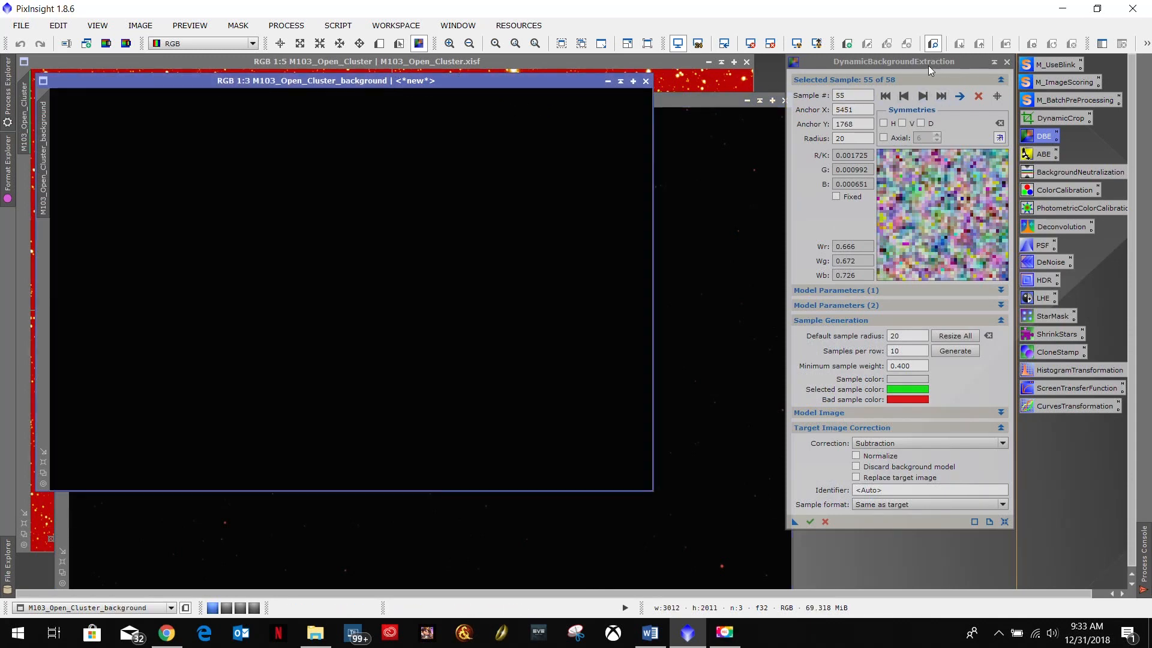
pyautogui.click(999, 63)
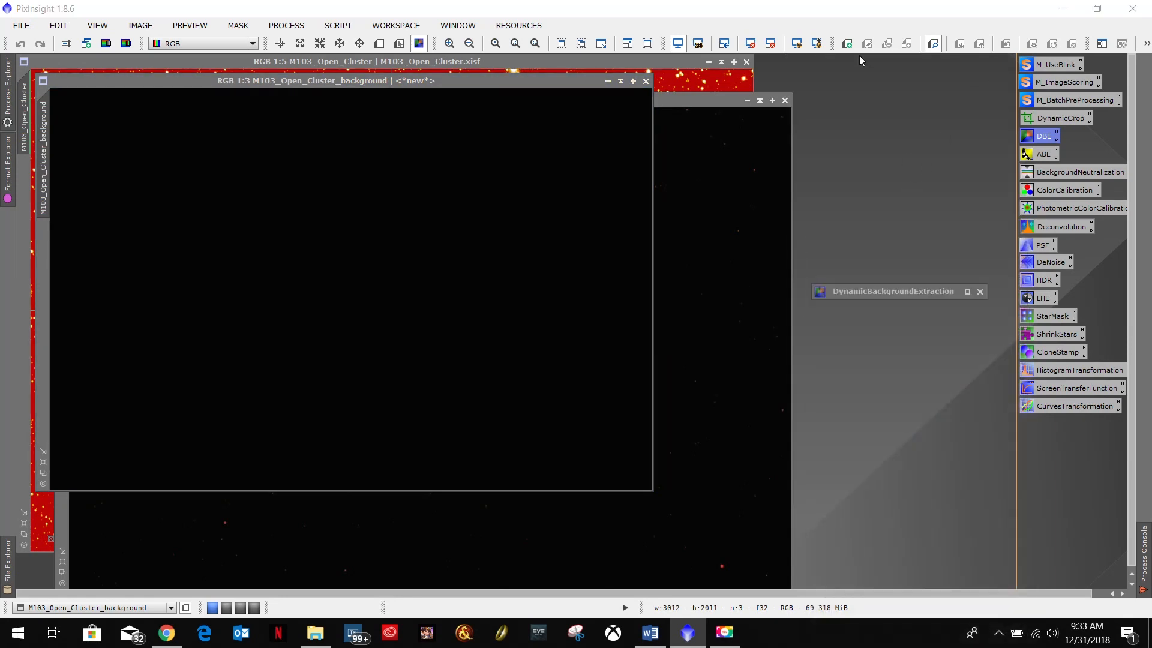
pyautogui.click(795, 47)
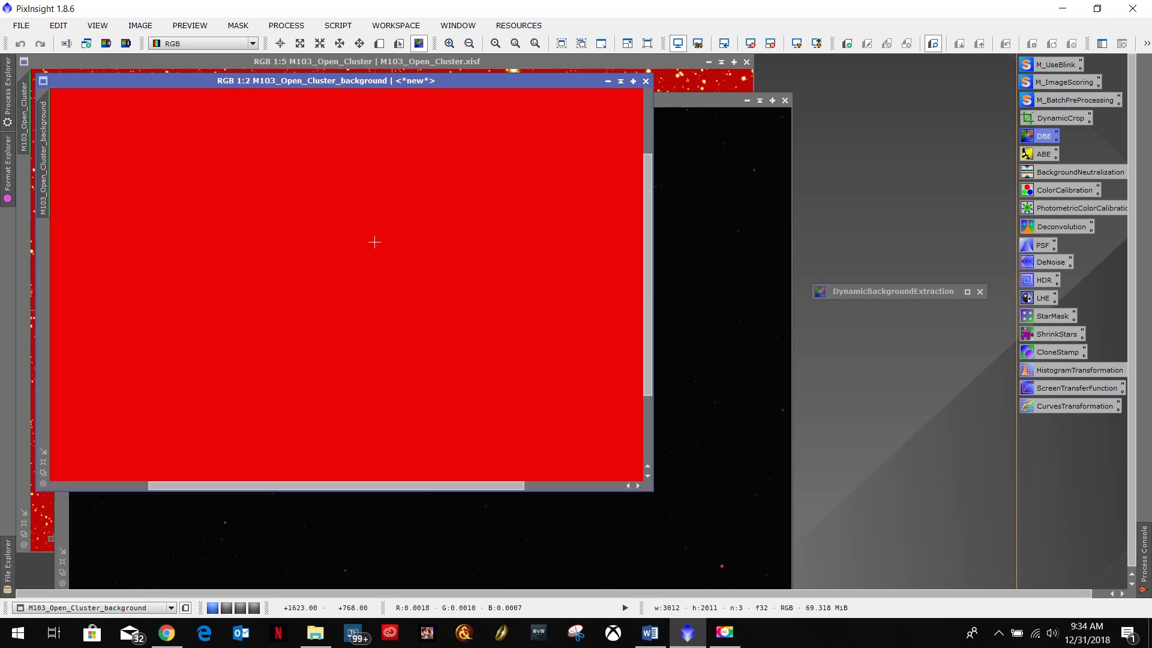
# Step: Check the stretched background model across its full frame and close the M103_Open_Cluster_background image
pyautogui.scroll(-1, 374, 241)
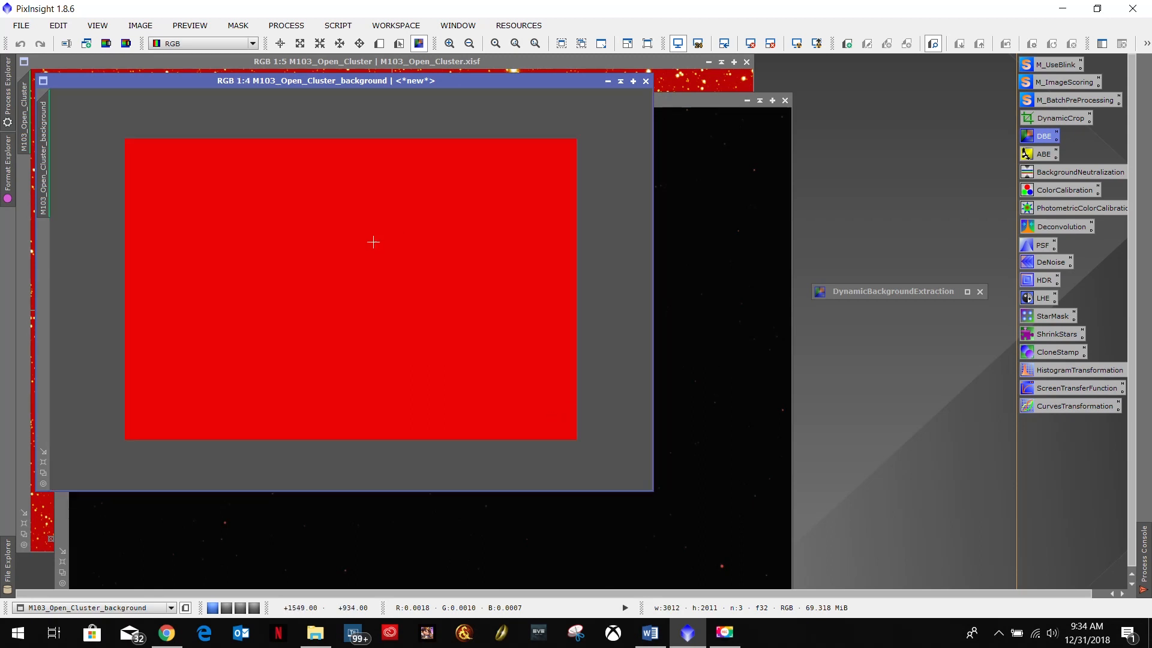
pyautogui.scroll(1, 373, 242)
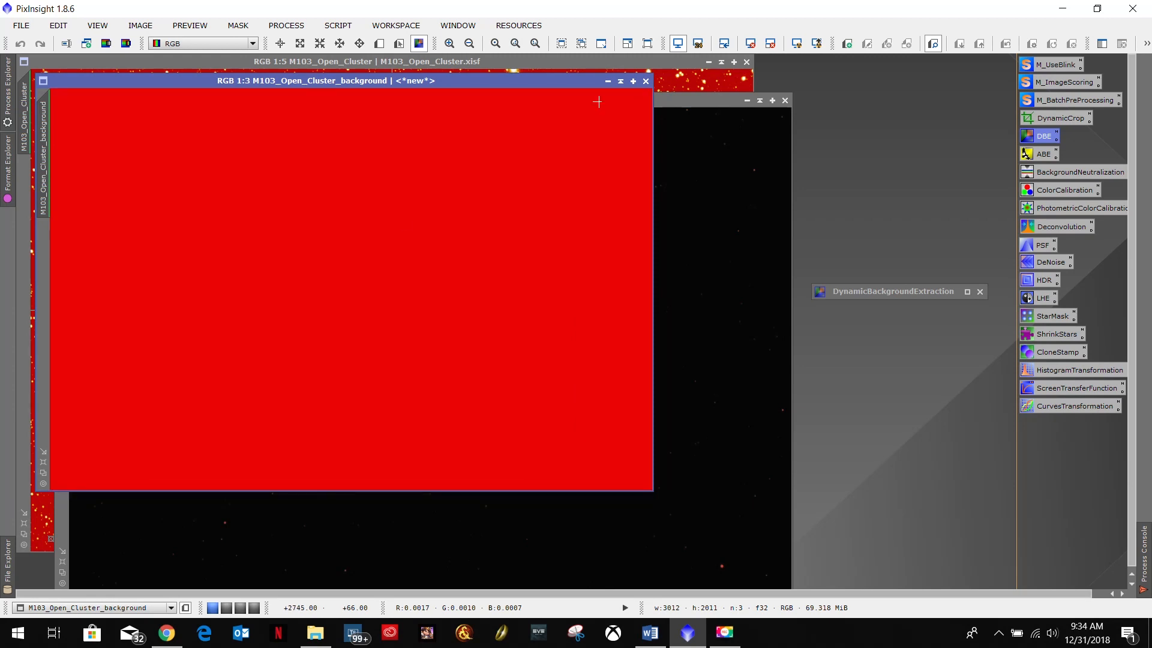
pyautogui.click(645, 81)
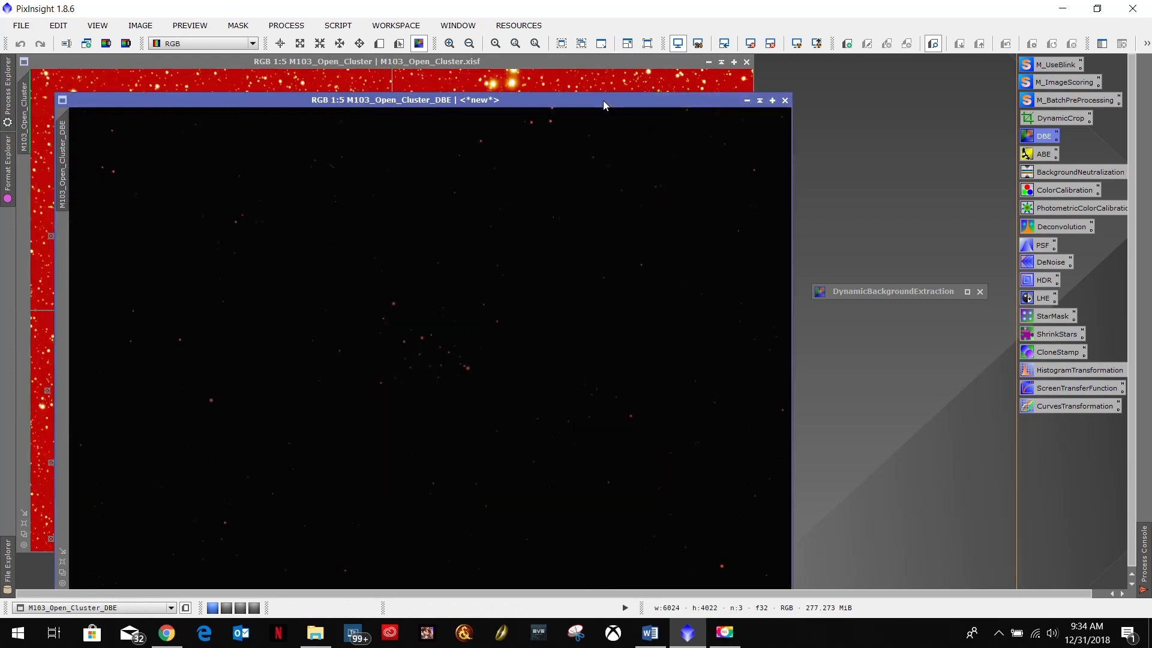
# Step: Reposition the M103_Open_Cluster_DBE image, auto-stretch its display to inspect the corrected background, and reset the stretch
pyautogui.hotkey('ctrl', 'a')
pyautogui.moveTo(606, 96); pyautogui.dragTo(623, 77)
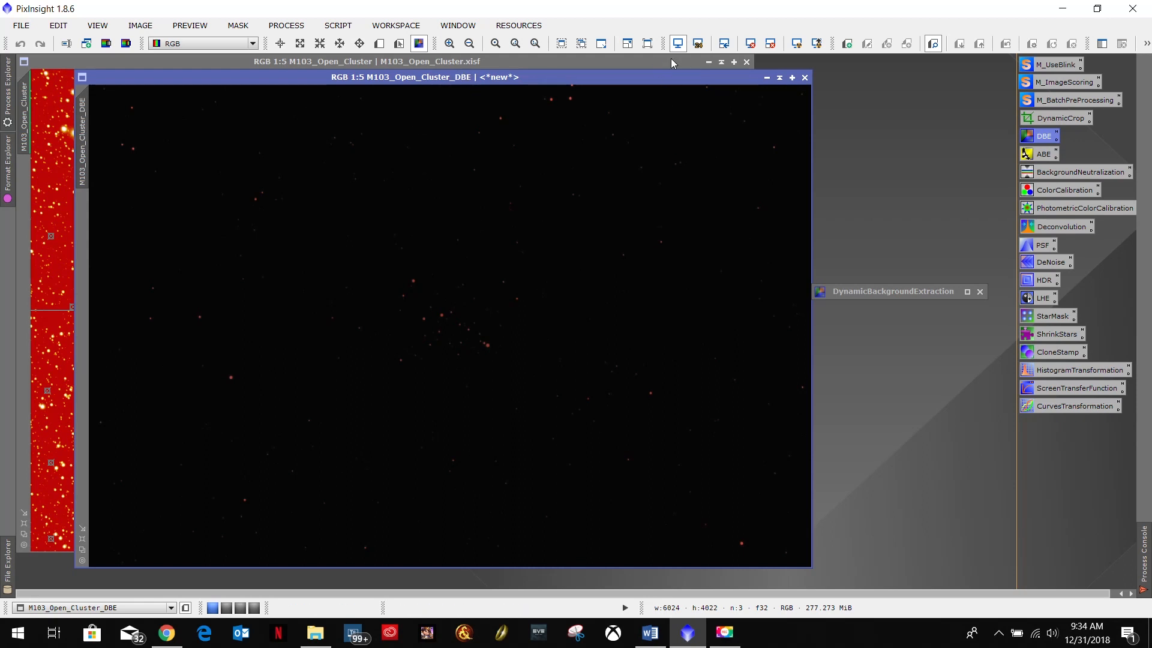
pyautogui.click(796, 46)
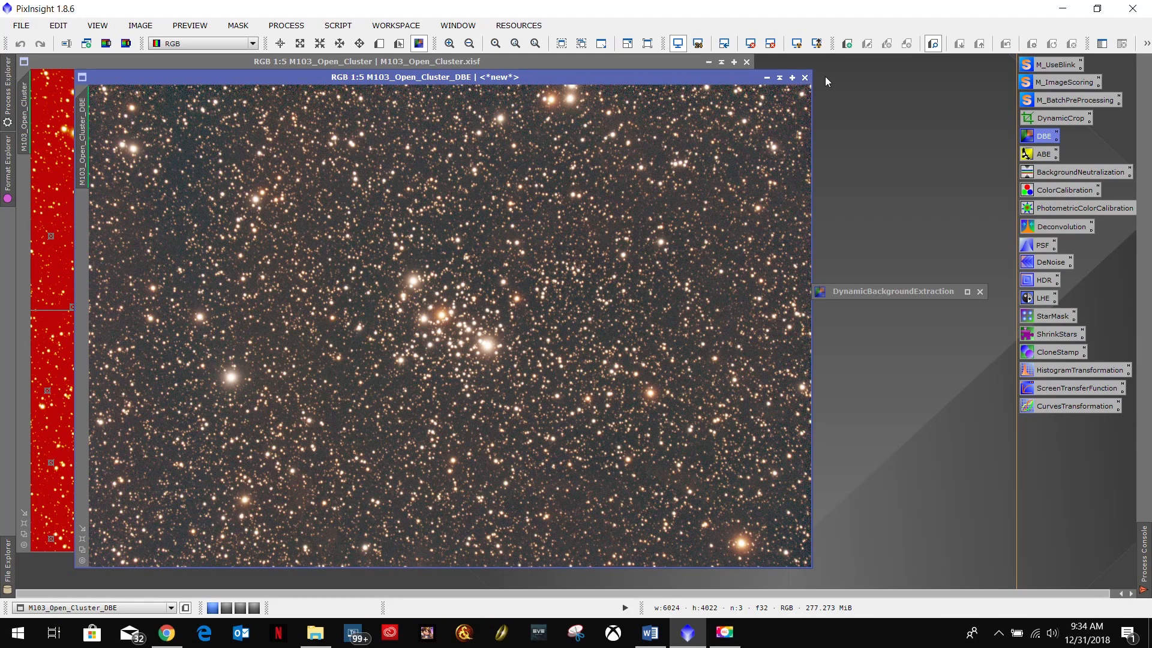
pyautogui.click(750, 44)
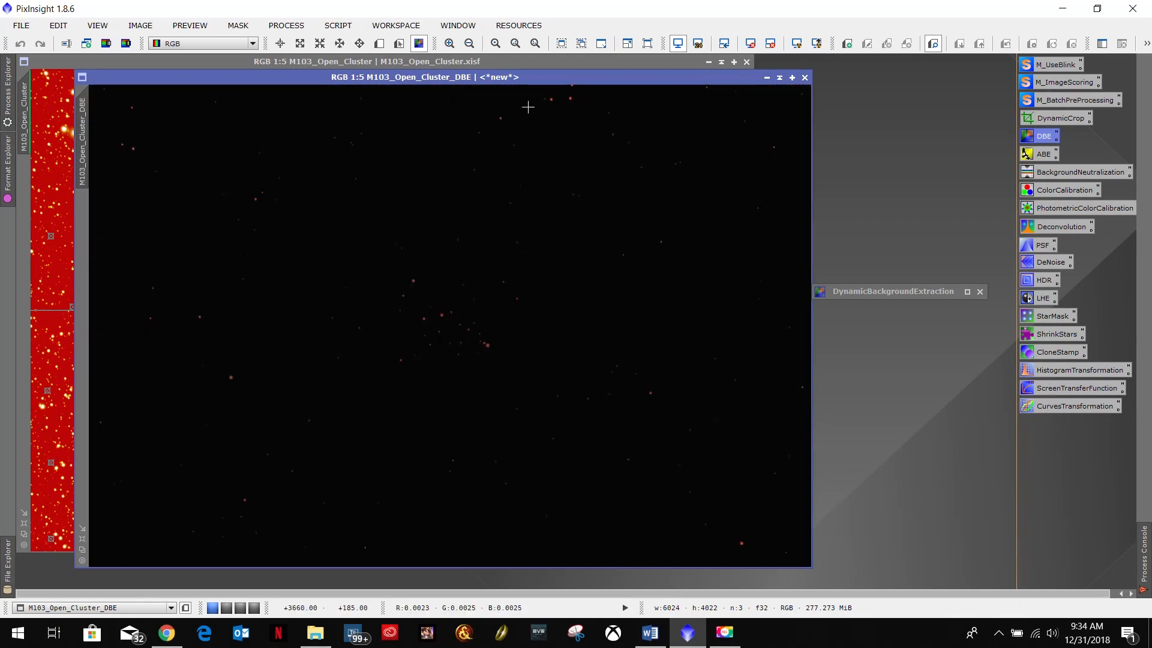
# Step: Save the corrected image as M103_Open_Cluster_DBE.xisf in the Working Images folder, using 32-bit IEEE 754 floating point format
pyautogui.rightClick(553, 78)
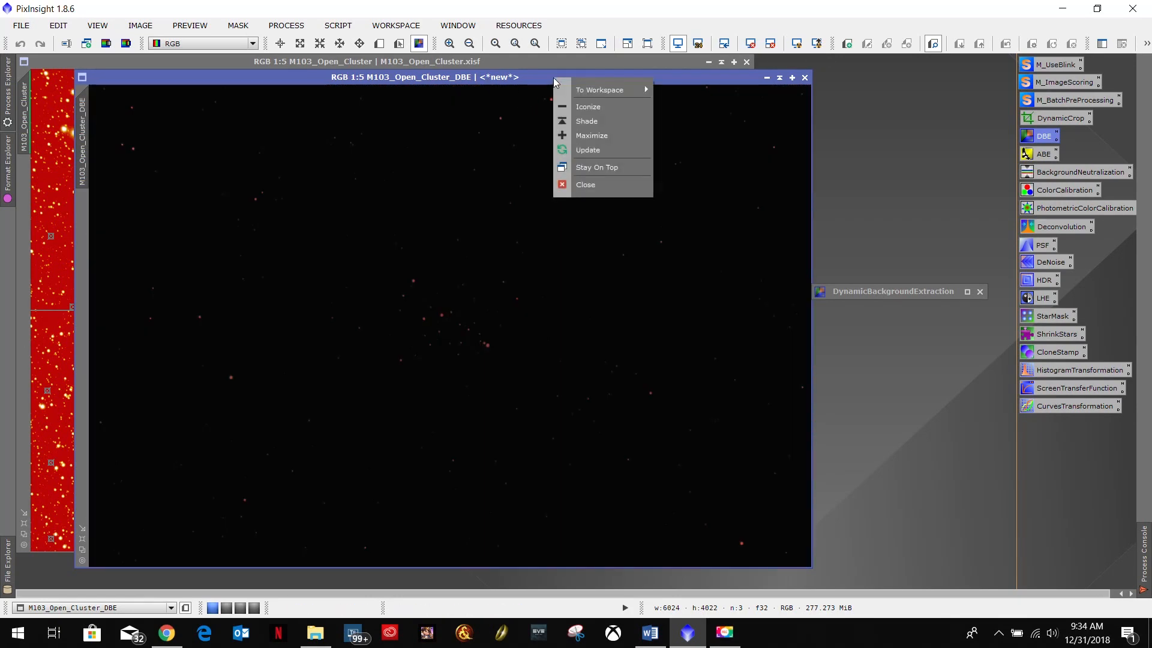
pyautogui.rightClick(84, 147)
pyautogui.rightClick(84, 147)
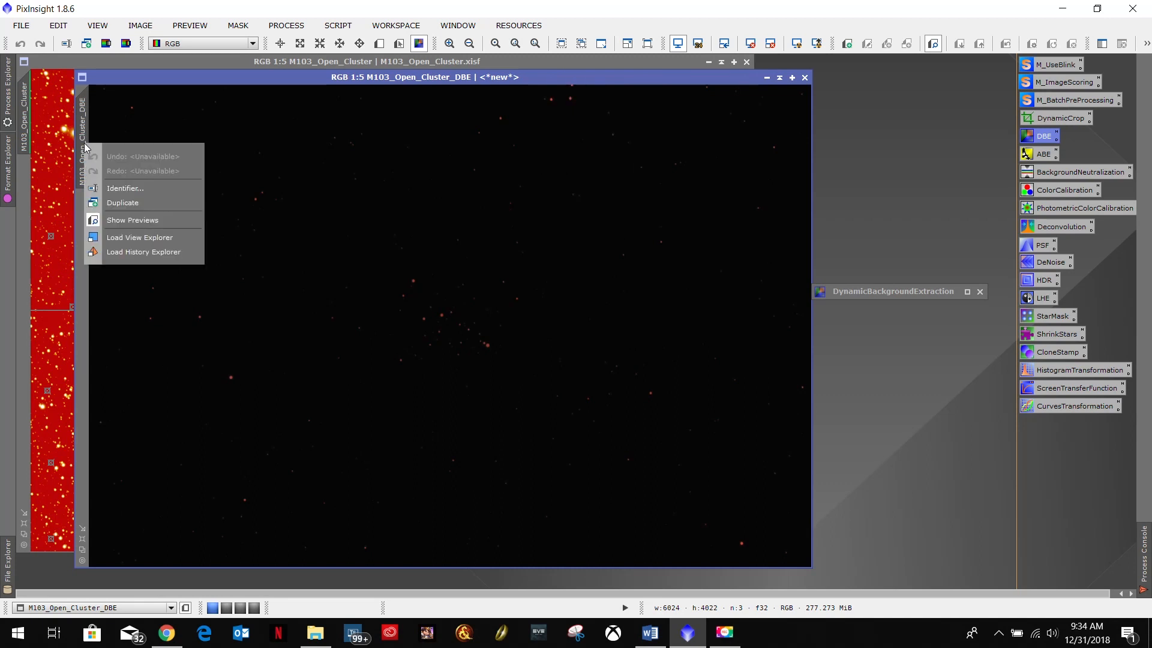
pyautogui.click(82, 143)
pyautogui.click(22, 25)
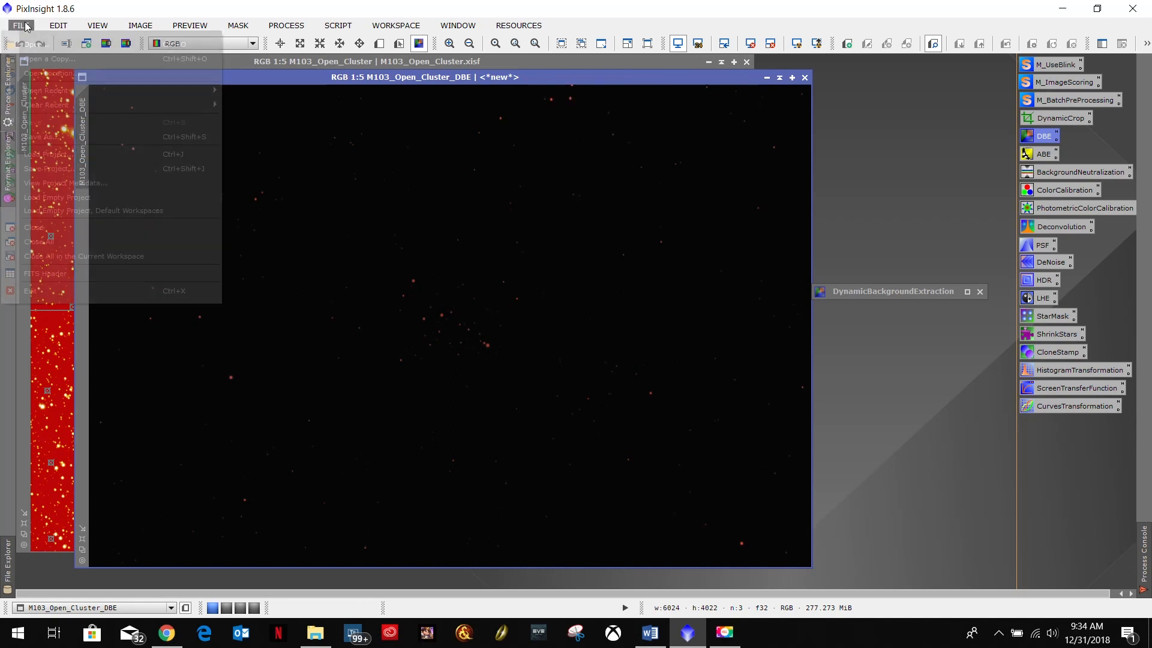
pyautogui.click(57, 136)
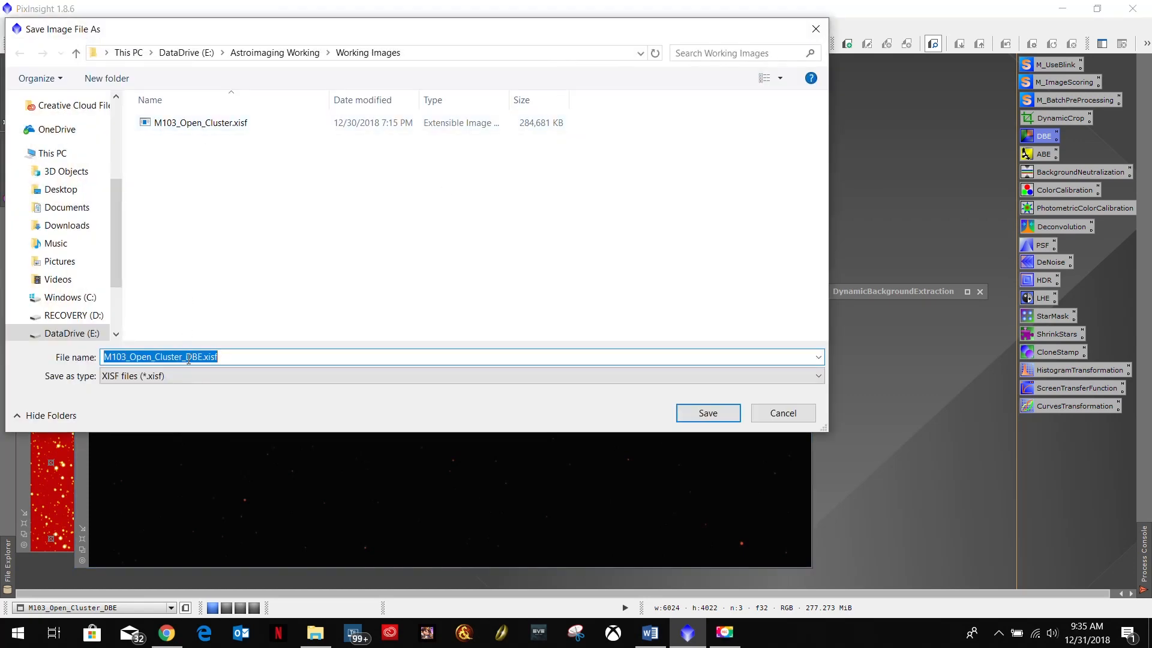
pyautogui.click(187, 356)
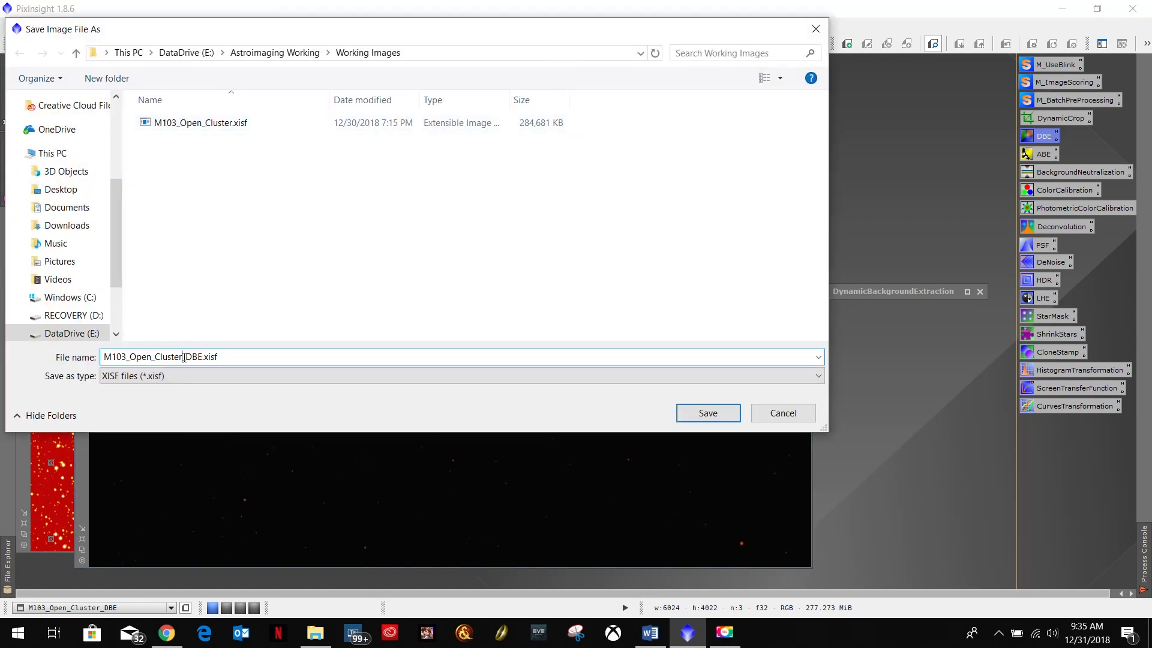
pyautogui.click(279, 355)
pyautogui.click(709, 414)
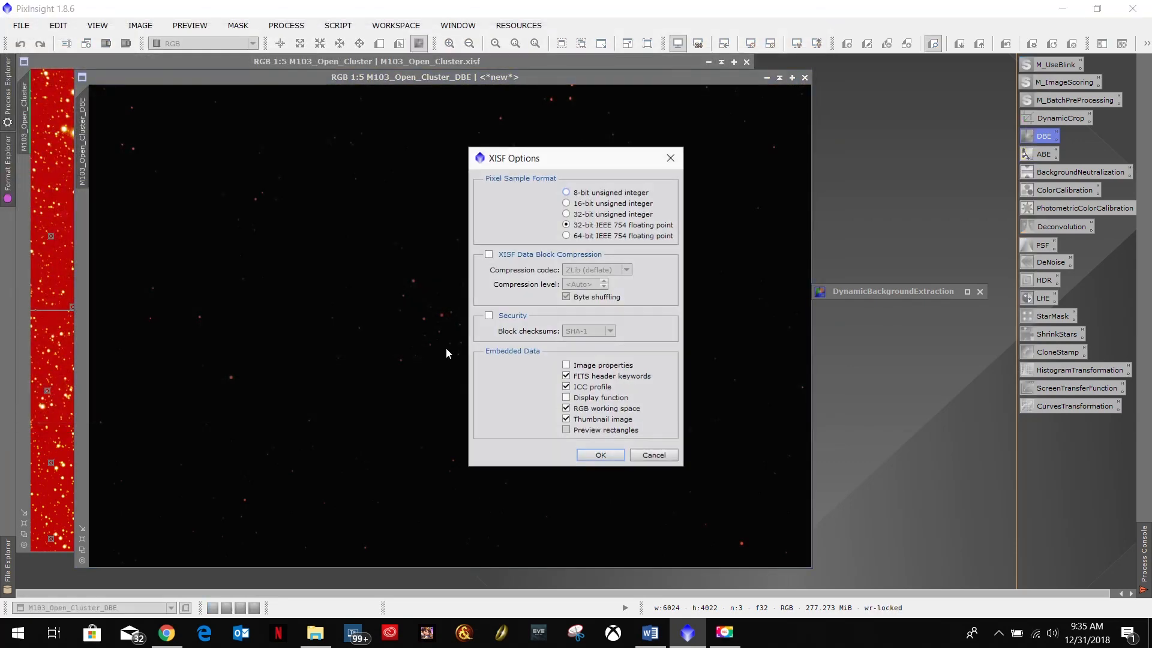
pyautogui.click(597, 455)
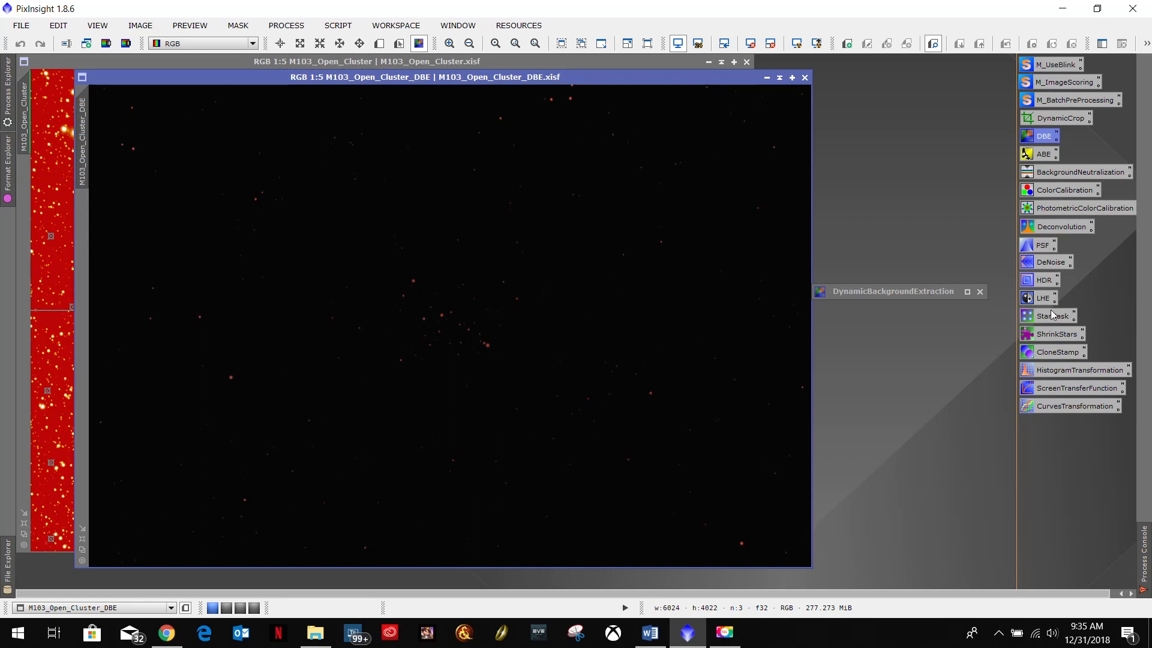
pyautogui.click(1047, 262)
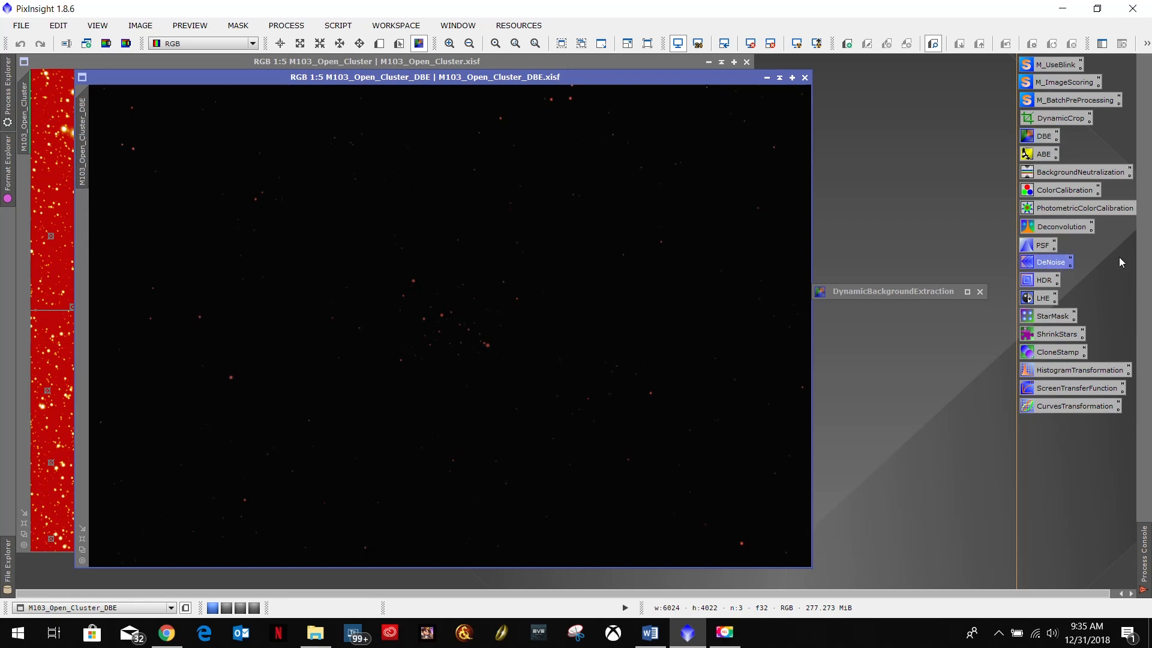
pyautogui.click(1057, 174)
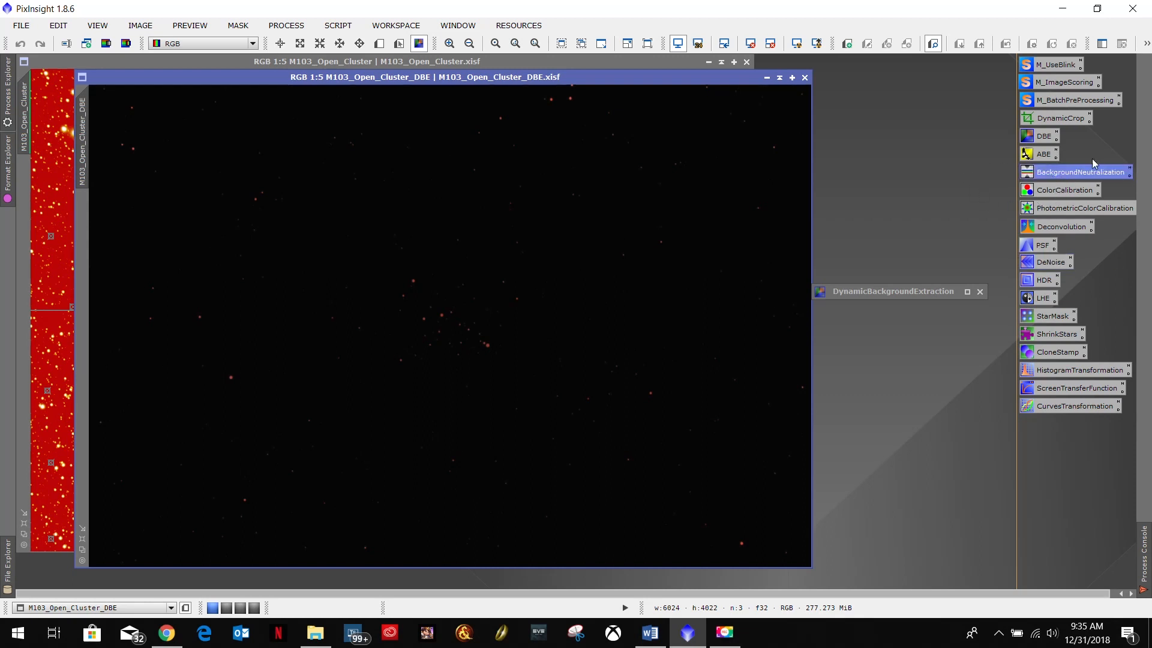
pyautogui.click(1051, 264)
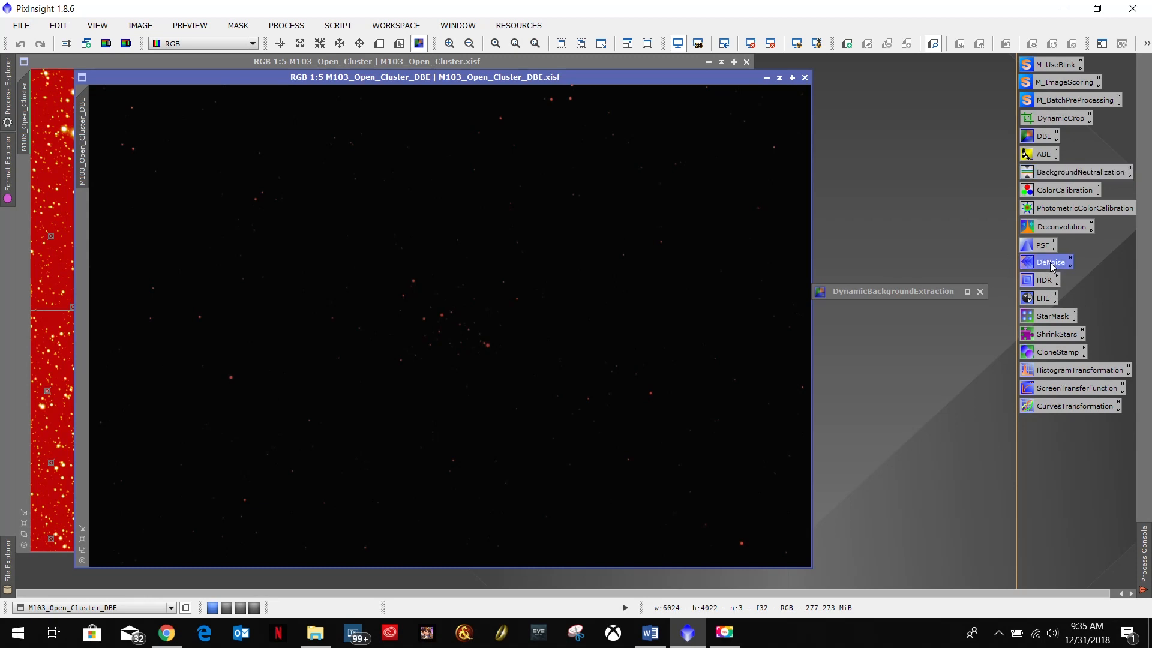
pyautogui.click(1060, 178)
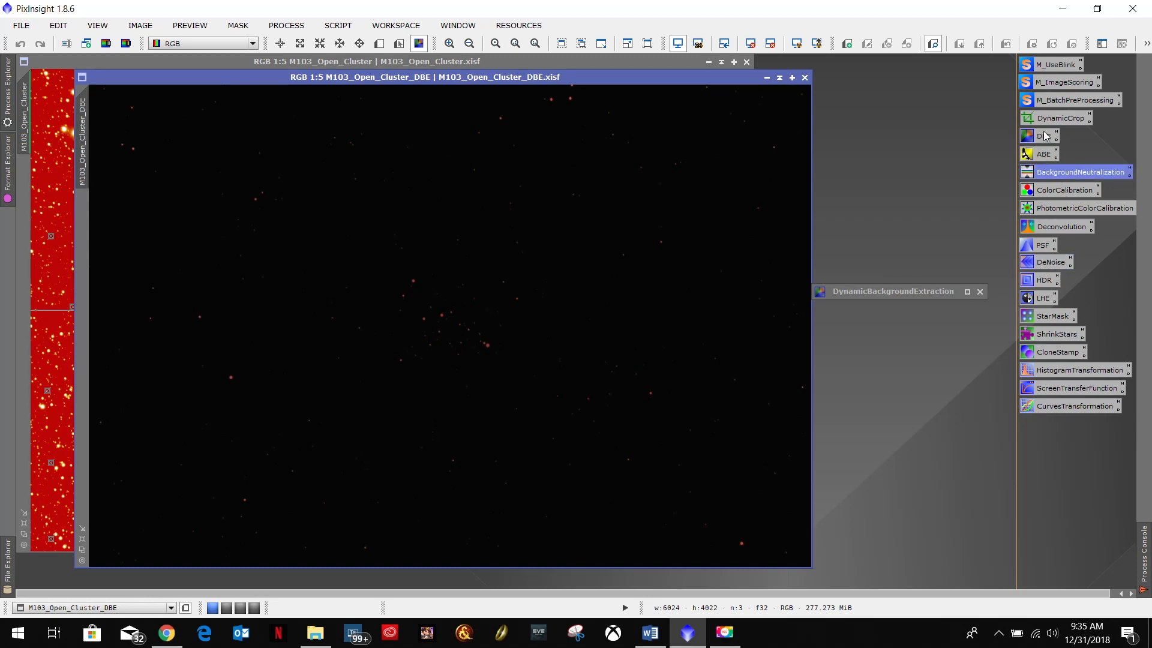
pyautogui.click(1046, 136)
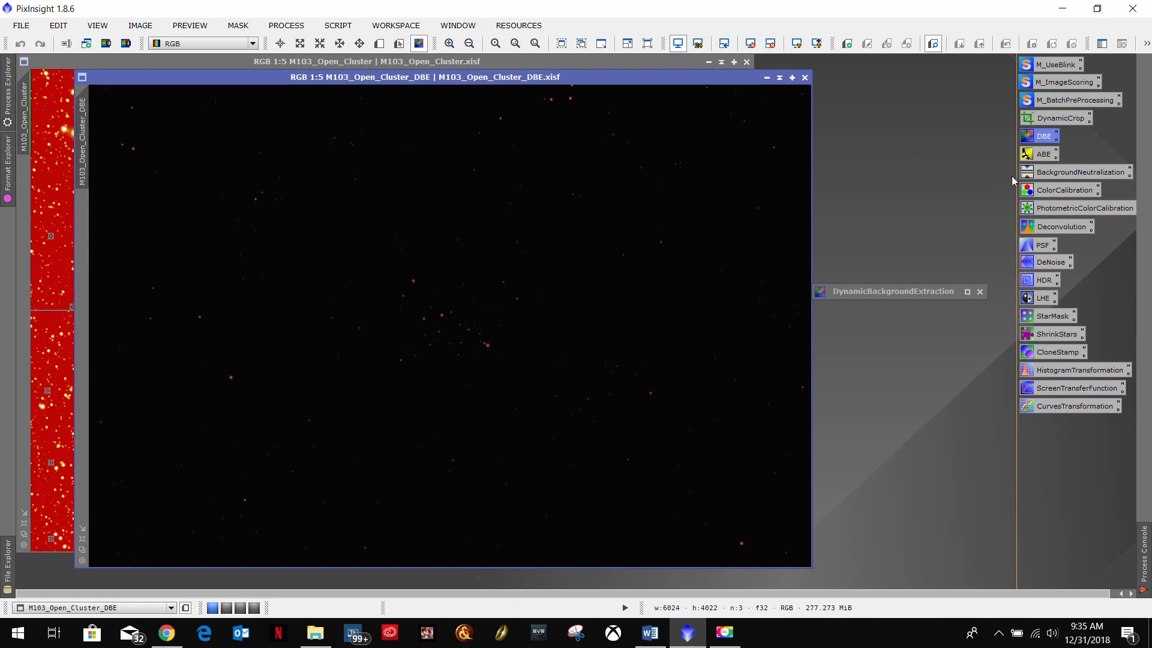
pyautogui.click(1074, 173)
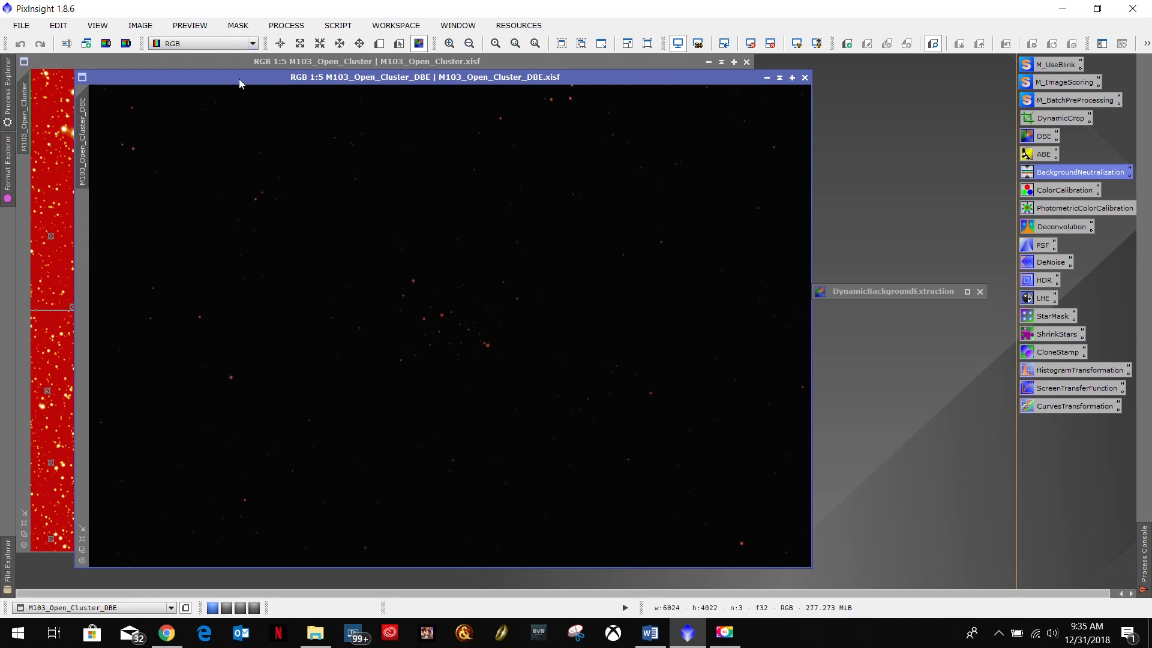
pyautogui.click(1043, 138)
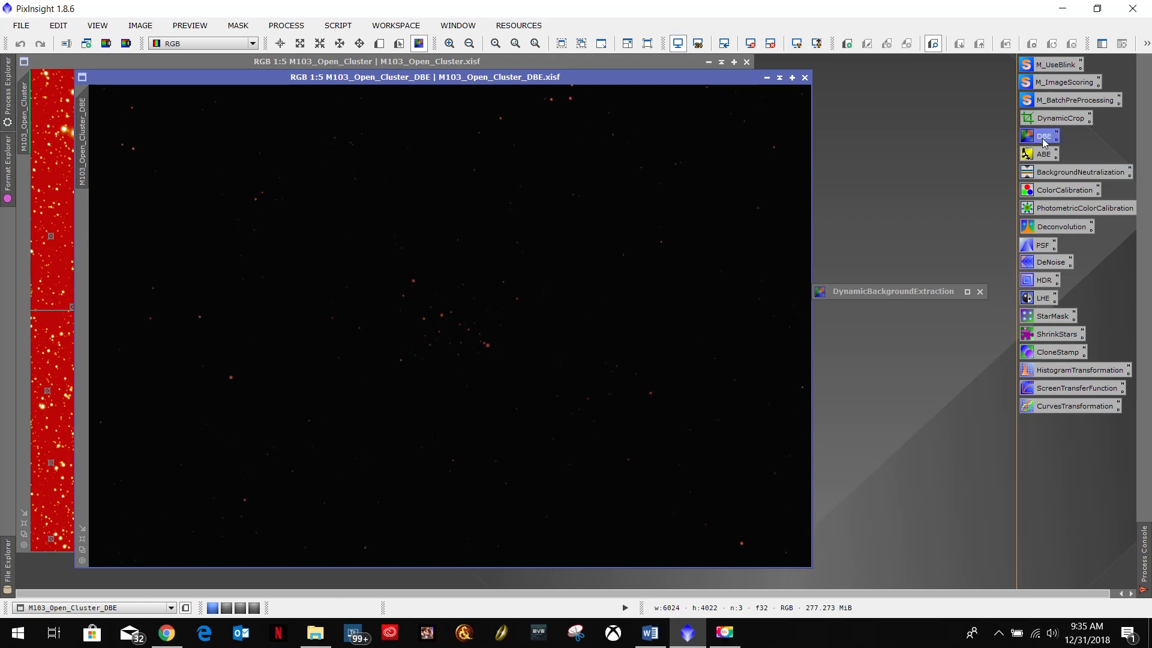
pyautogui.click(1050, 174)
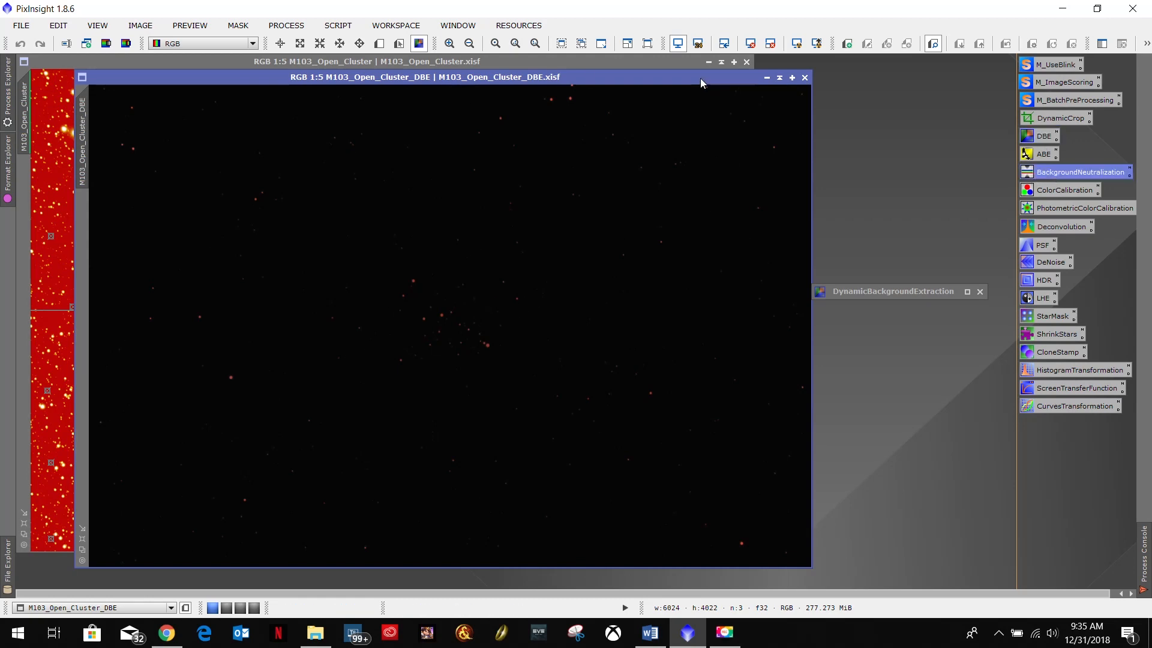
# Step: Shade the M103_Open_Cluster_DBE window to uncover the original M103 image
pyautogui.click(583, 58)
pyautogui.click(781, 147)
pyautogui.click(779, 78)
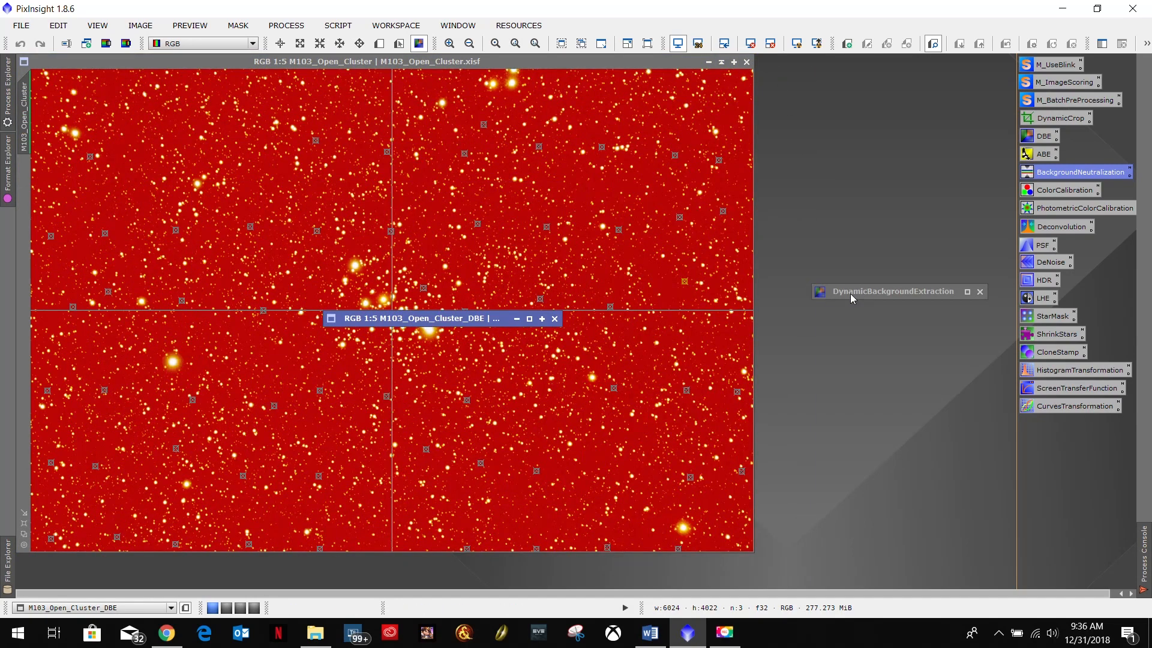
# Step: Close the DynamicBackgroundExtraction session and move the shaded DBE image window beside the original image
pyautogui.doubleClick(923, 292)
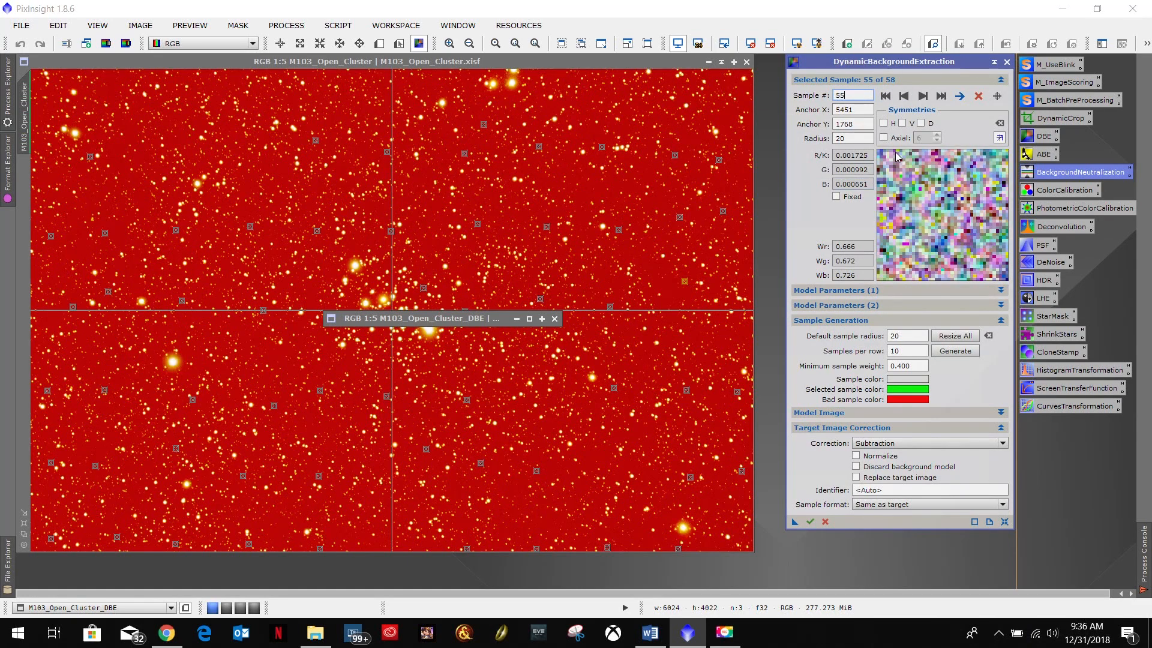
pyautogui.click(1006, 65)
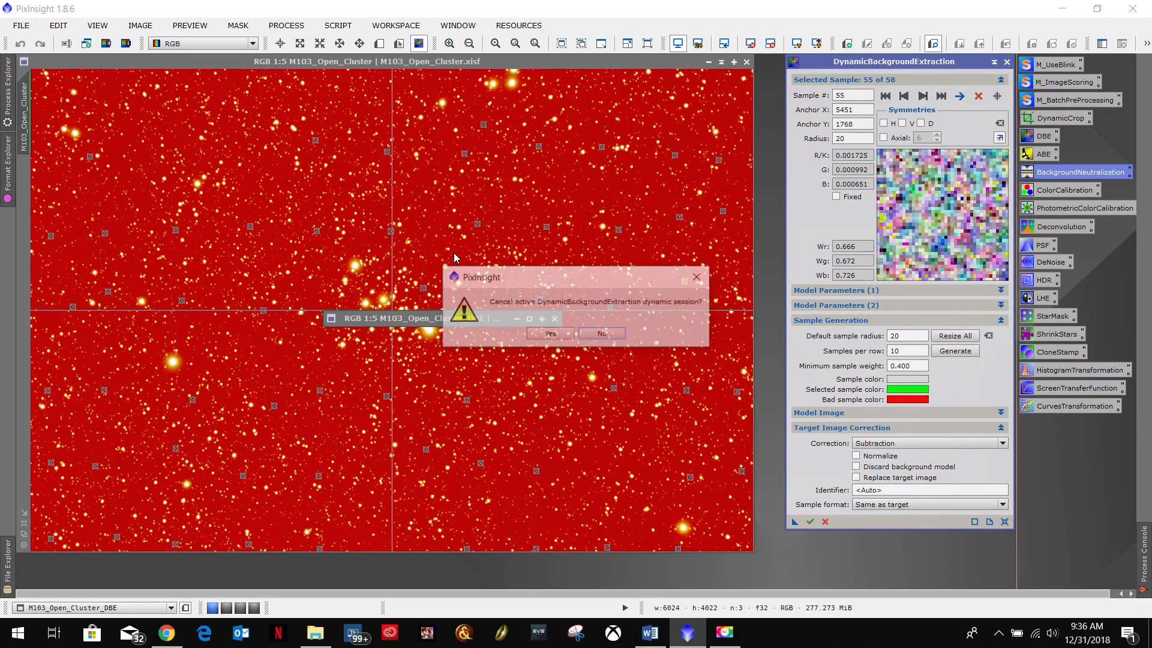
pyautogui.click(562, 337)
pyautogui.moveTo(416, 318); pyautogui.dragTo(867, 67)
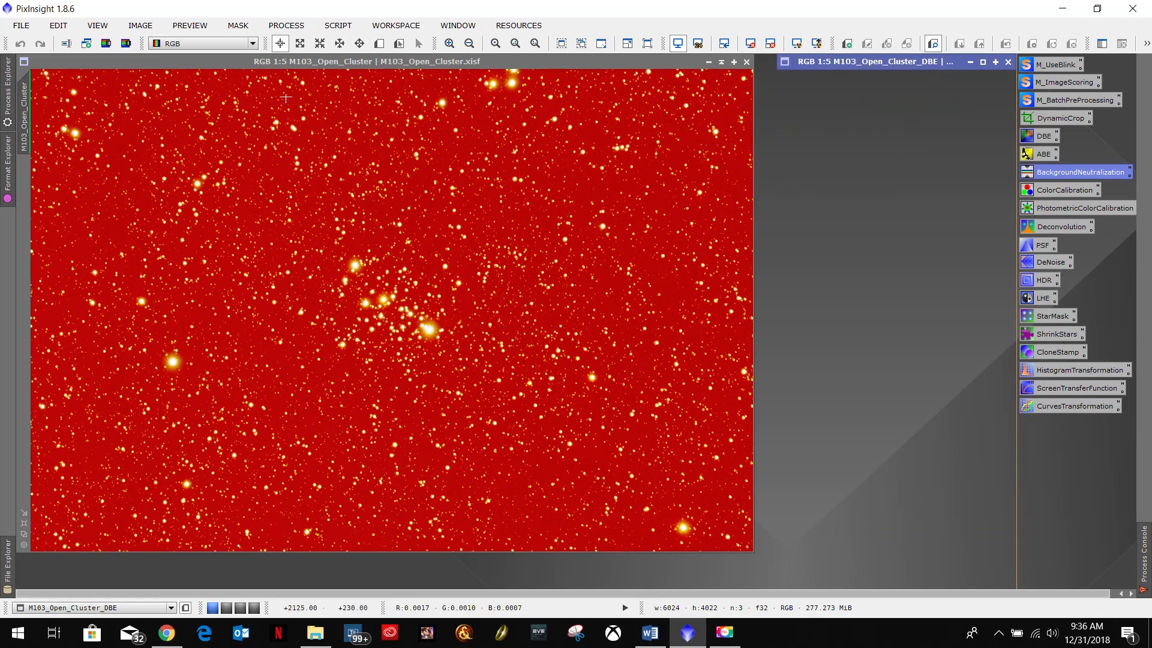
# Step: Reset the original M103 image's display stretch and open AutomaticBackgroundExtractor beside it
pyautogui.click(521, 60)
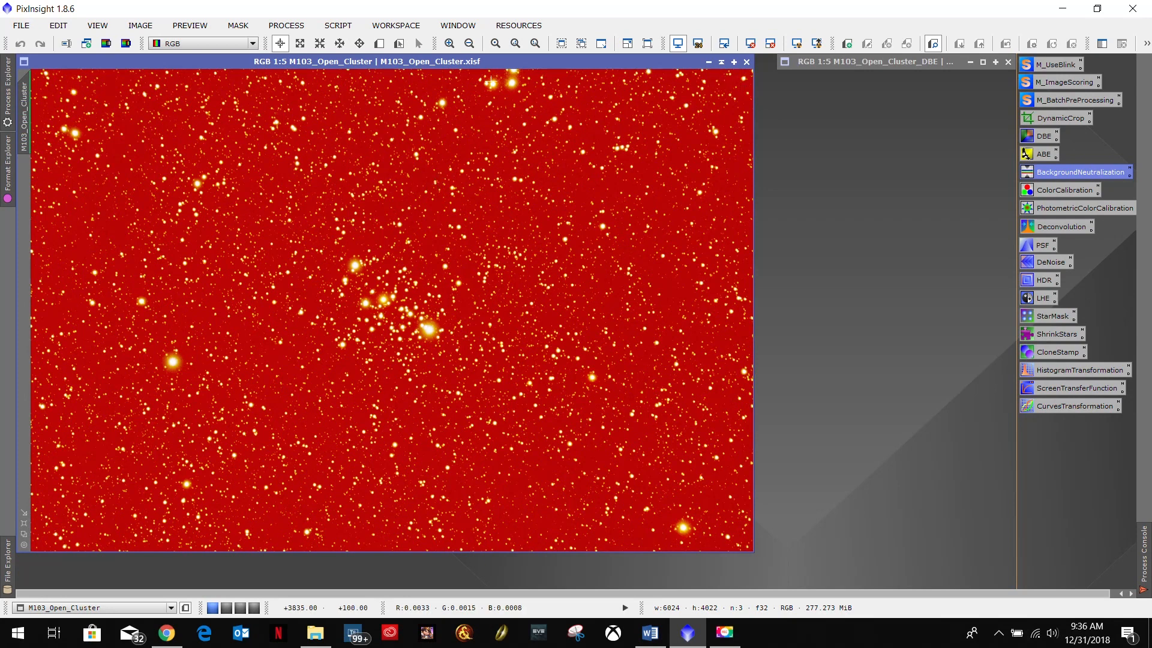
pyautogui.click(751, 44)
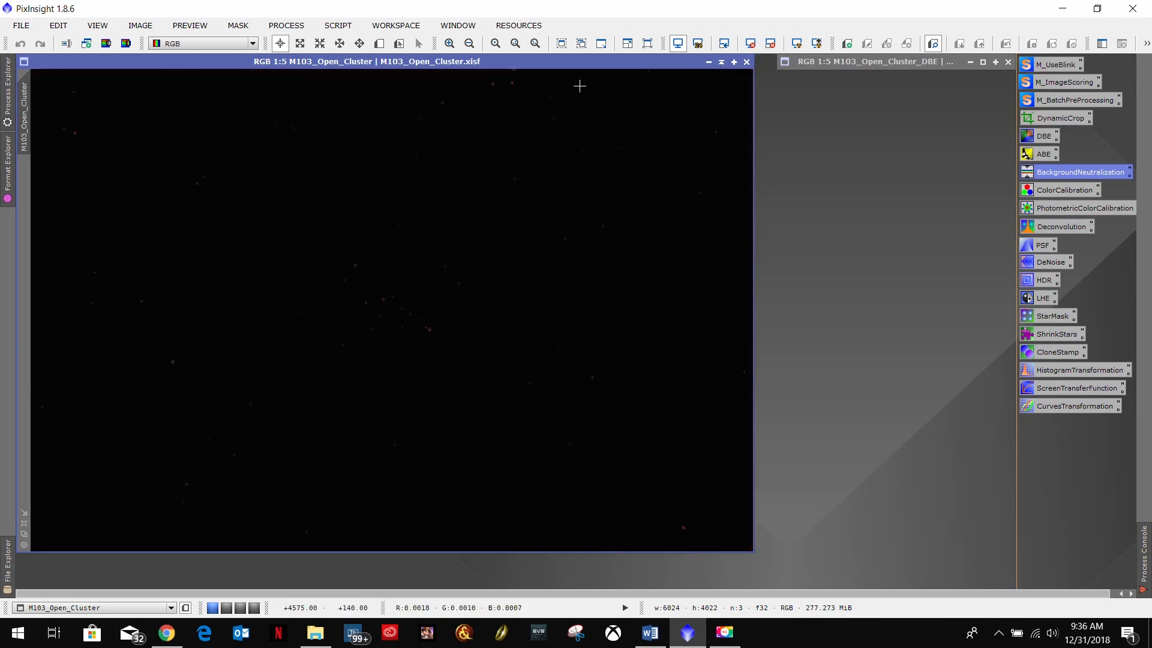
pyautogui.doubleClick(1041, 155)
pyautogui.moveTo(1023, 142); pyautogui.dragTo(956, 81)
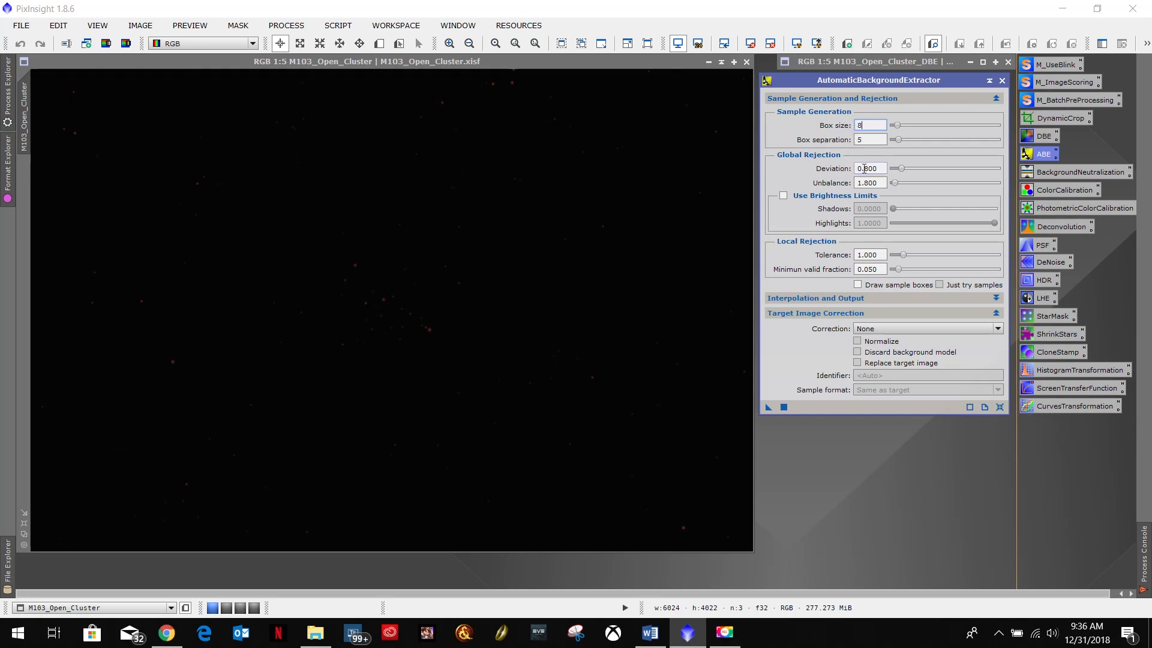
# Step: Review the interpolation settings, set the target image correction to Subtraction, and apply AutomaticBackgroundExtractor to the original M103 image
pyautogui.click(872, 298)
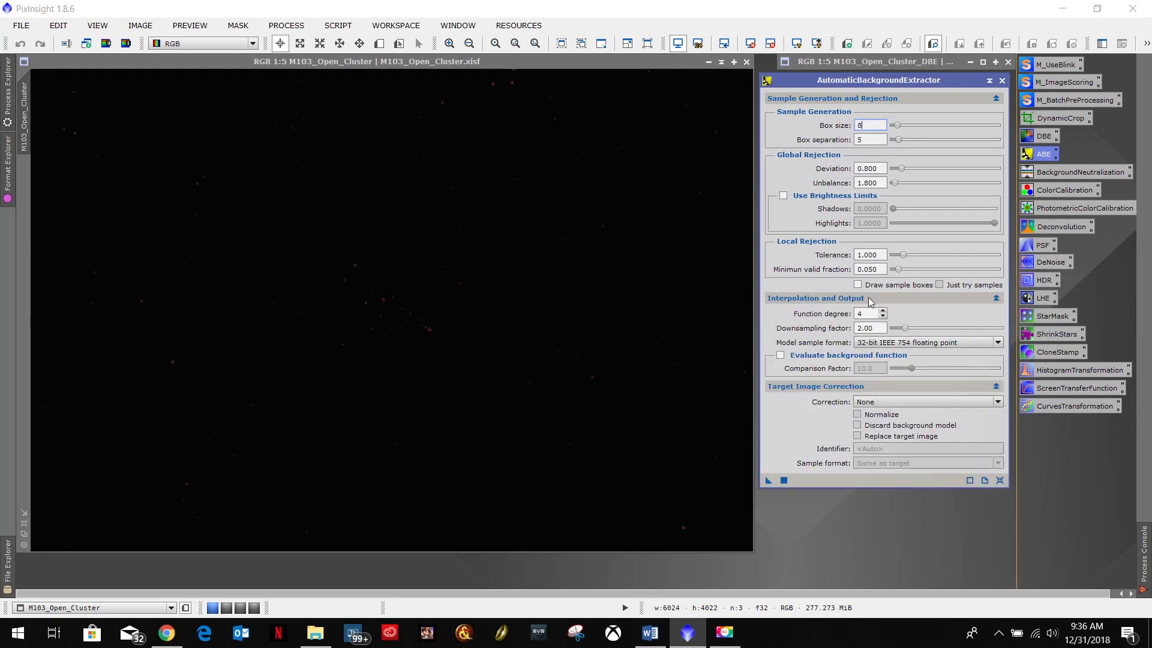
pyautogui.click(868, 298)
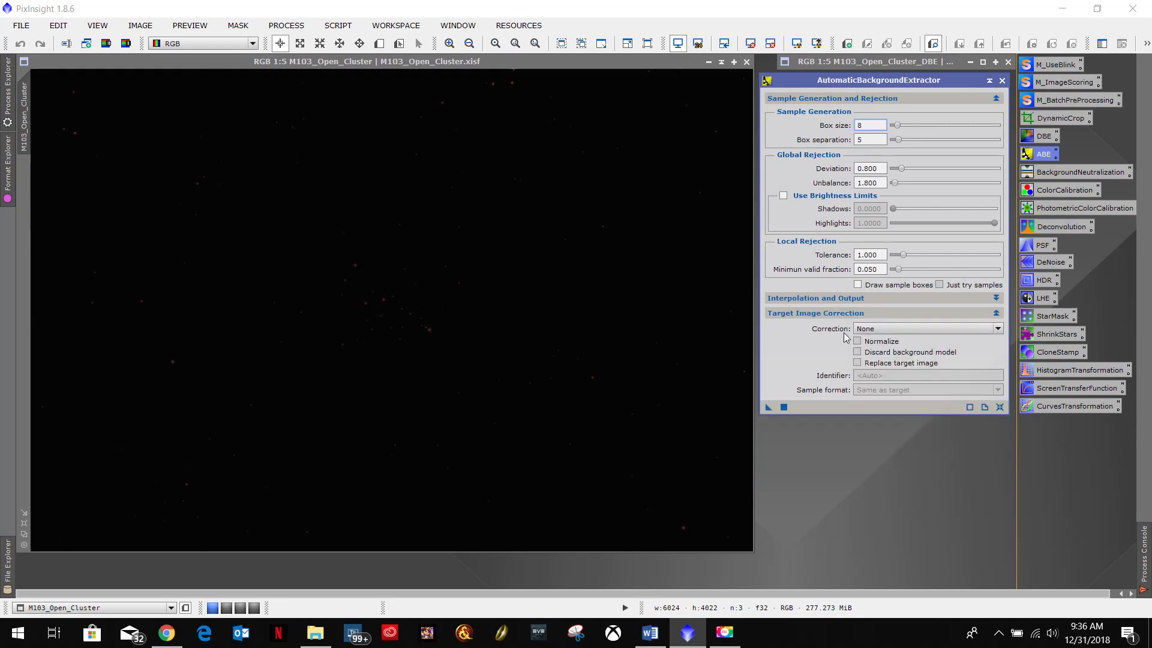
pyautogui.click(903, 329)
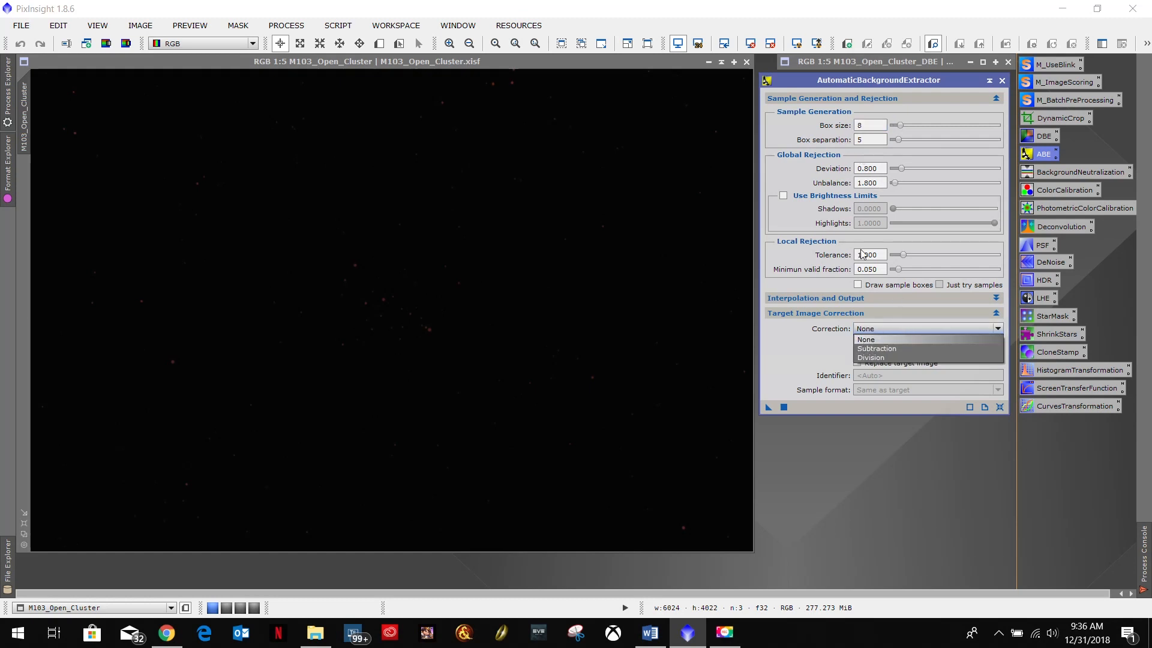
pyautogui.click(882, 348)
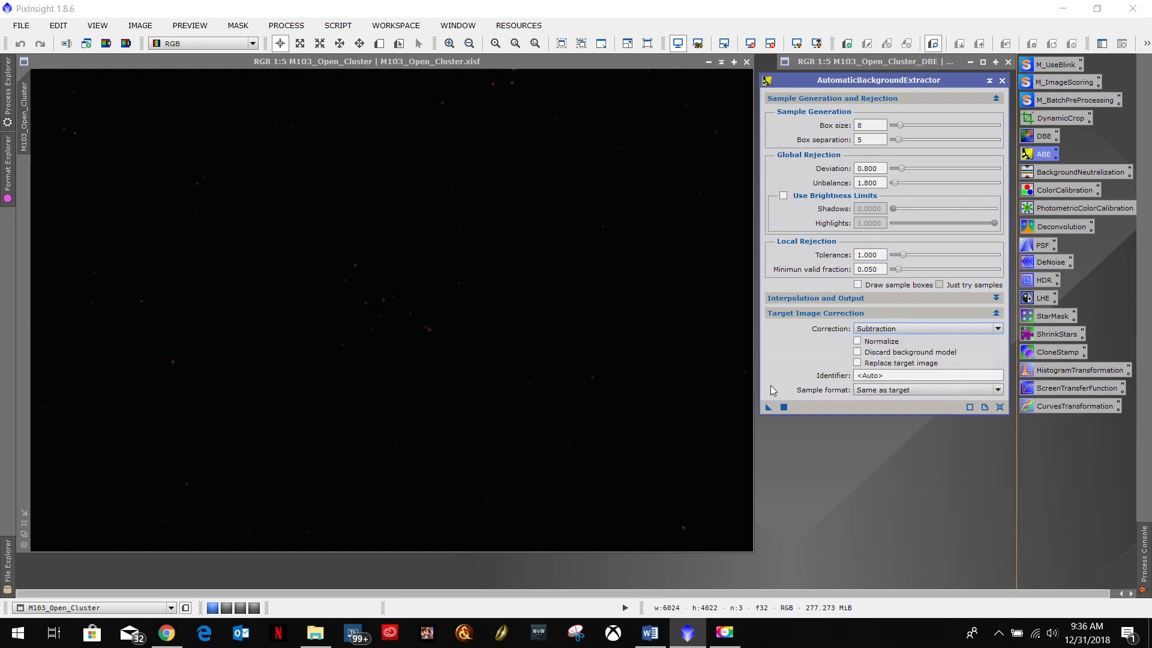
pyautogui.moveTo(769, 407); pyautogui.dragTo(437, 378)
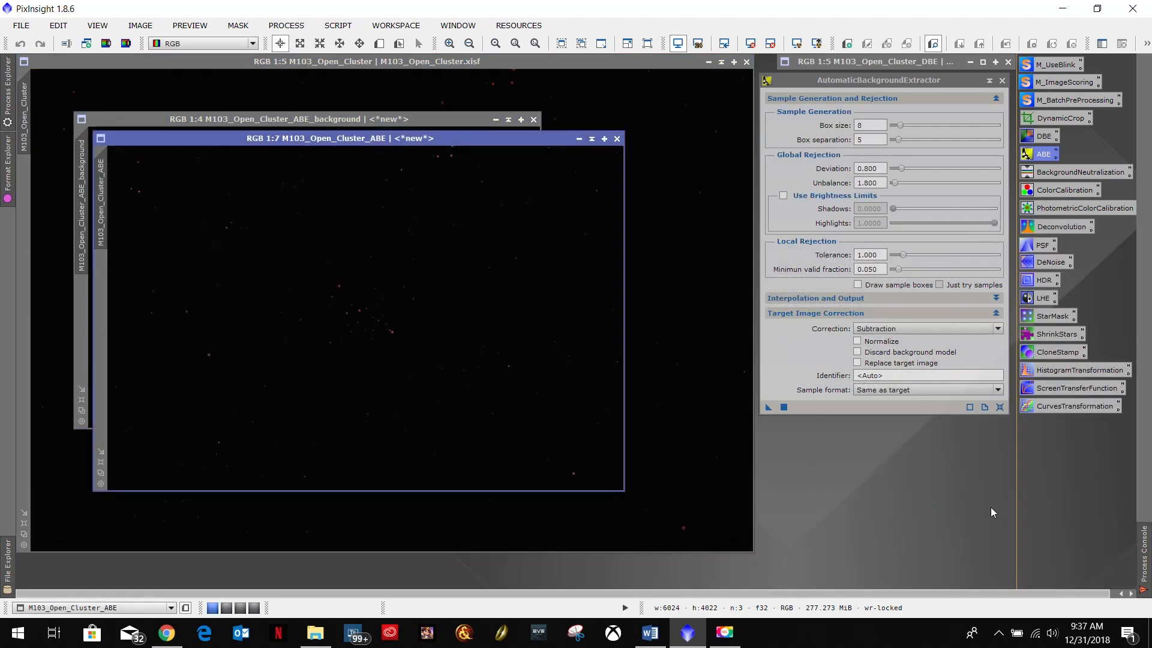
# Step: Bring the M103_Open_Cluster_ABE_background model forward and auto-stretch its display
pyautogui.click(355, 121)
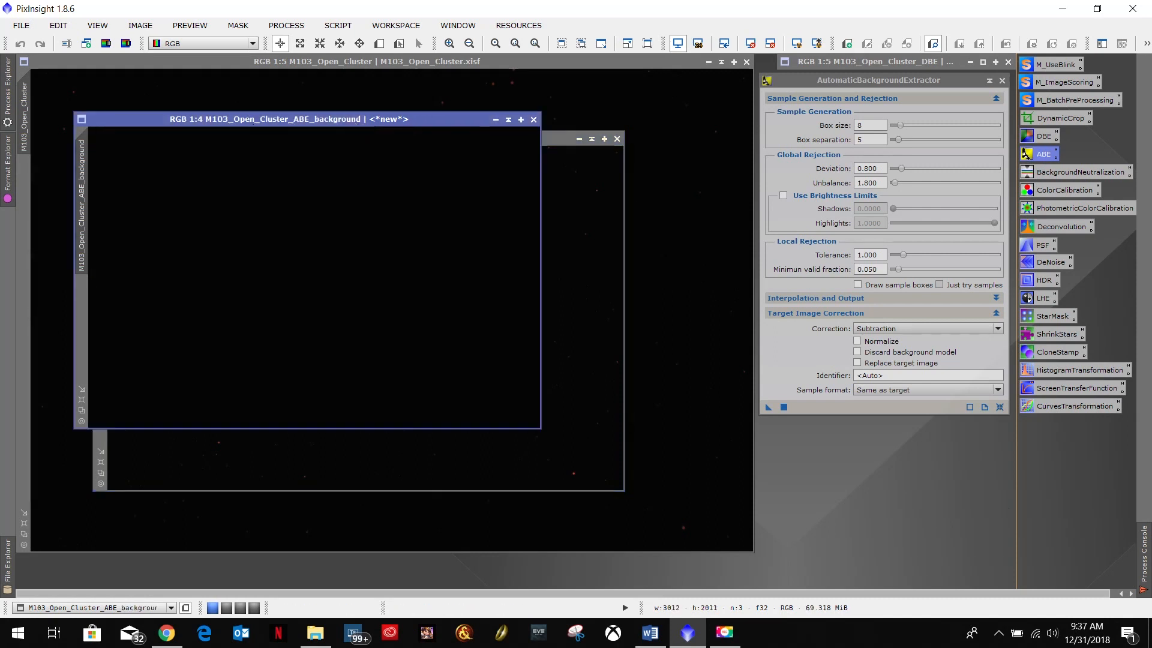
pyautogui.click(794, 48)
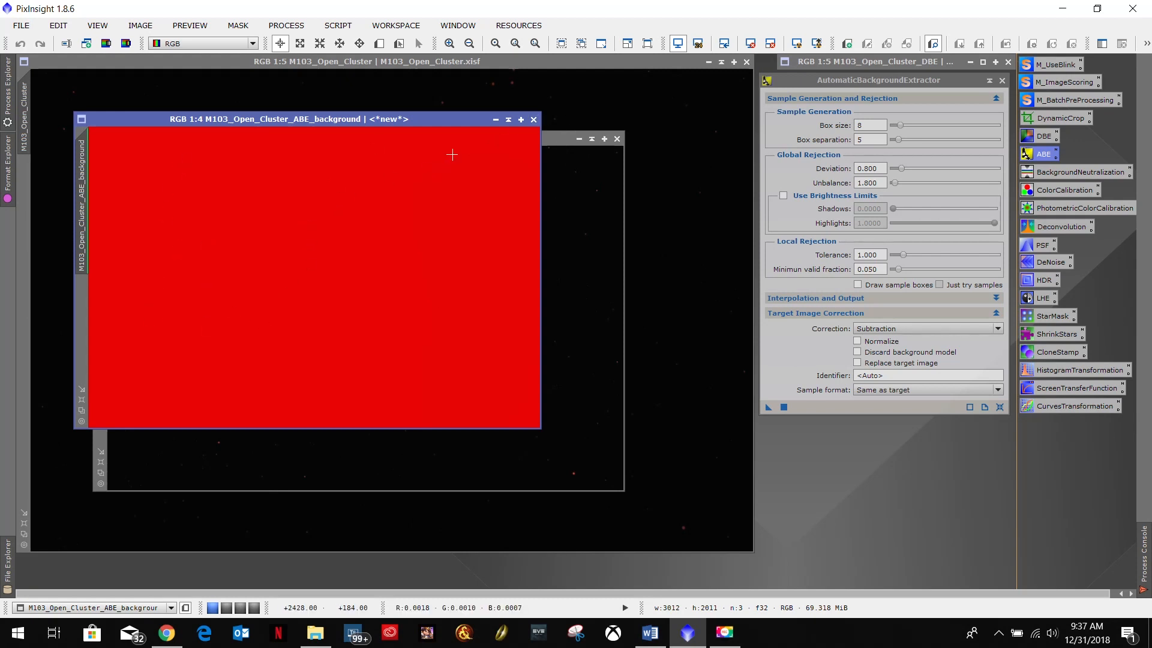
# Step: Inspect the ABE background model at higher magnification, then close its window
pyautogui.scroll(4, 99, 291)
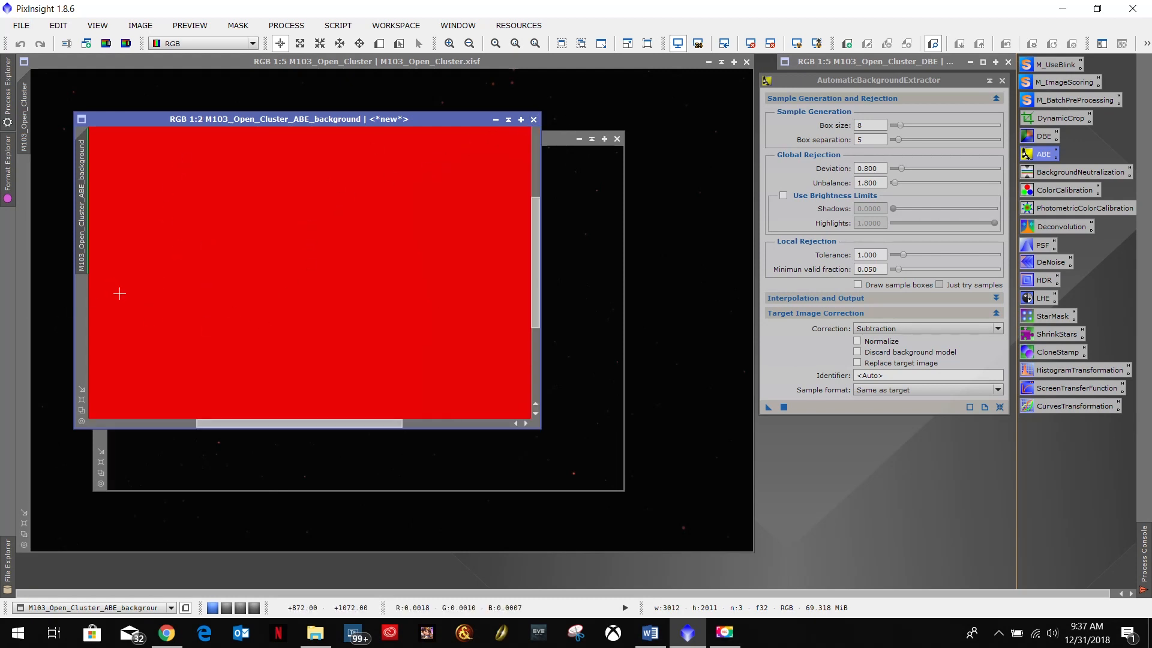
pyautogui.moveTo(274, 425); pyautogui.dragTo(118, 429)
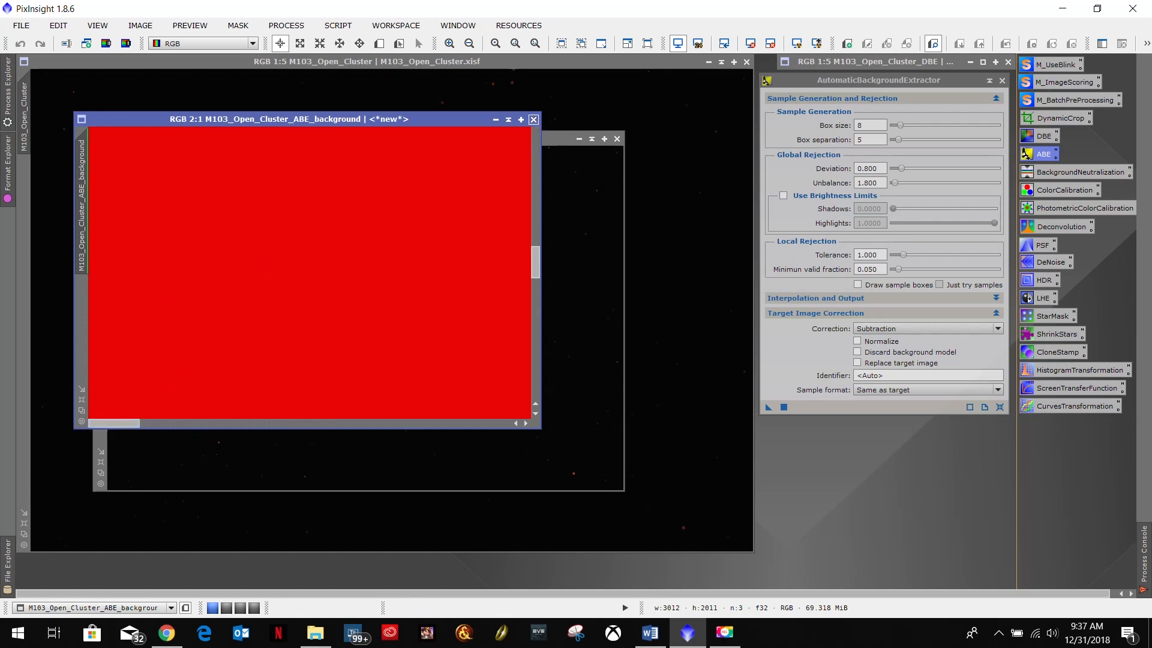
pyautogui.click(533, 118)
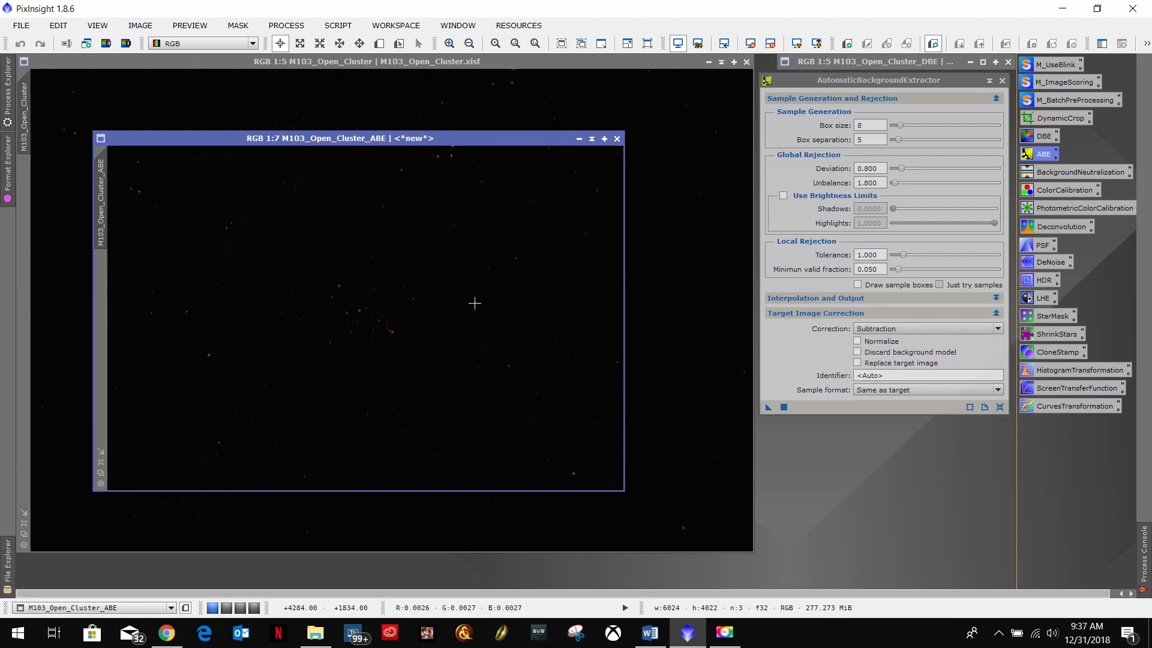
# Step: Place the ABE-corrected image over the original, auto-stretch its display, and close AutomaticBackgroundExtractor
pyautogui.click(101, 466)
pyautogui.moveTo(590, 113); pyautogui.dragTo(509, 85)
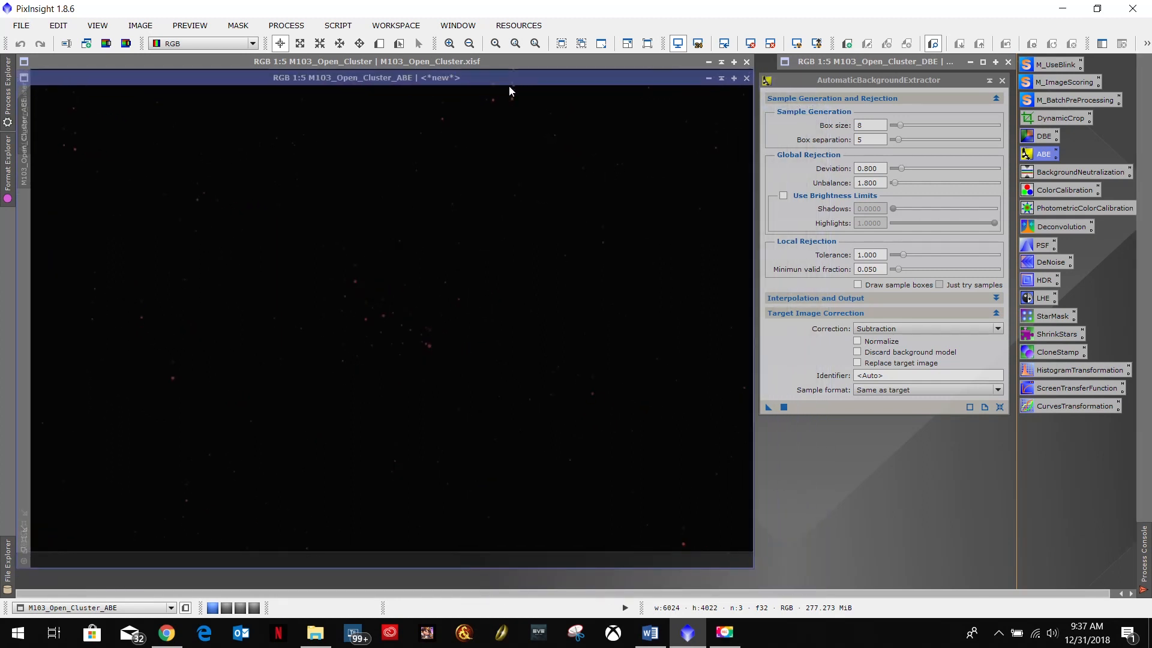
pyautogui.click(796, 43)
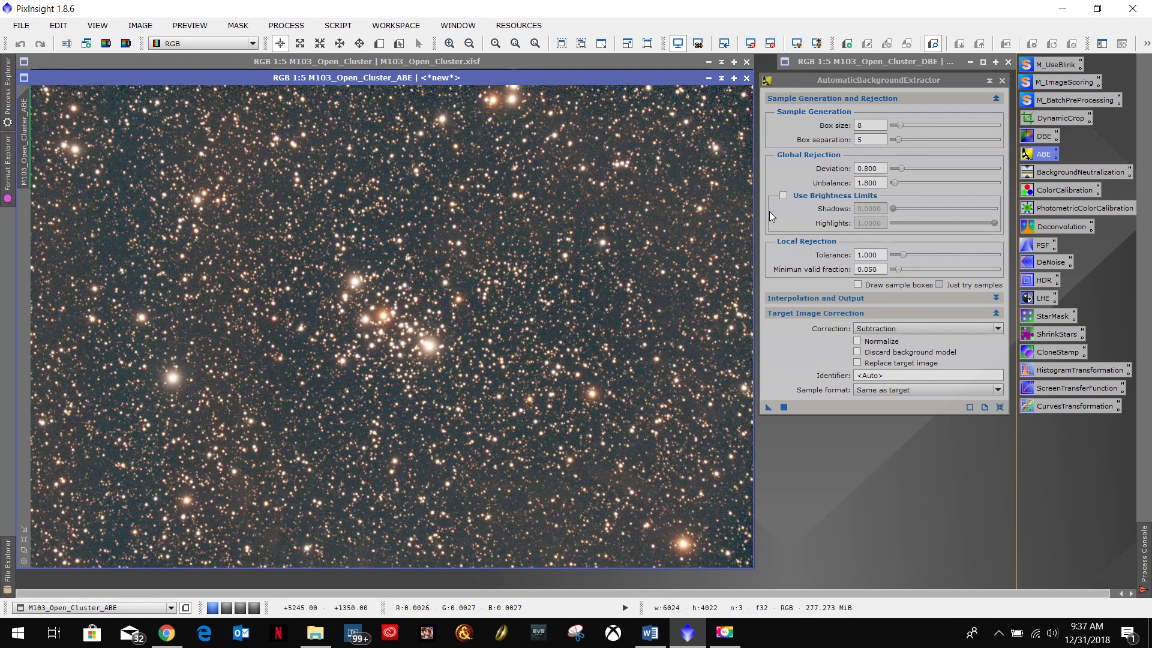
pyautogui.click(1001, 80)
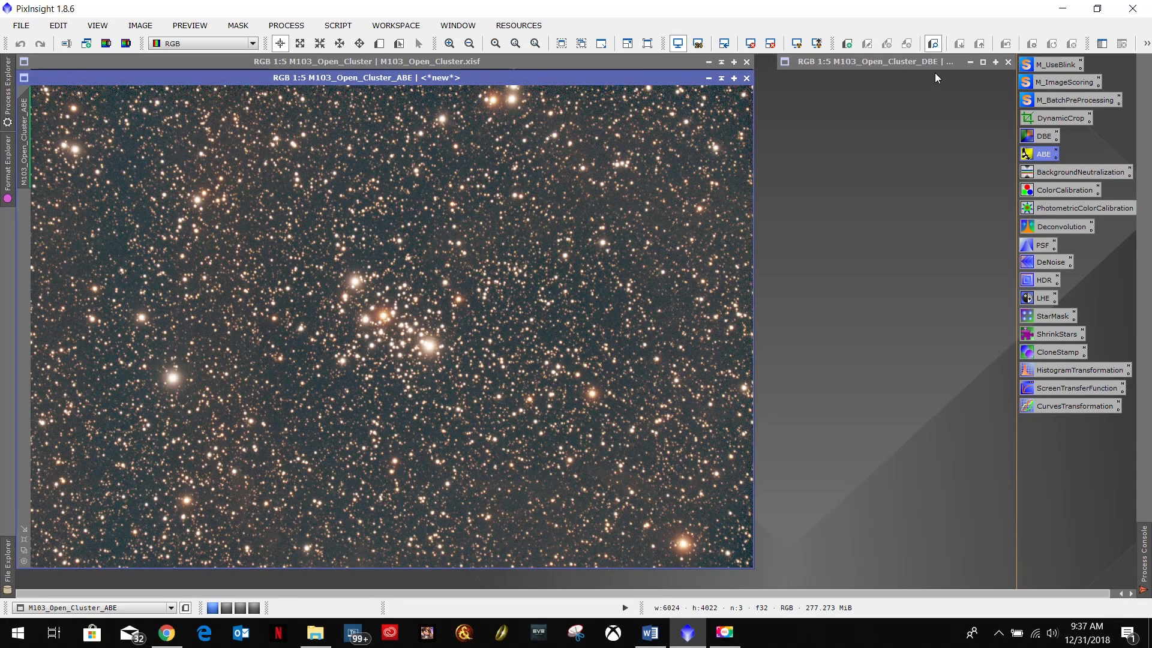
# Step: Restore the shaded DBE image window, auto-stretch its display, and offset it slightly from the ABE image
pyautogui.click(981, 63)
pyautogui.click(794, 149)
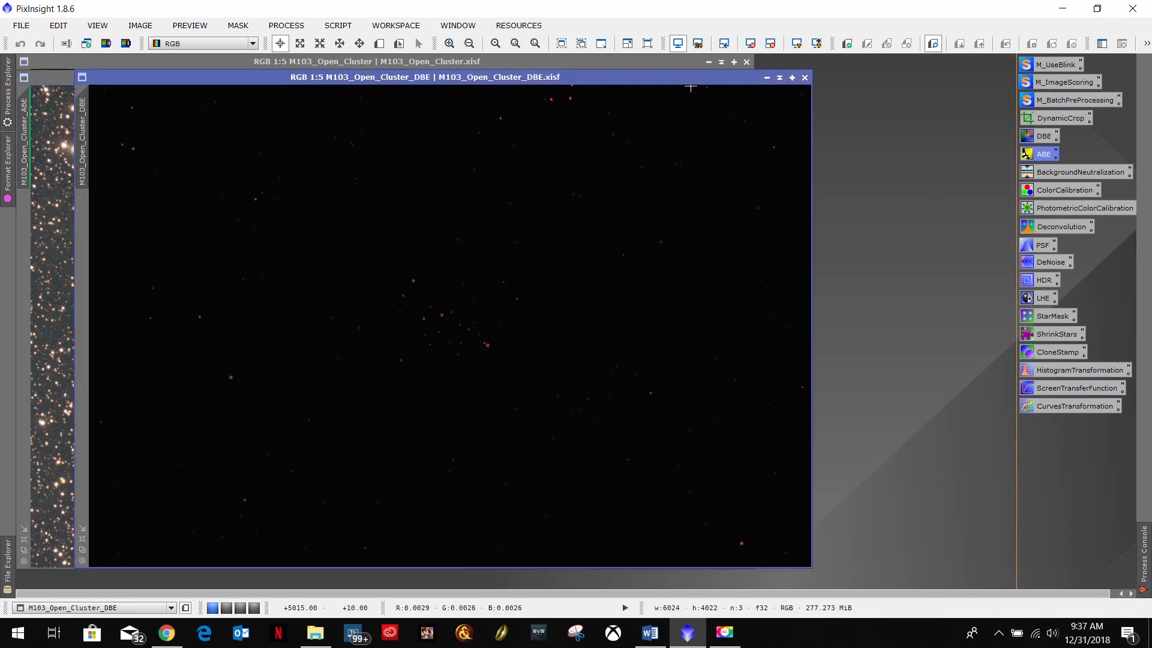
pyautogui.moveTo(692, 78); pyautogui.dragTo(632, 77)
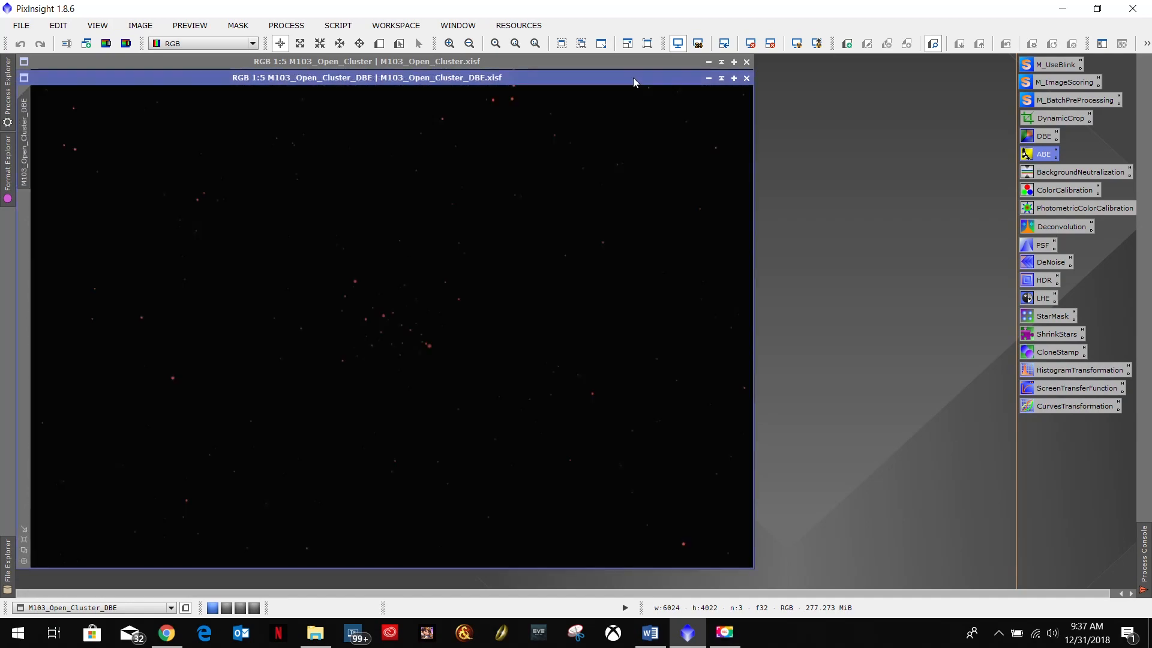
pyautogui.click(796, 50)
pyautogui.moveTo(527, 72)
pyautogui.mouseDown()
pyautogui.moveTo(526, 89)
pyautogui.moveTo(590, 89)
pyautogui.mouseUp()
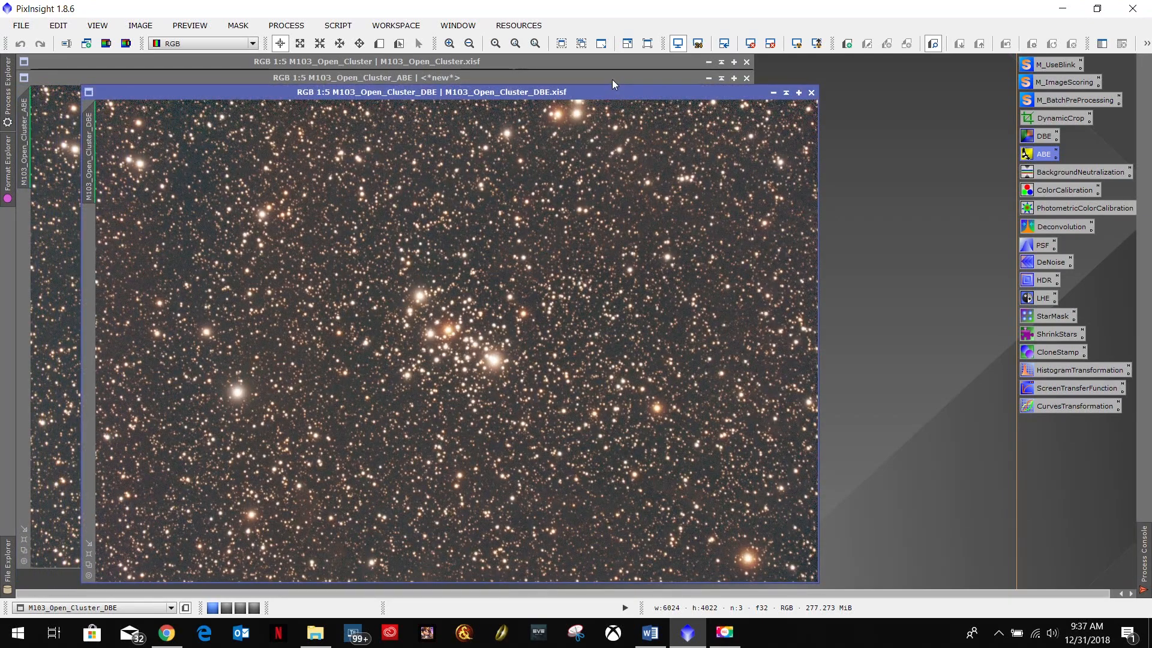
# Step: Compare the background colour and evenness of the ABE and DBE results by alternately bringing each image forward
pyautogui.click(671, 77)
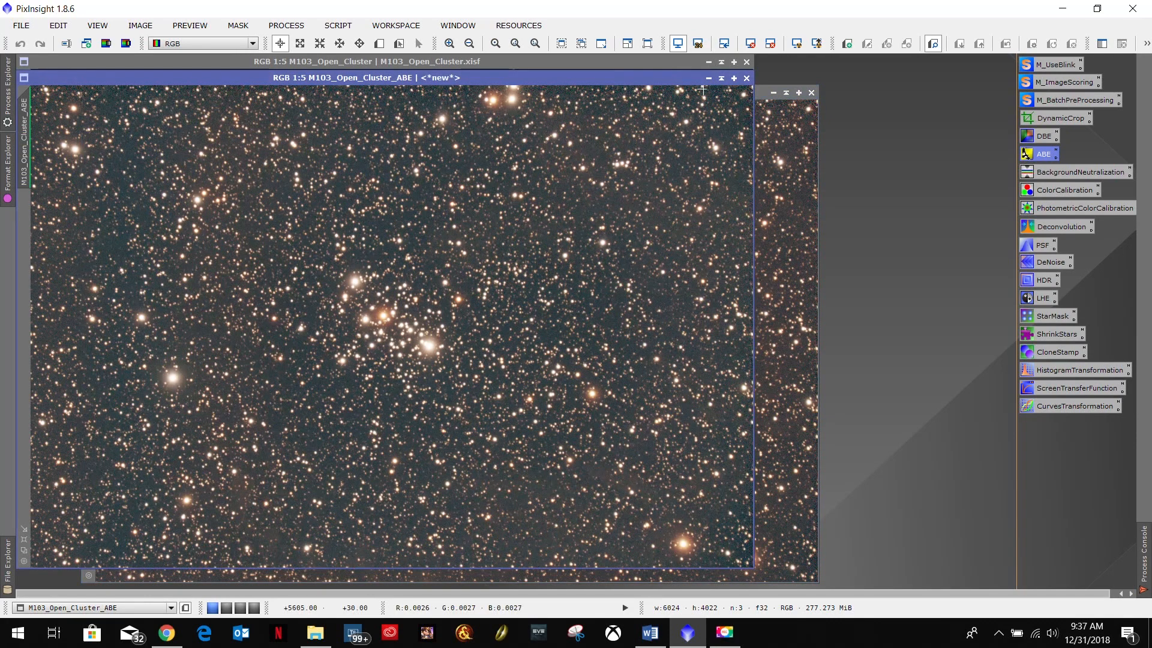
pyautogui.click(761, 92)
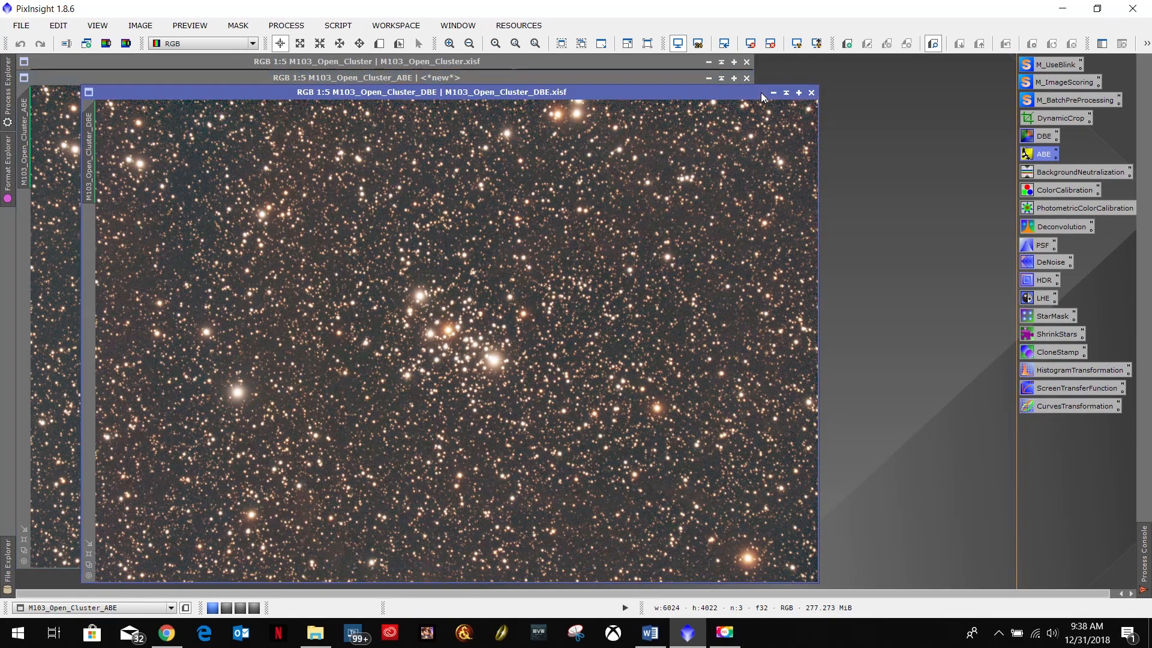
pyautogui.click(571, 75)
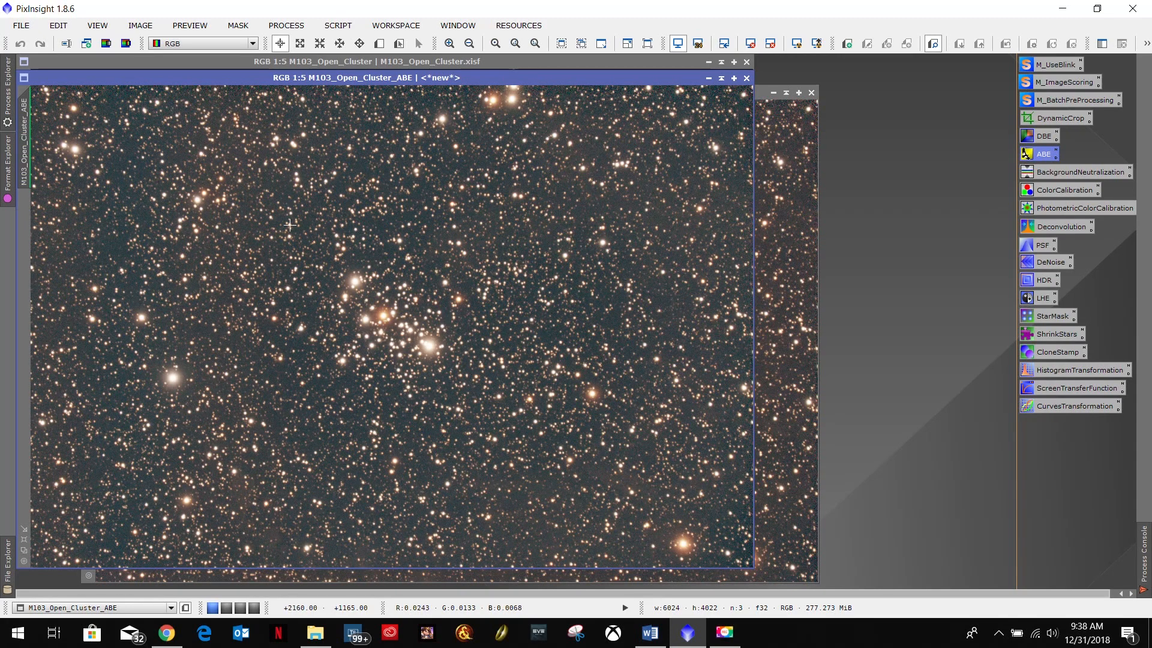
pyautogui.click(757, 95)
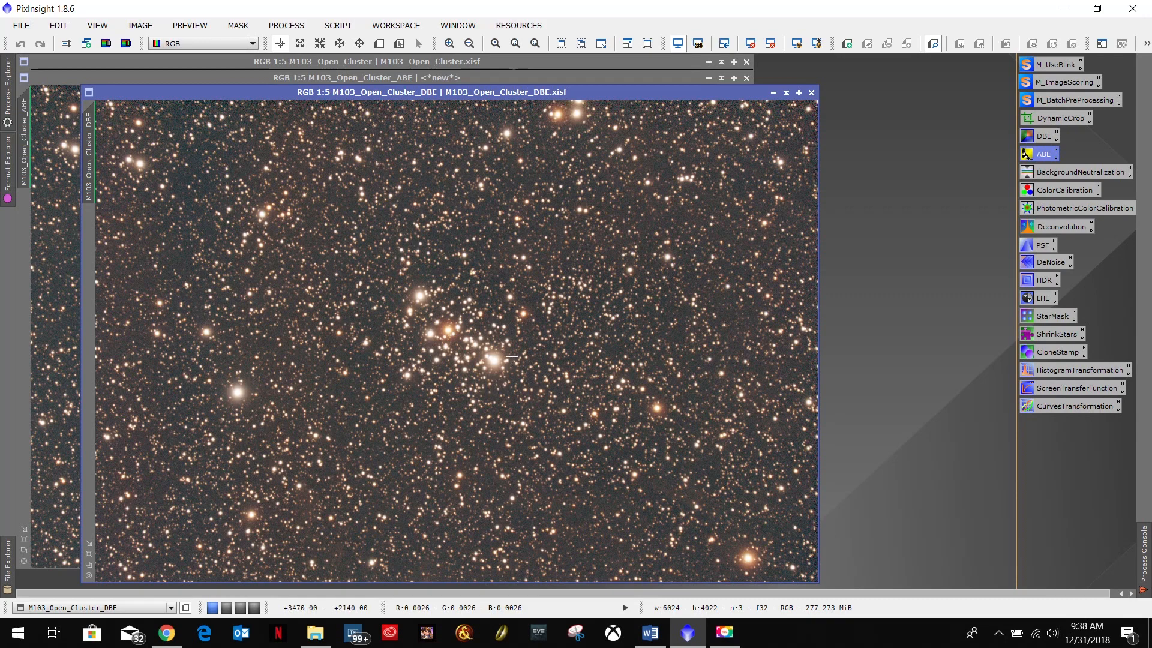
pyautogui.click(577, 76)
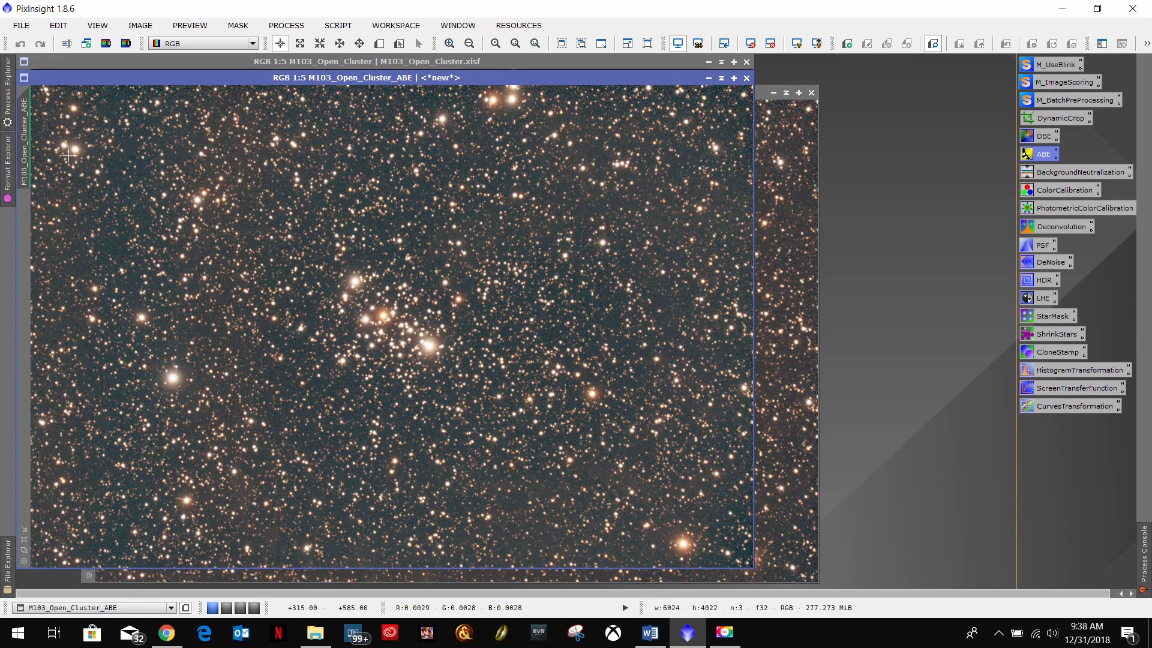
pyautogui.click(758, 93)
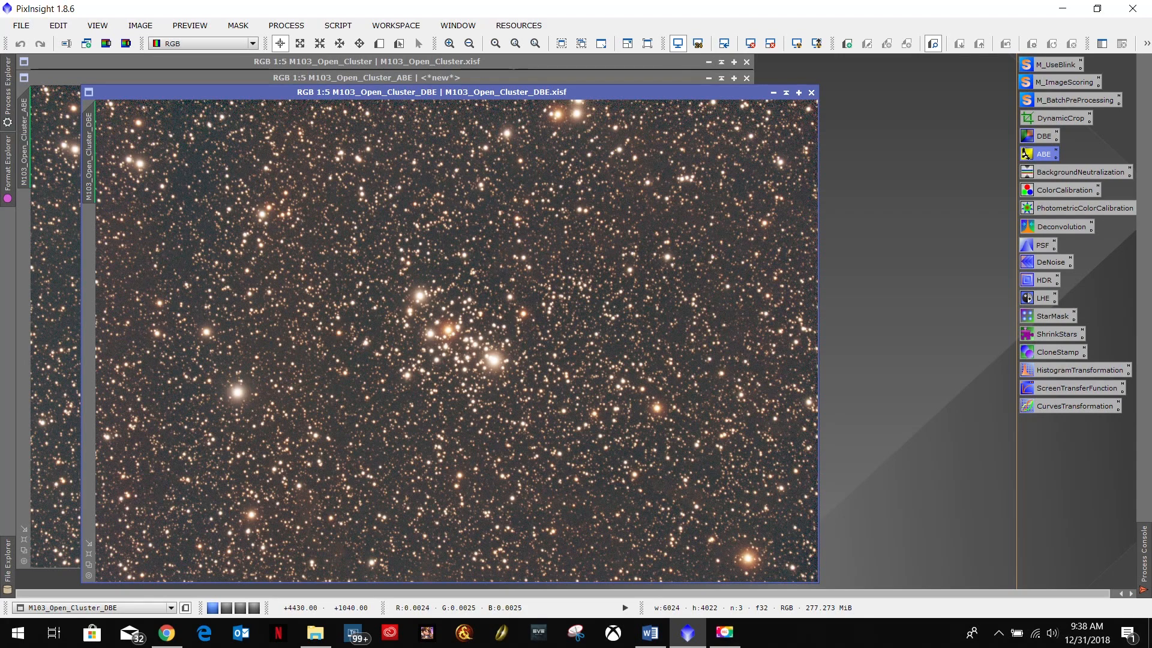
pyautogui.click(592, 78)
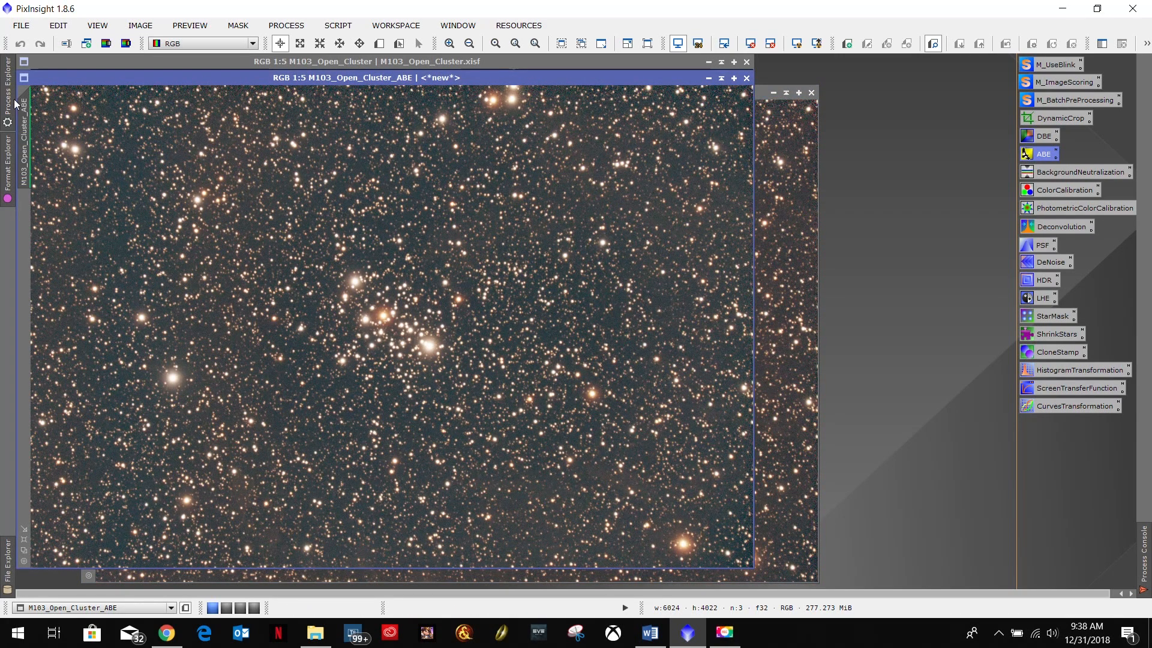
# Step: Save the ABE-corrected image as M103_Open_Cluster_ABE.xisf in the Working Images folder, using 32-bit IEEE 754 floating point
pyautogui.click(21, 25)
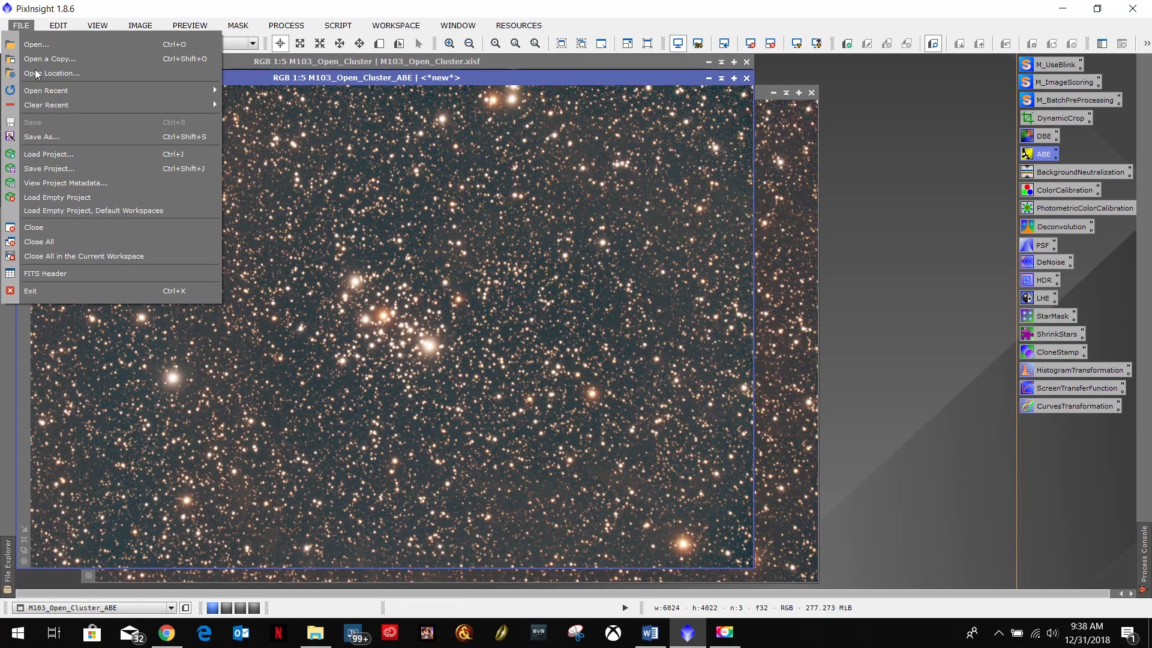
pyautogui.click(53, 137)
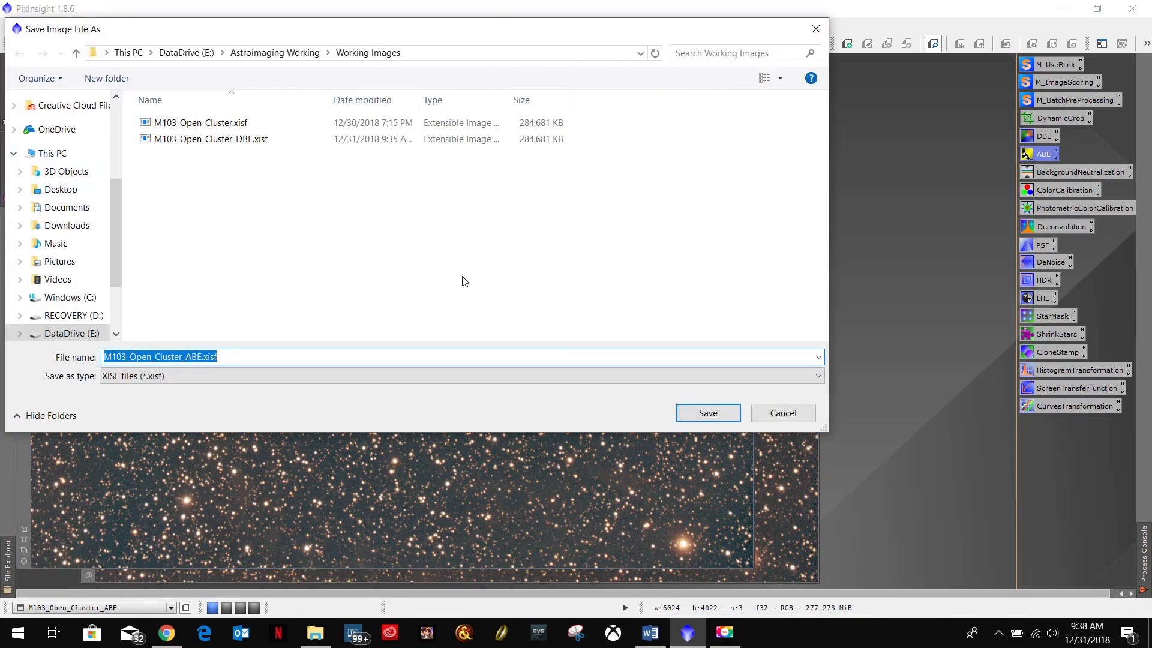
pyautogui.click(192, 357)
pyautogui.moveTo(180, 356); pyautogui.dragTo(201, 356)
pyautogui.click(222, 358)
pyautogui.click(708, 414)
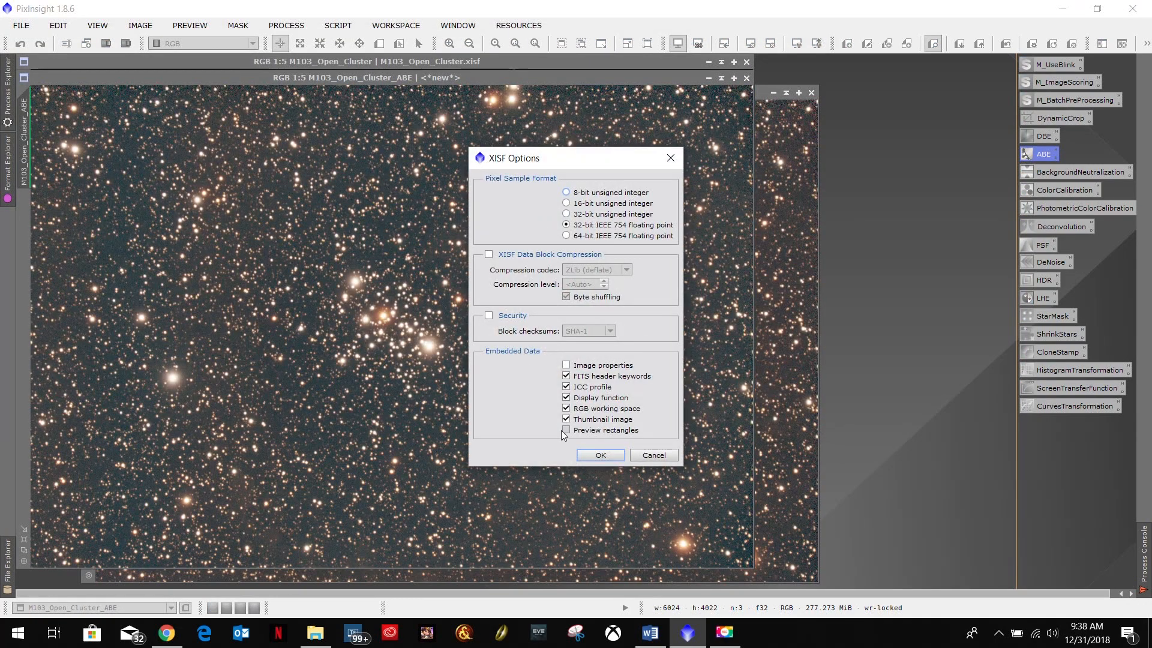
pyautogui.click(600, 456)
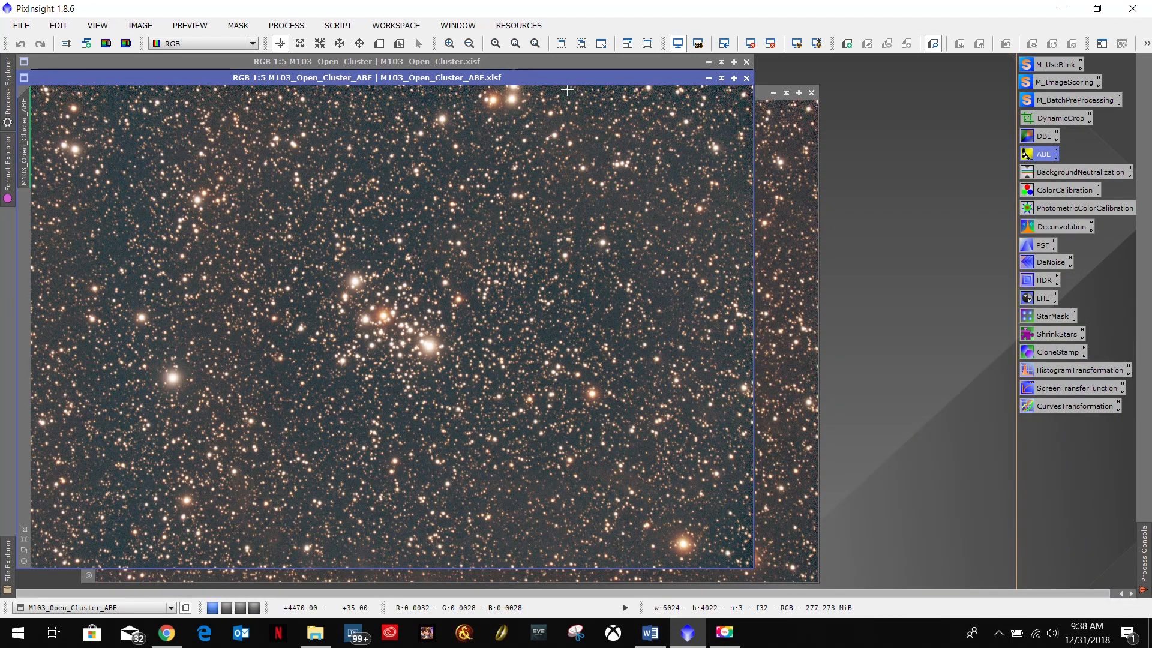
# Step: Spread the DBE and ABE image windows apart so both remain accessible for a side-by-side comparison
pyautogui.click(764, 101)
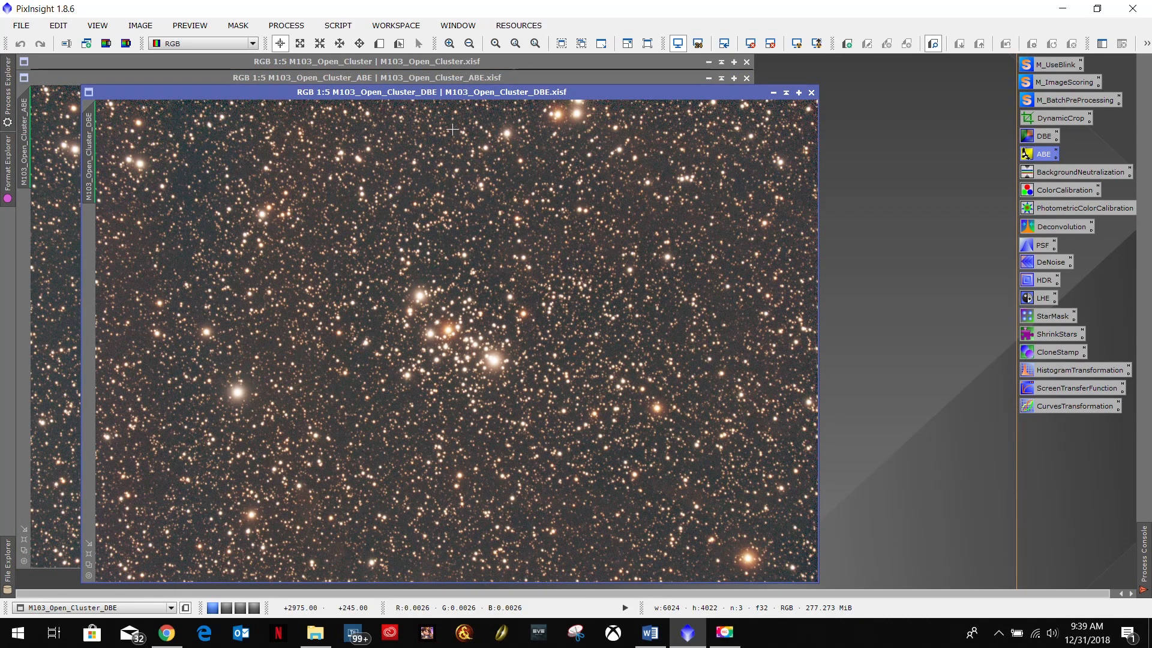
pyautogui.moveTo(590, 95); pyautogui.dragTo(892, 67)
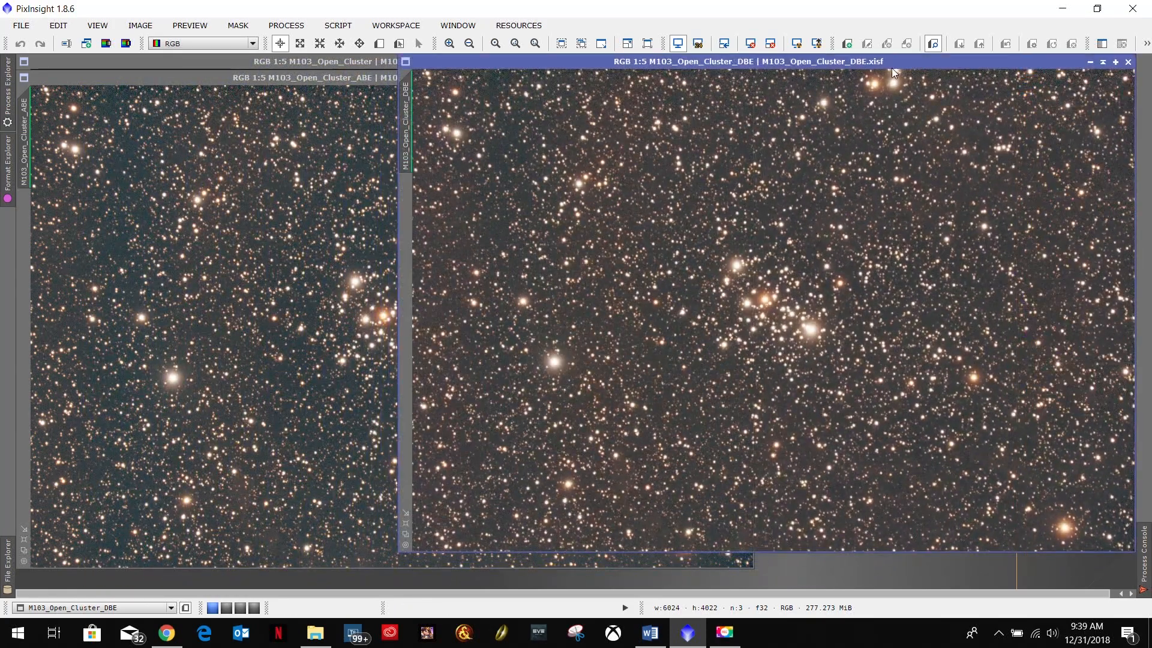
pyautogui.click(208, 78)
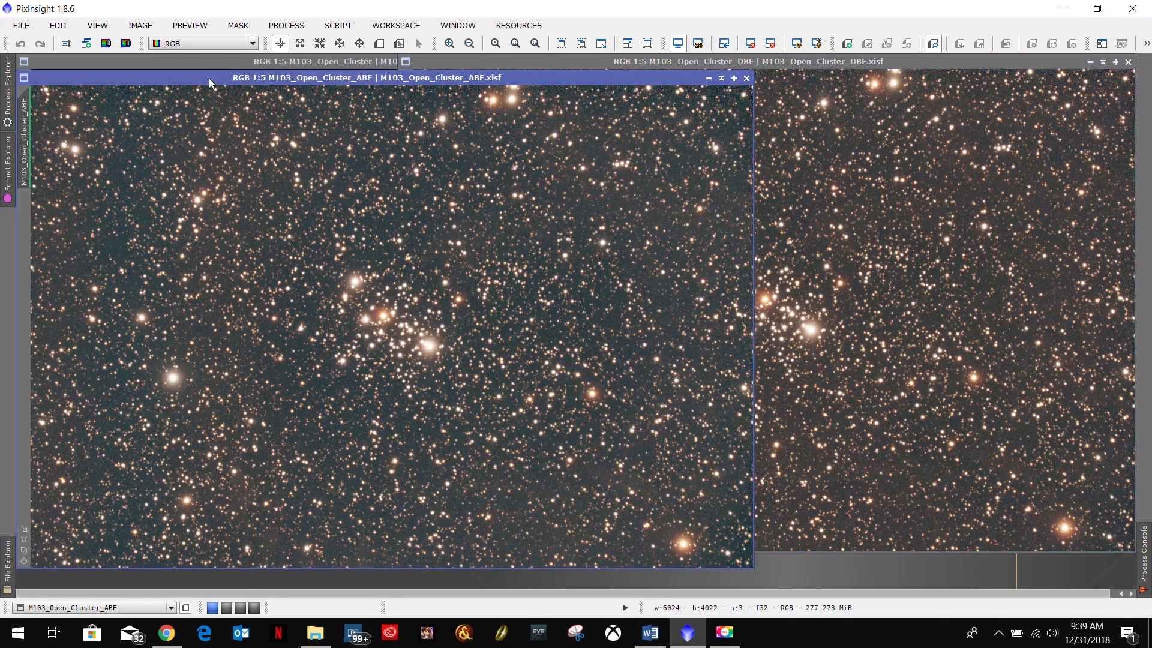
pyautogui.moveTo(571, 76); pyautogui.dragTo(570, 94)
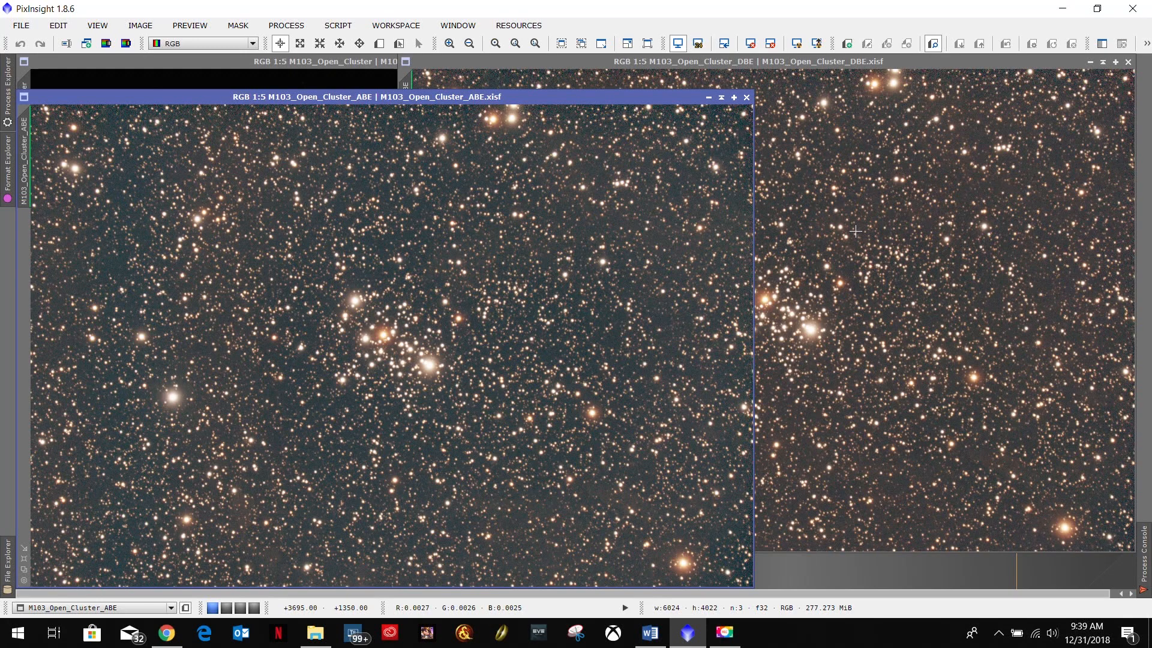
# Step: Compare the remaining gradients across the full DBE and ABE frames by switching between the two windows
pyautogui.click(928, 60)
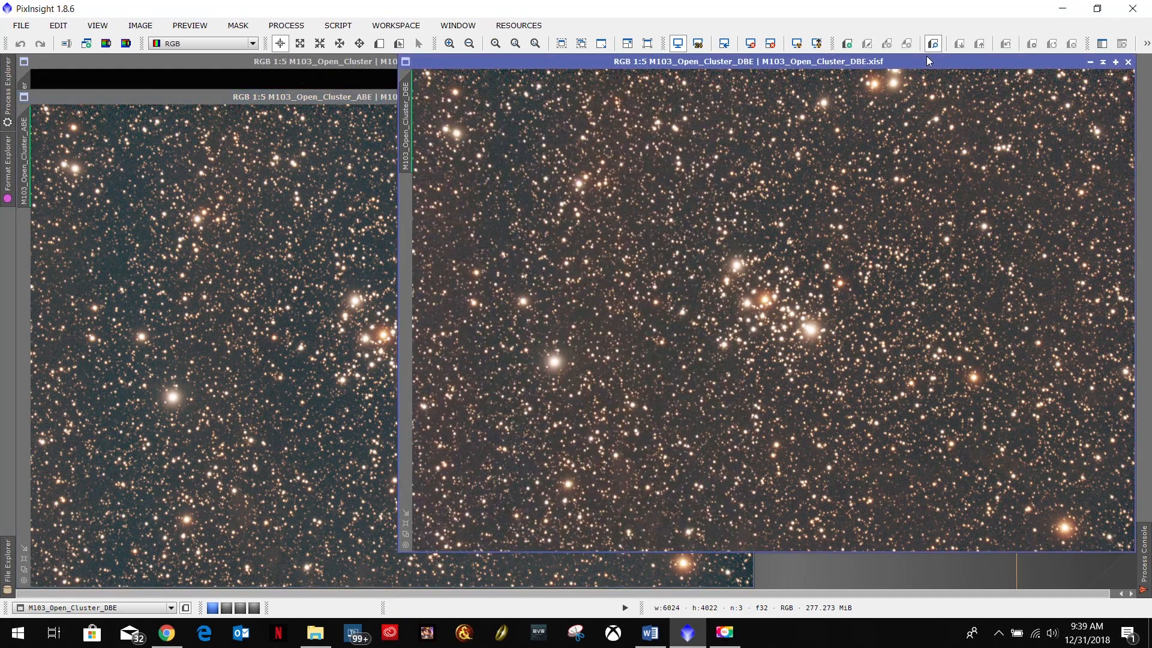
pyautogui.click(248, 100)
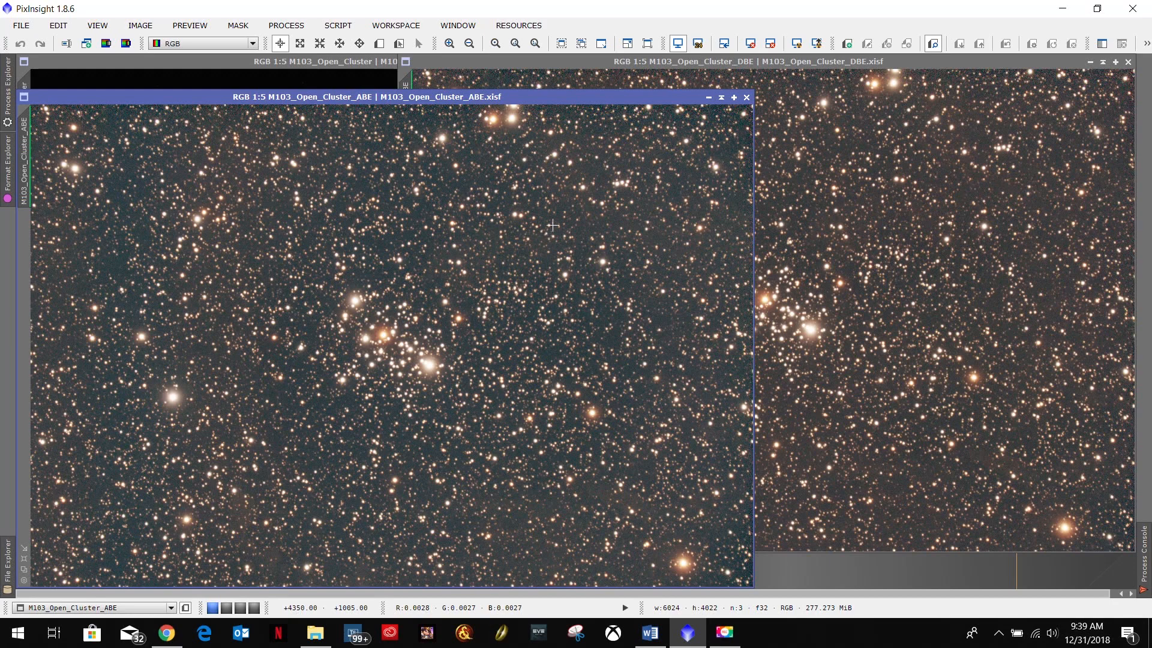
pyautogui.click(974, 58)
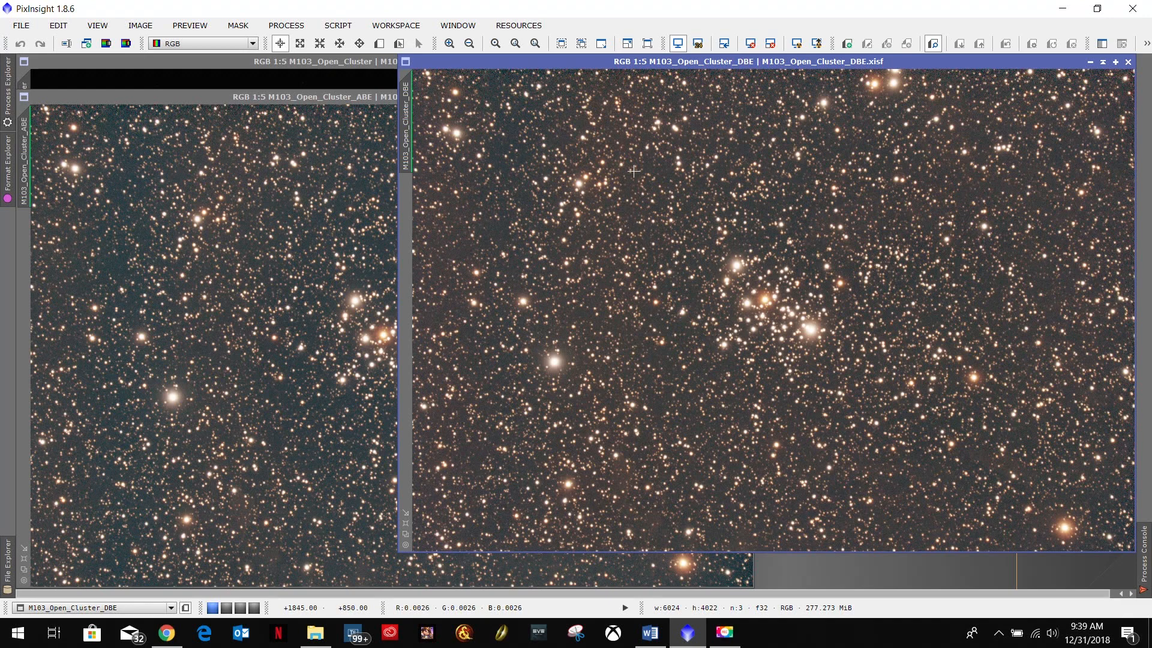
pyautogui.click(214, 98)
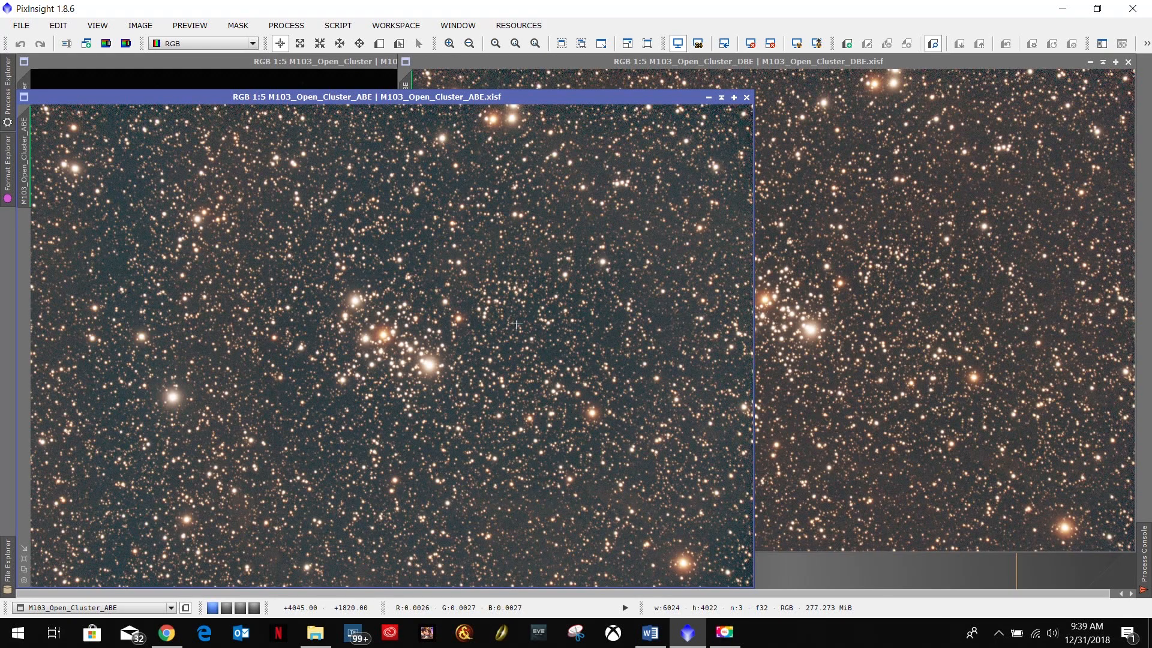
# Step: Examine the cluster core at 1:1 in both the ABE and DBE images, comparing background colour and noise between the stars
pyautogui.scroll(5, 413, 341)
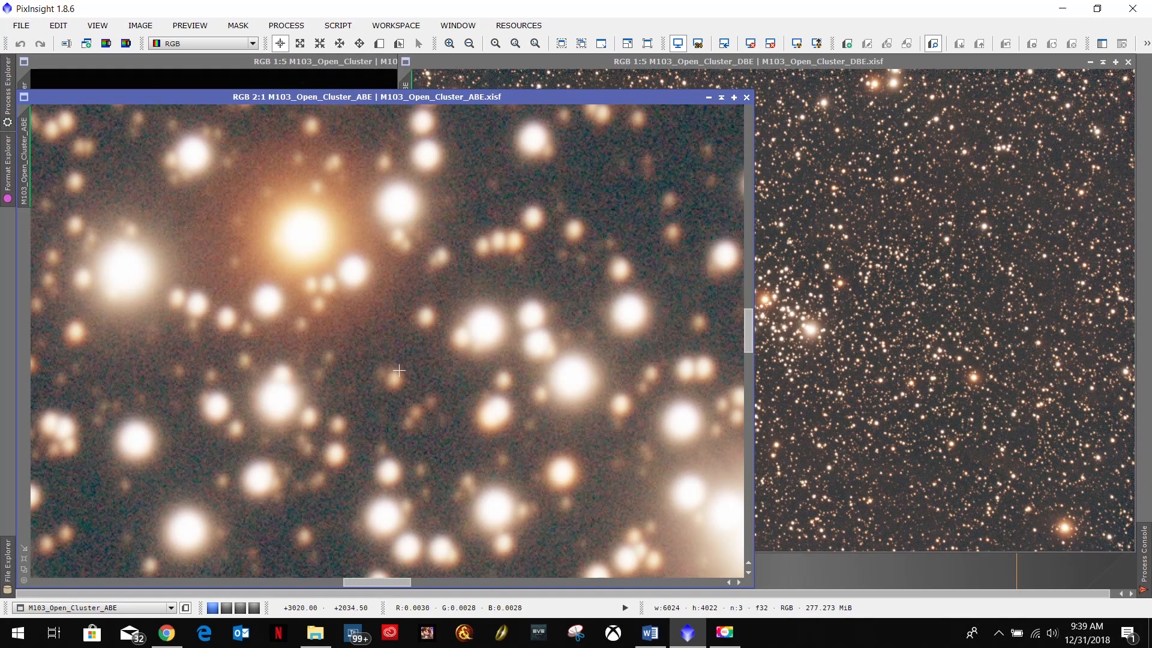
pyautogui.scroll(-2, 372, 359)
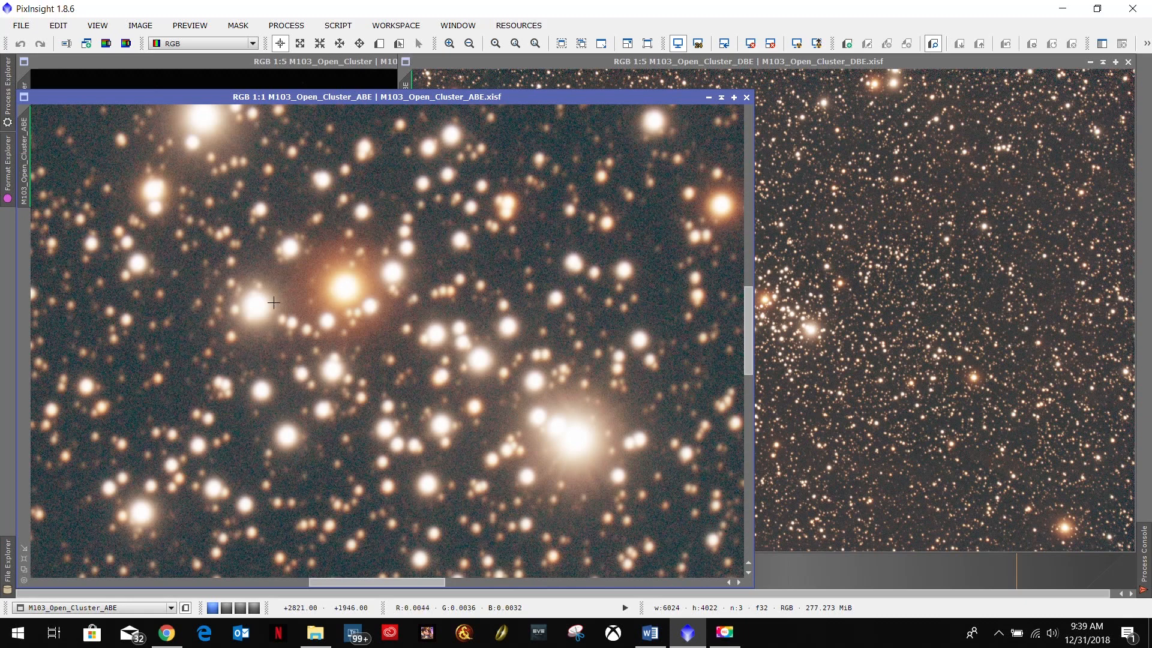
pyautogui.click(813, 287)
pyautogui.scroll(3, 816, 294)
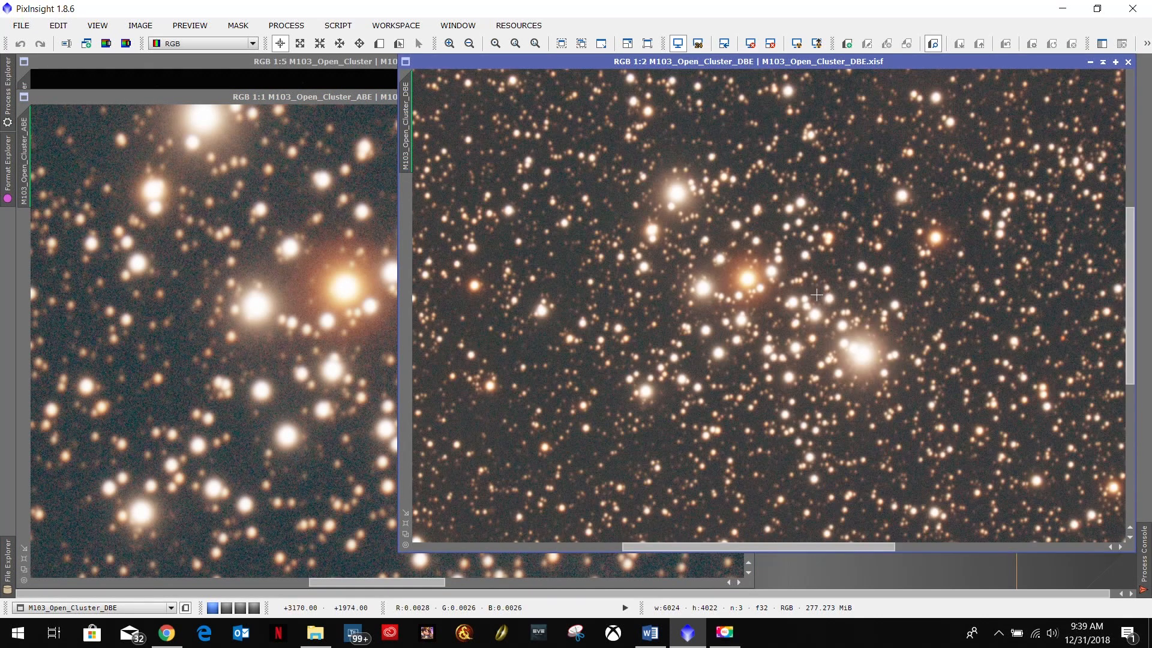
pyautogui.scroll(2, 816, 295)
pyautogui.scroll(-1, 815, 296)
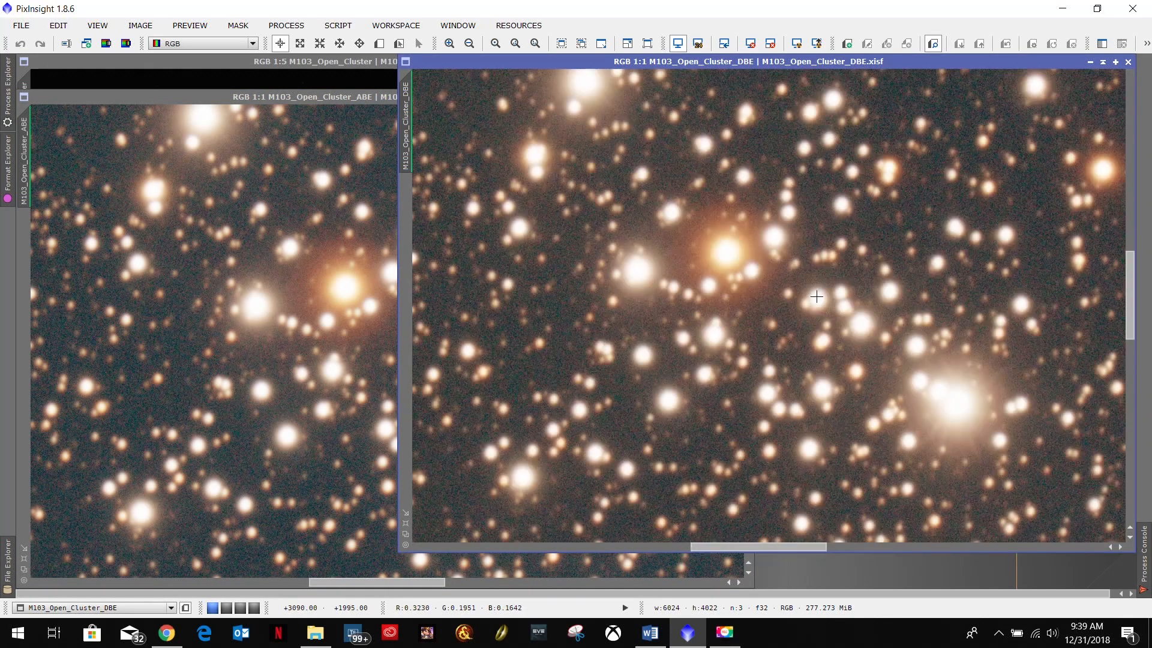
pyautogui.scroll(2, 640, 300)
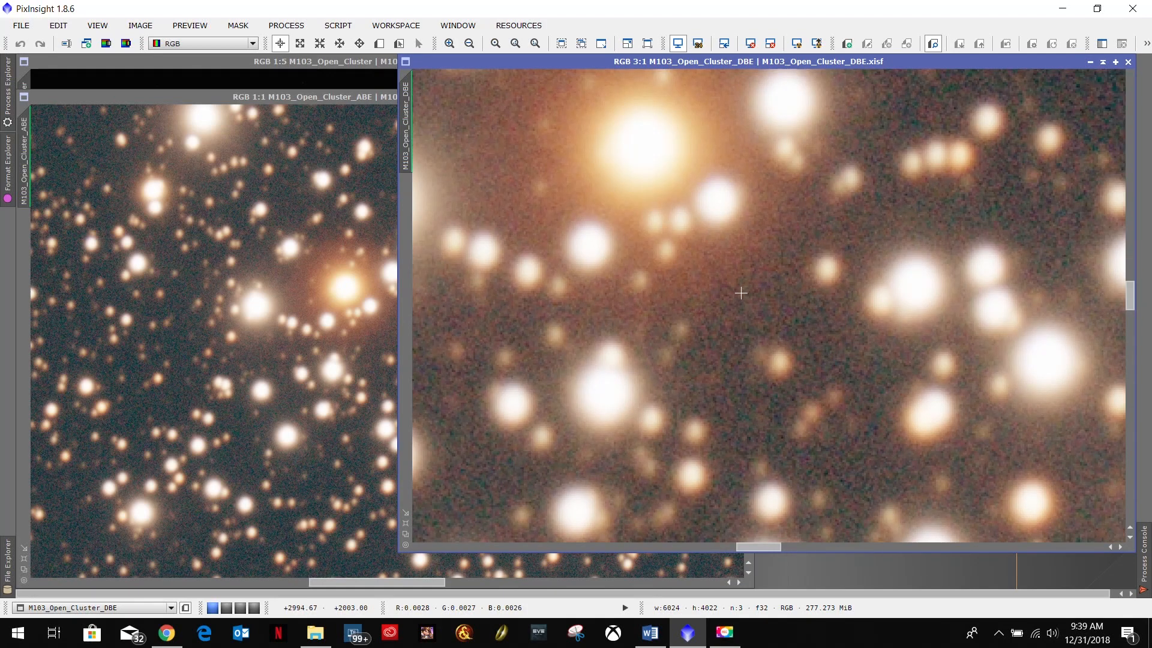
pyautogui.scroll(-2, 741, 293)
pyautogui.scroll(1, 741, 293)
pyautogui.scroll(-1, 741, 293)
pyautogui.scroll(1, 740, 295)
pyautogui.scroll(-1, 741, 295)
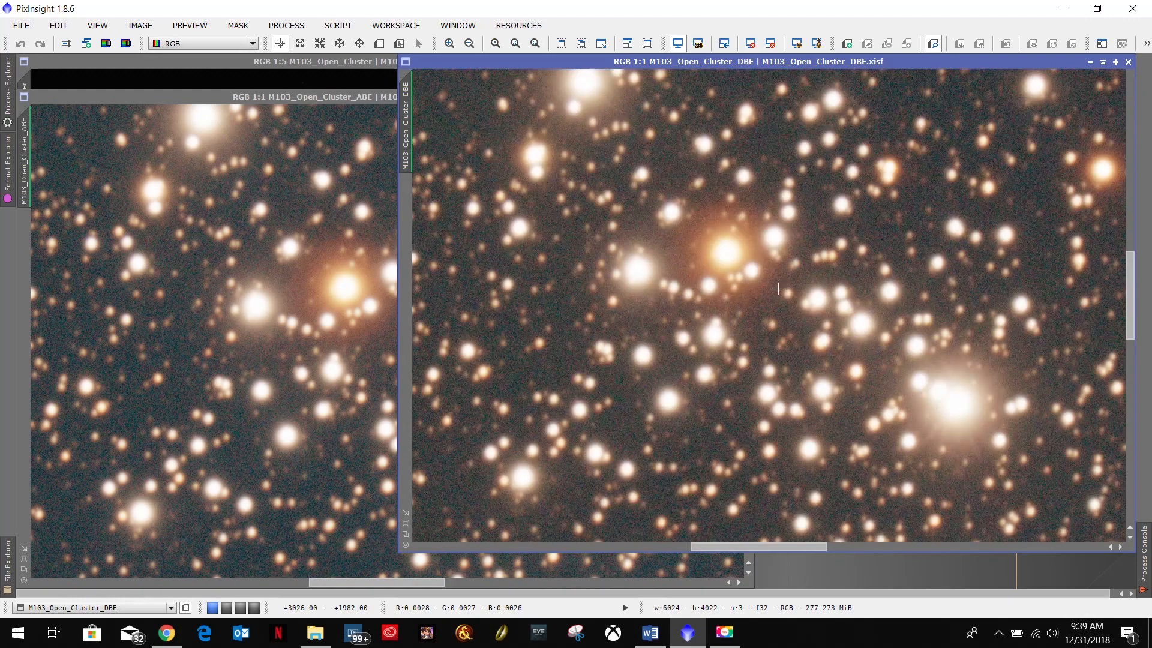
pyautogui.click(329, 105)
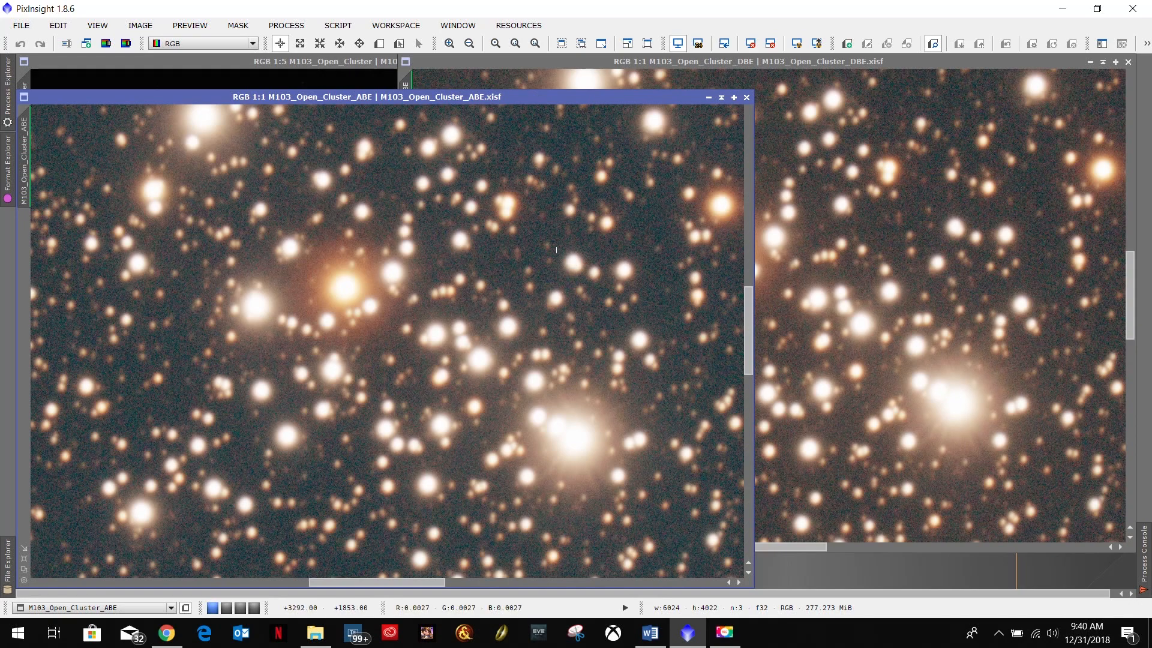
# Step: Compare the DBE and ABE cluster core views once more, then close the ABE image
pyautogui.click(915, 108)
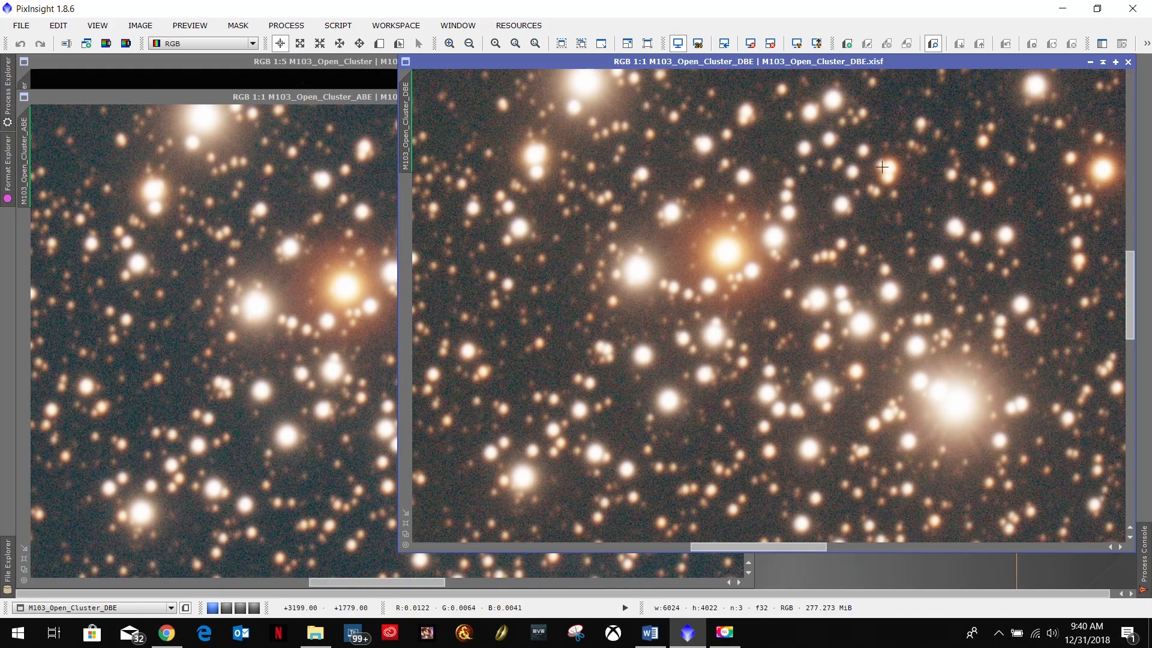
pyautogui.click(198, 98)
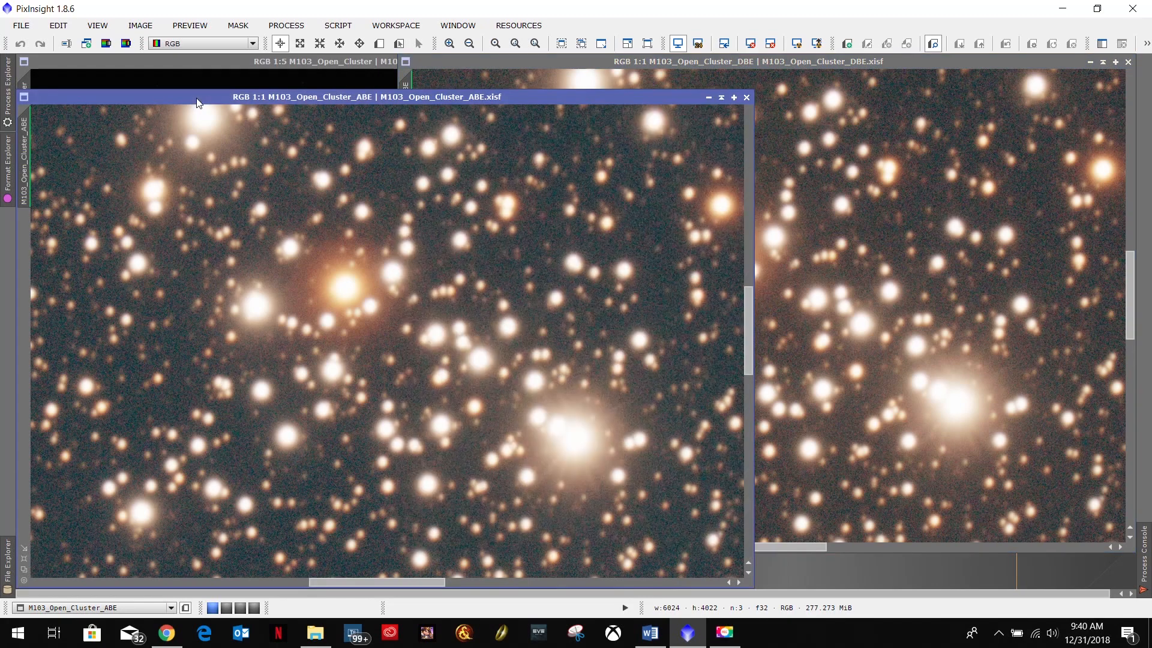
pyautogui.click(746, 97)
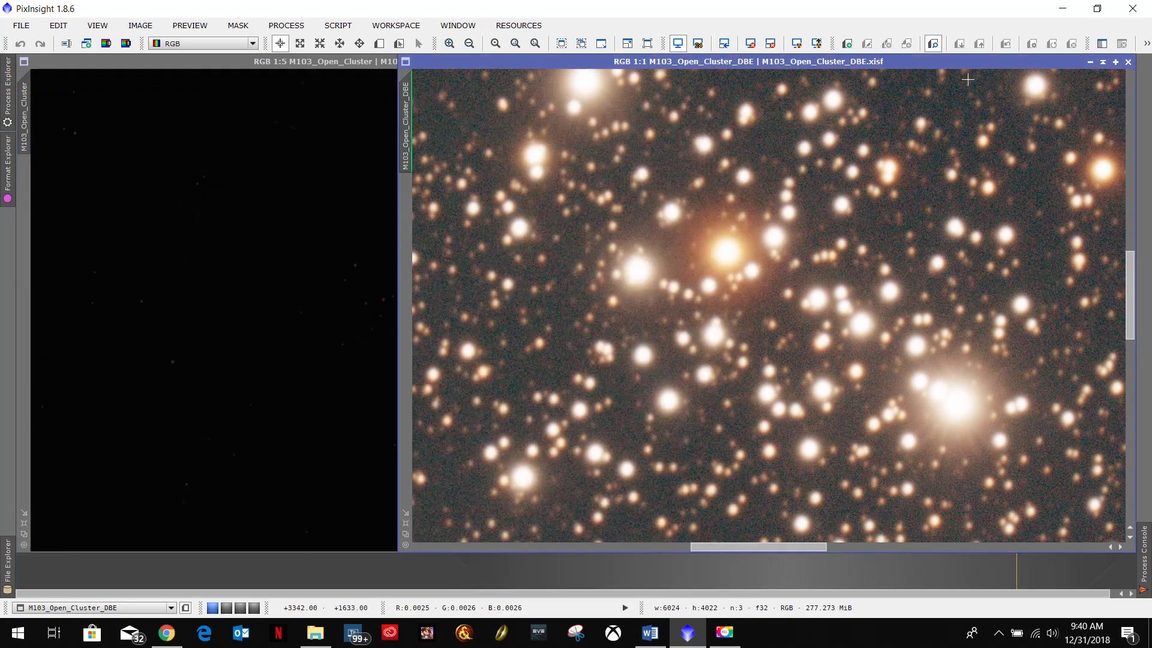
# Step: Collapse the original M103_Open_Cluster image to its title bar and place the DBE image just beneath it, zoomed out to 1:5
pyautogui.click(203, 66)
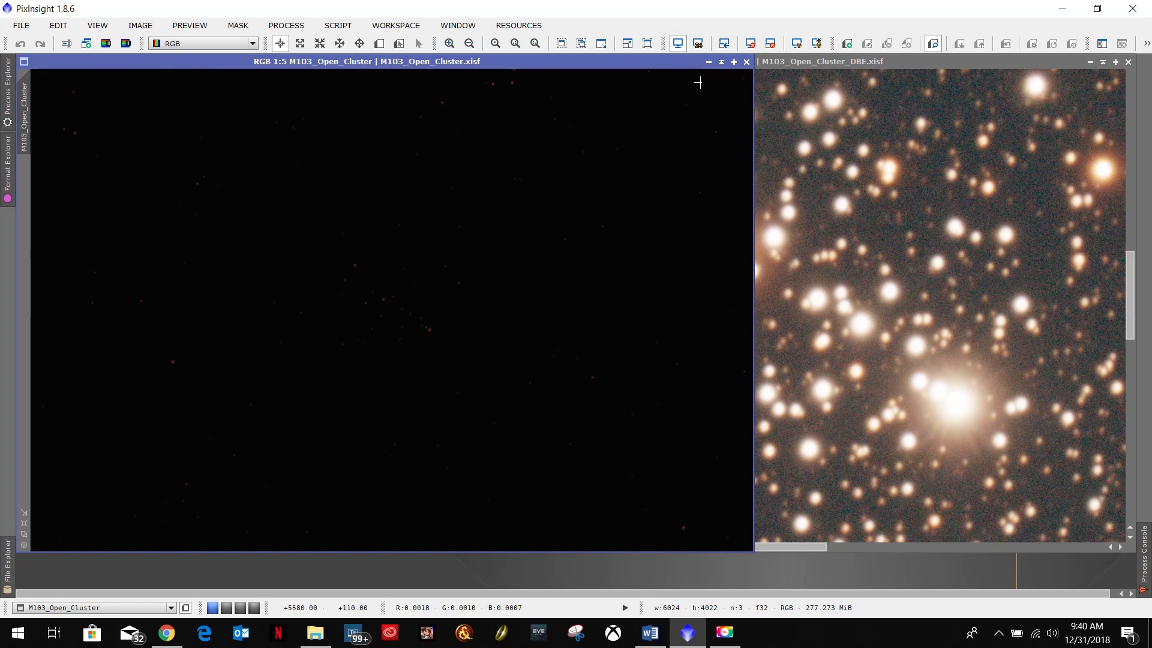
pyautogui.click(722, 63)
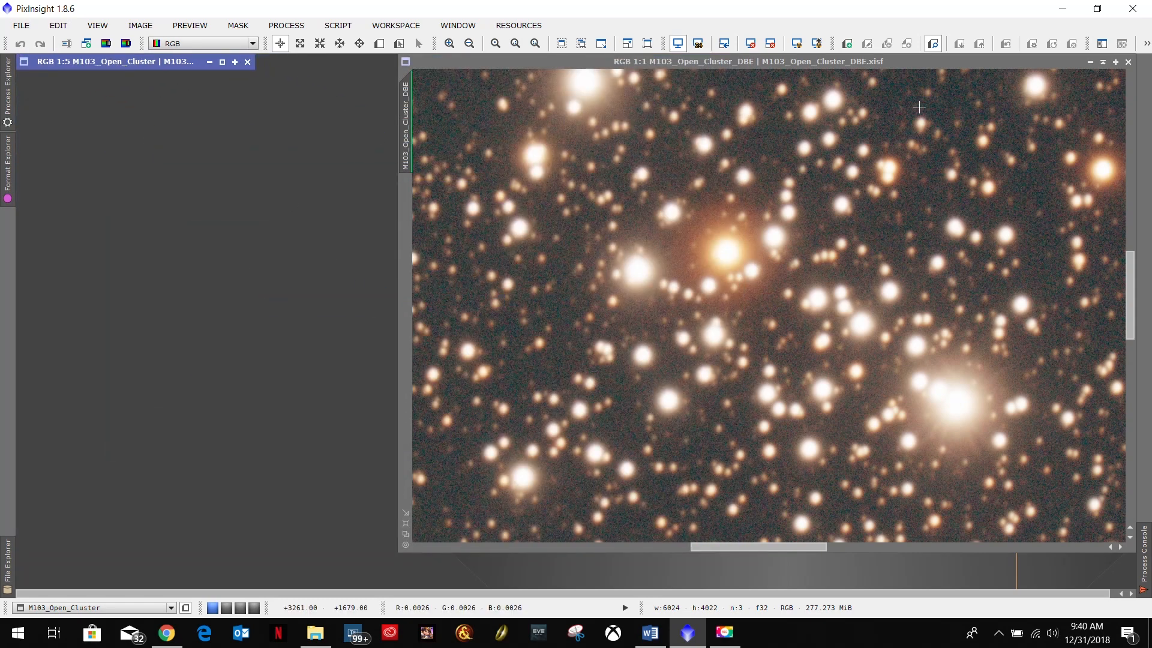
pyautogui.moveTo(980, 58); pyautogui.dragTo(599, 73)
pyautogui.scroll(1, 330, 250)
pyautogui.scroll(-2, 329, 250)
pyautogui.scroll(-3, 330, 249)
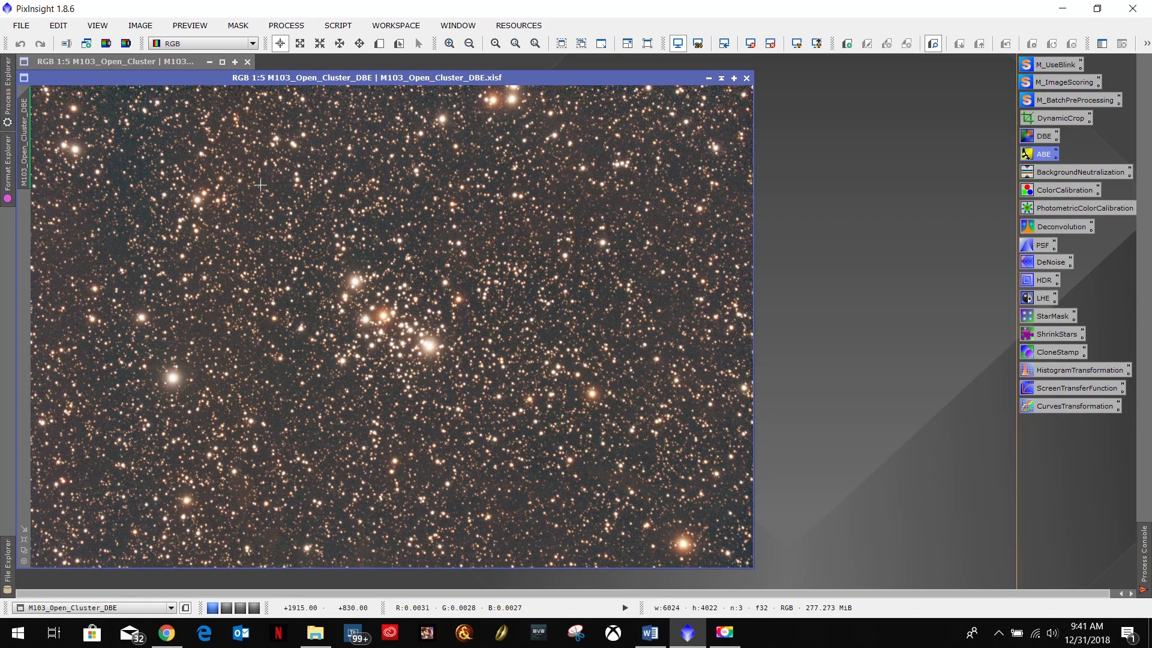
# Step: Switch to the PixInsight workflow document in Word to consult the Color Calibration section
pyautogui.click(650, 633)
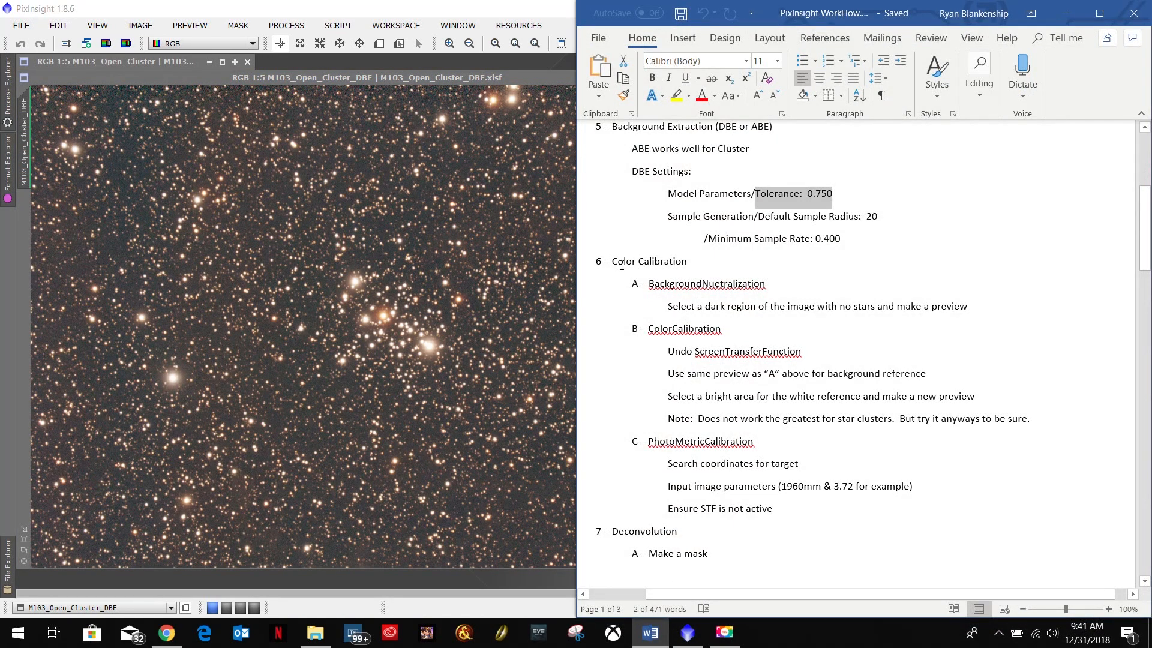